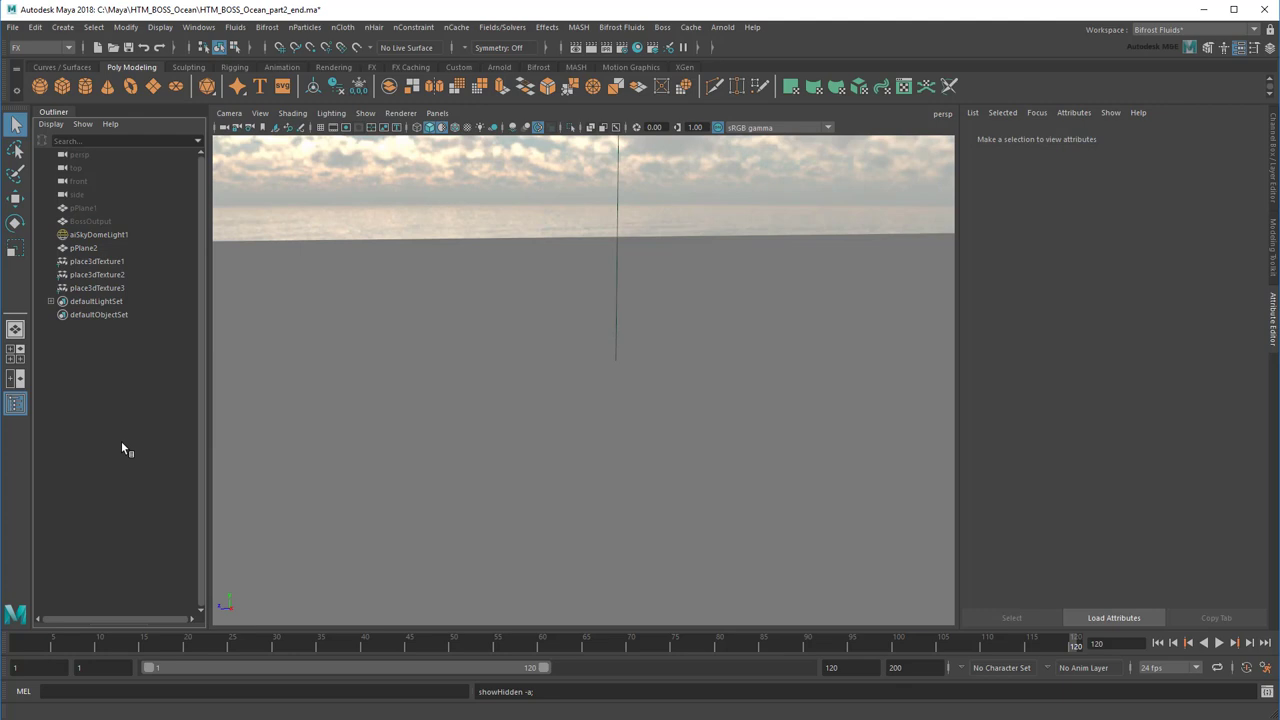
Hide the large ocean plane pPlane2 and unhide the BossOutput wave mesh
left_click(471, 418)
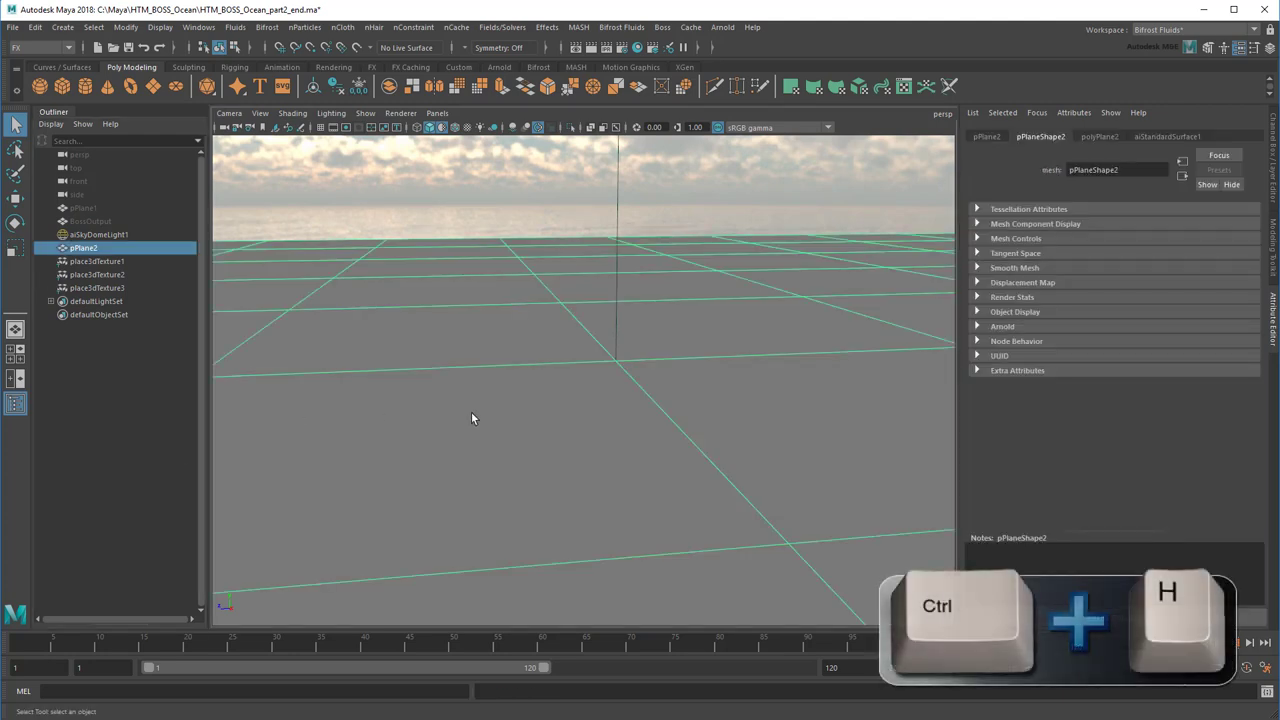
key("ctrl+h")
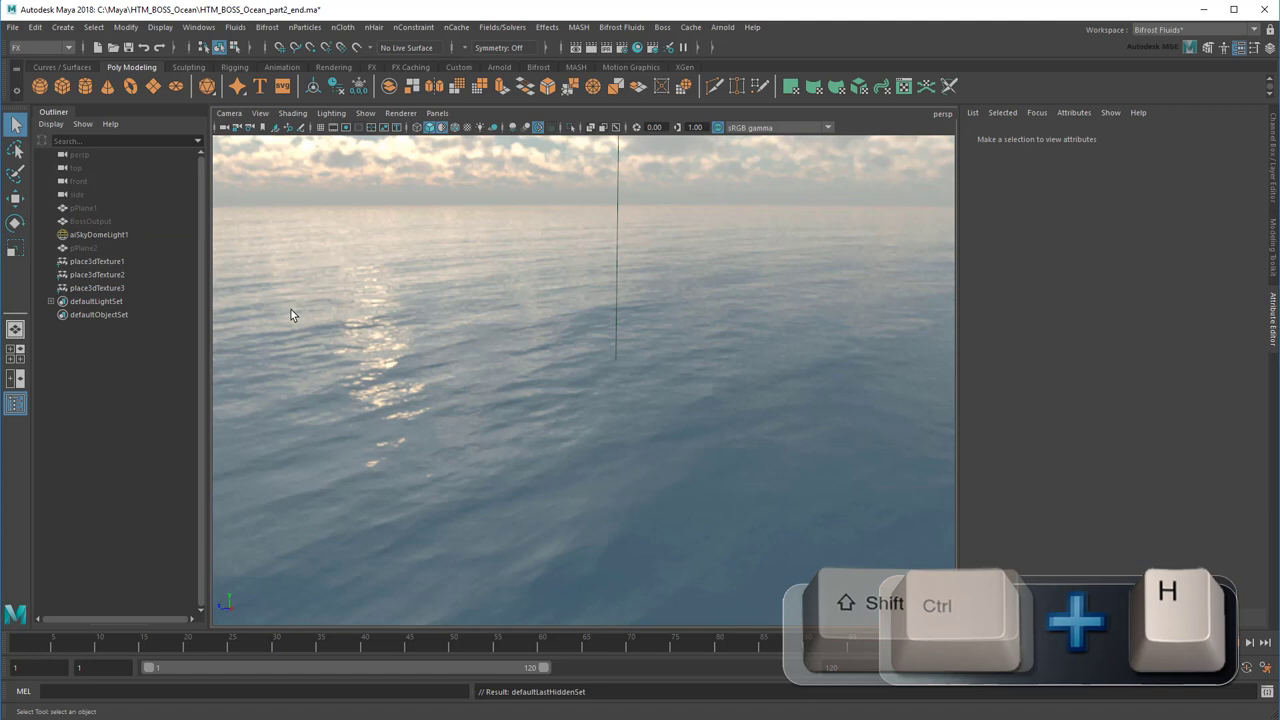
key("shift+h")
left_click(83, 220)
key("shift+h")
left_click(139, 398)
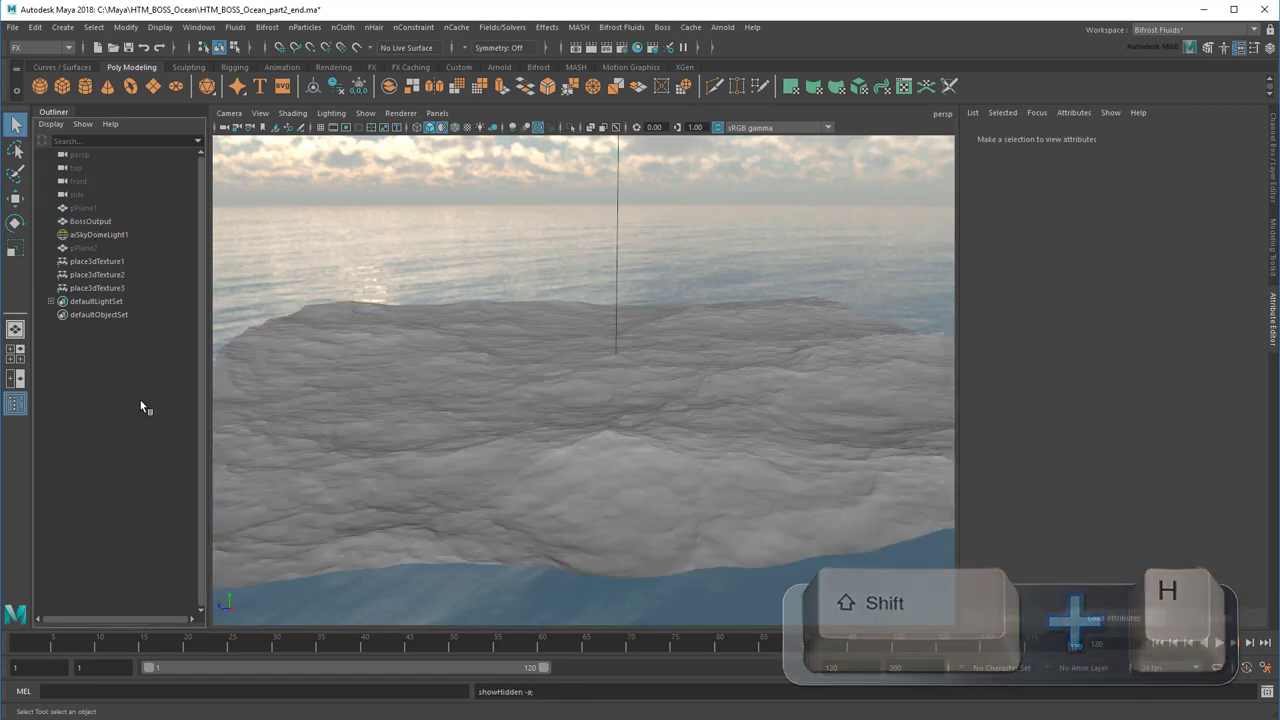
In the Boss Editor, adjust BossSpectralWave1's wind speed and set BossSpectralWave2's wind speed to 2 m/s
left_click(662, 27)
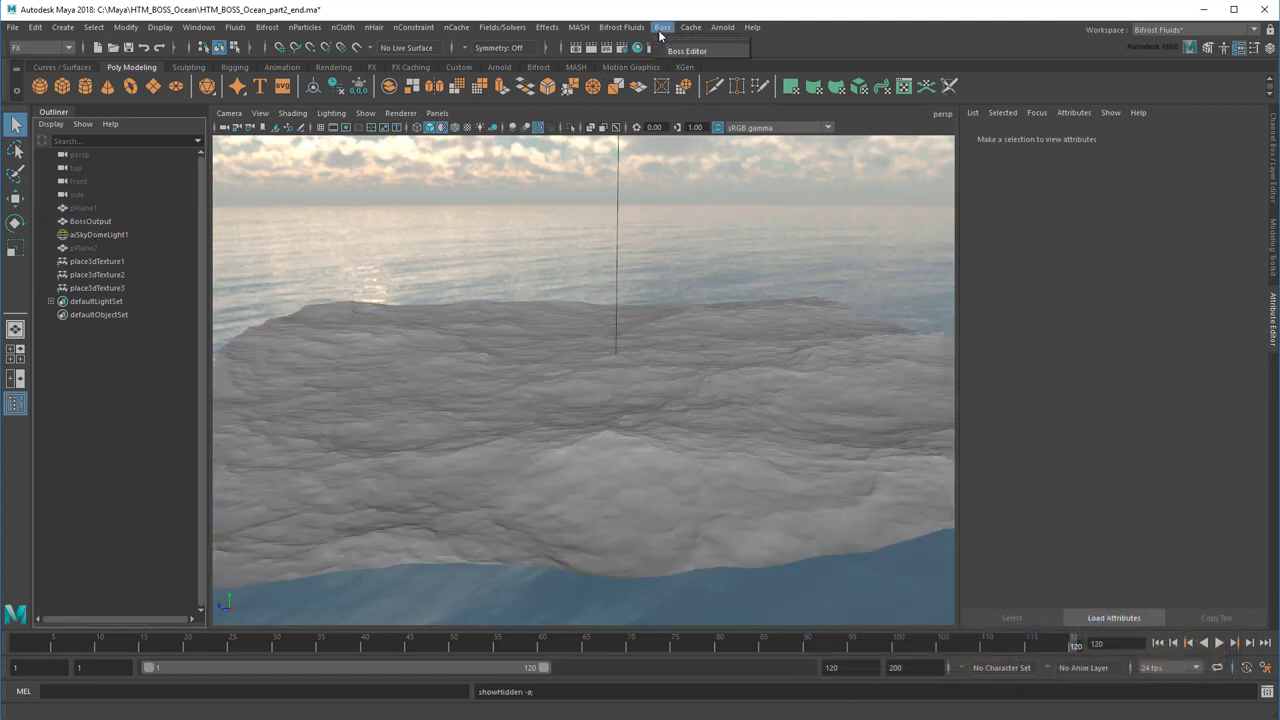
left_click(675, 52)
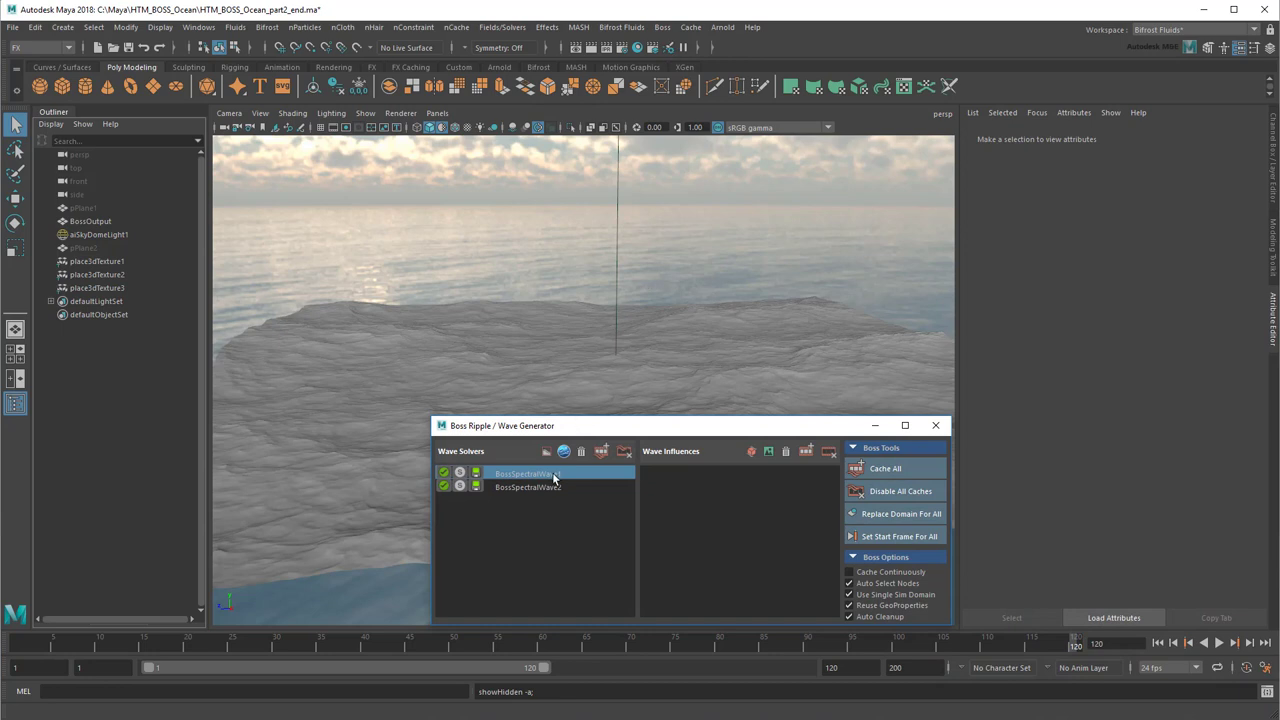
left_click(553, 474)
left_click_drag(1257, 271, 1251, 387)
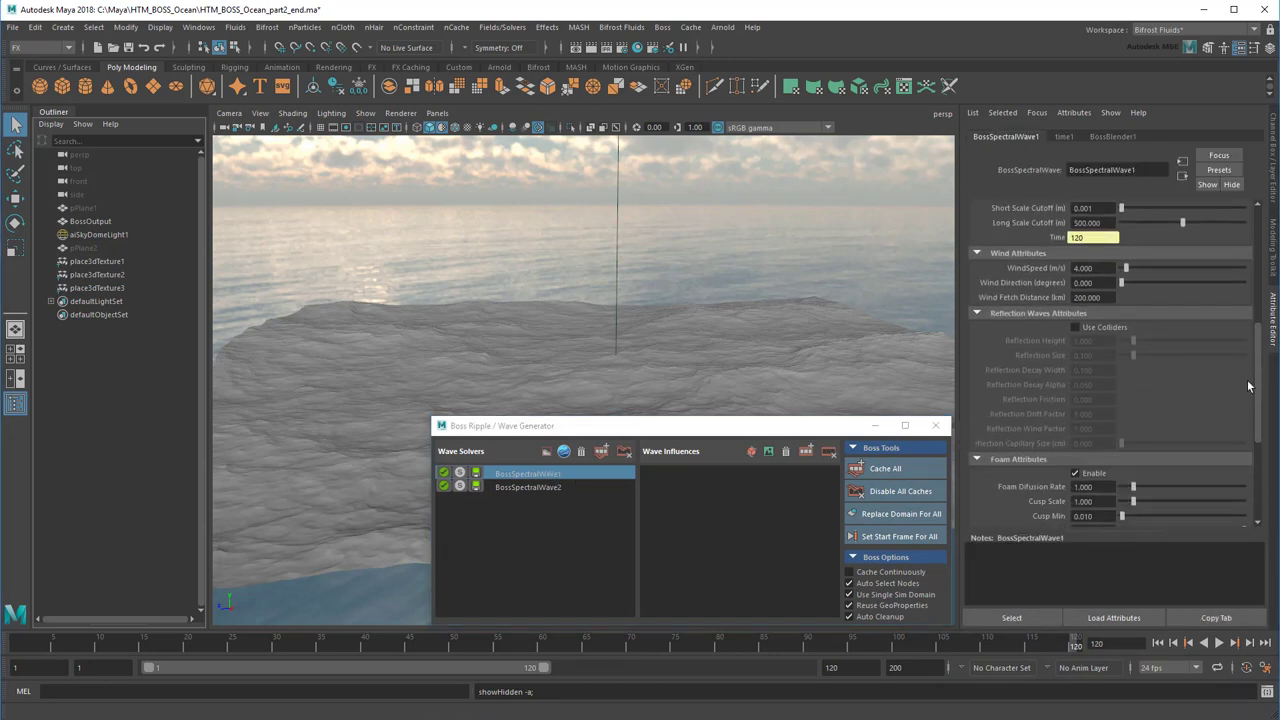
left_click_drag(1100, 266, 970, 270, "ctrl")
left_click(566, 488)
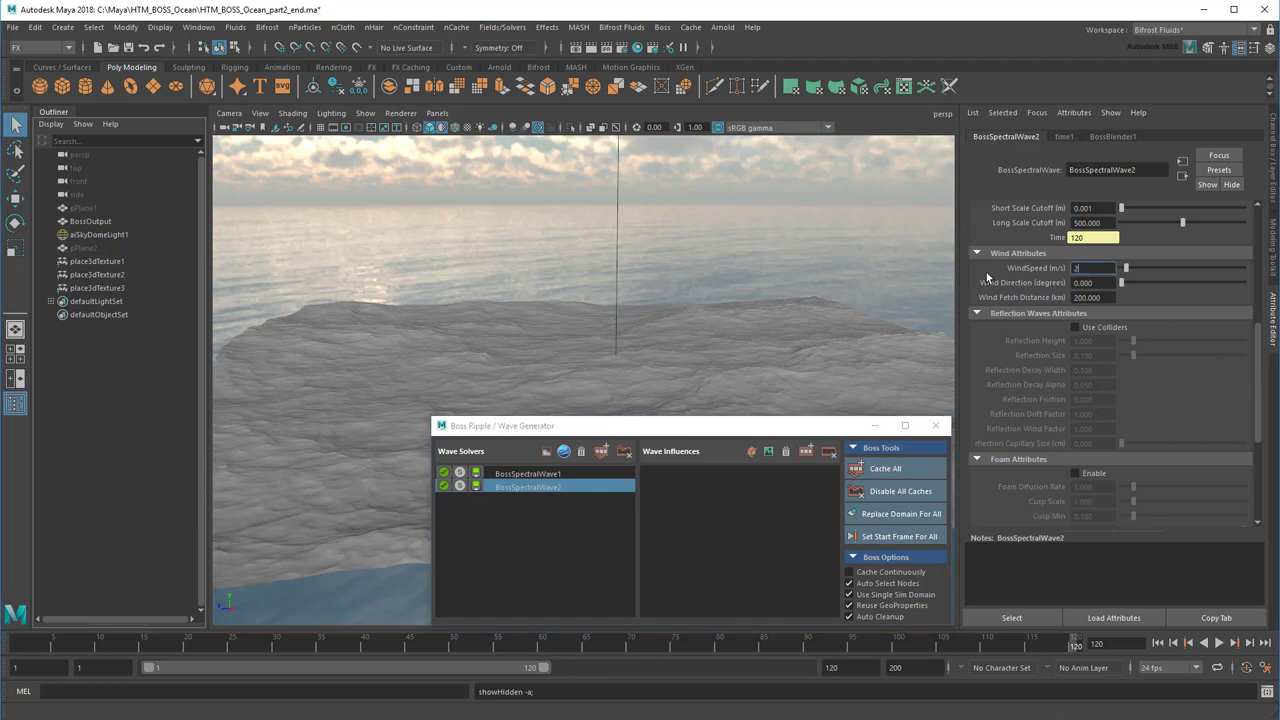
key("Return")
Set the start frame of both BossSpectralWave2 and BossSpectralWave1 to 1
scroll(1260, 219, "up", 5)
left_click(1080, 237)
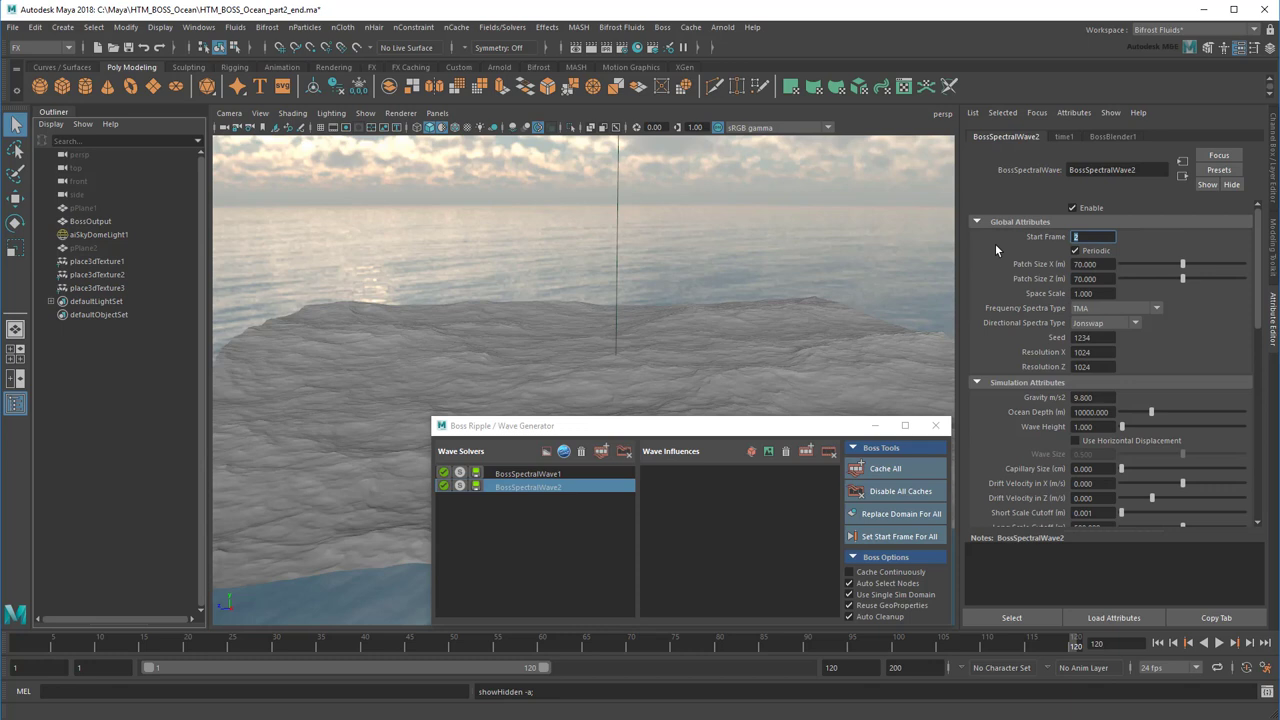
type("1")
left_click(573, 473)
left_click(1086, 239)
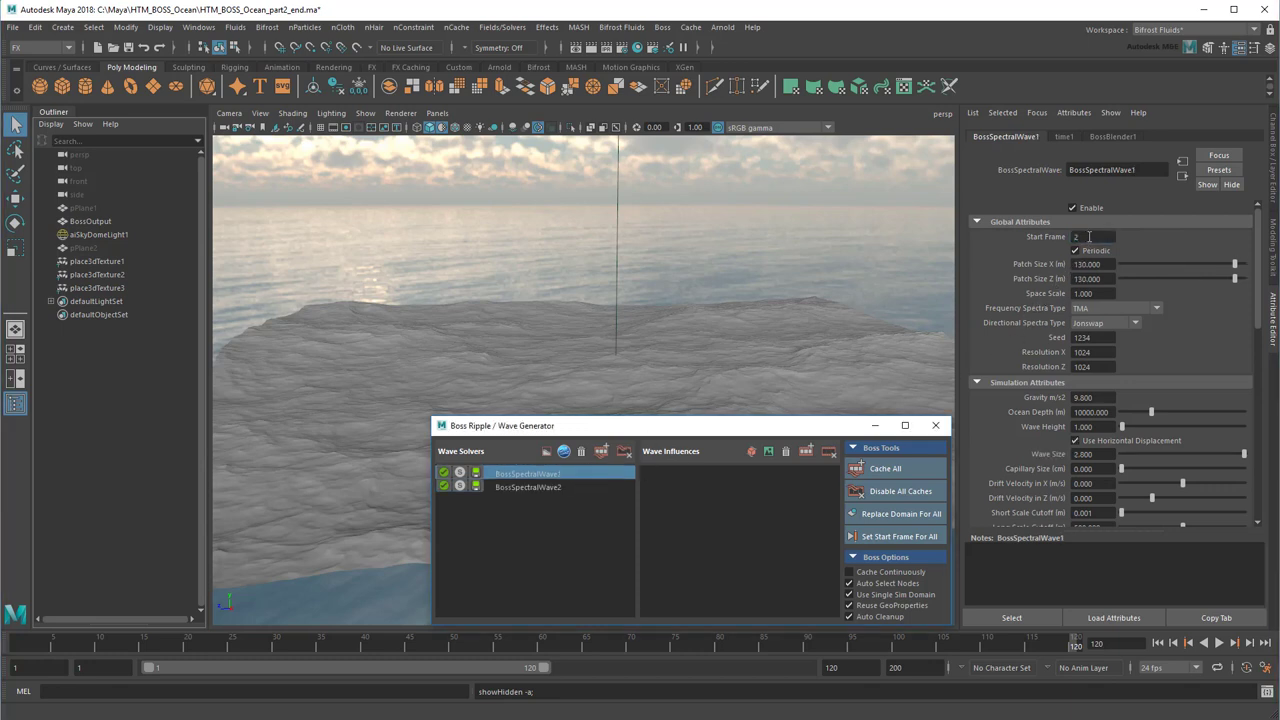
type("1")
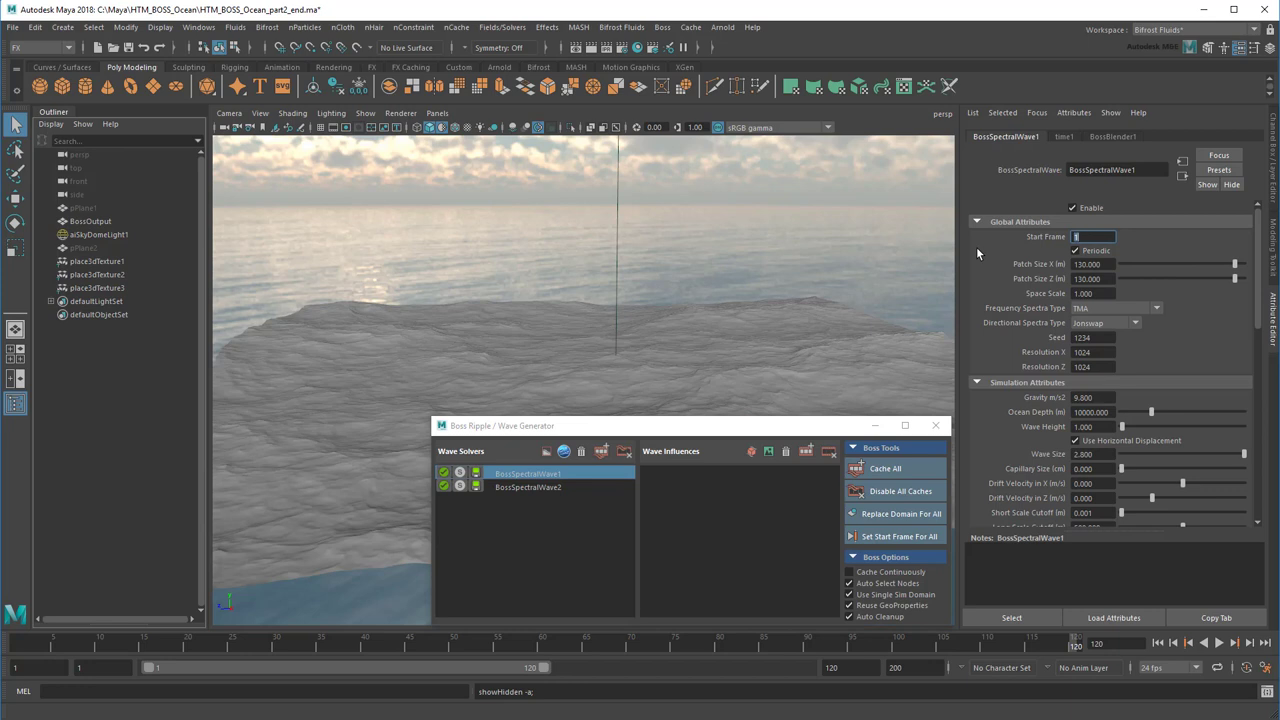
key("Return")
Extend the playback range to end at frame 320
left_click(835, 667)
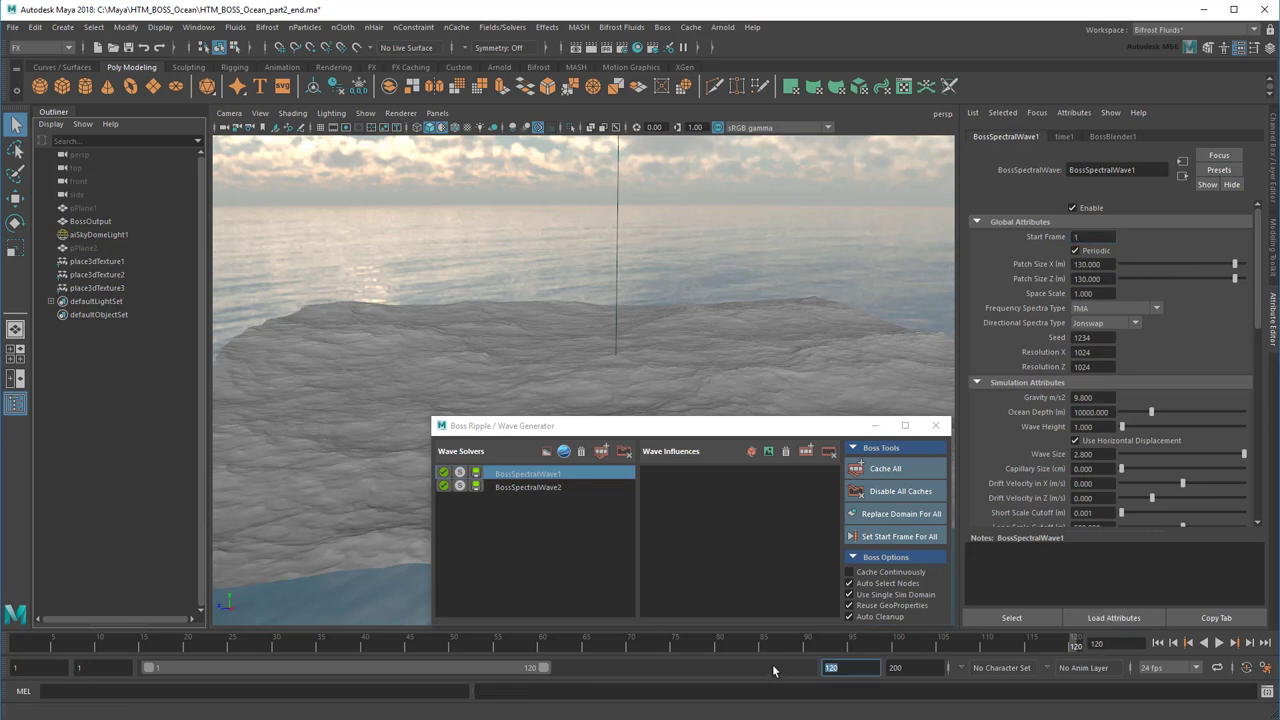
type("320")
key("Return")
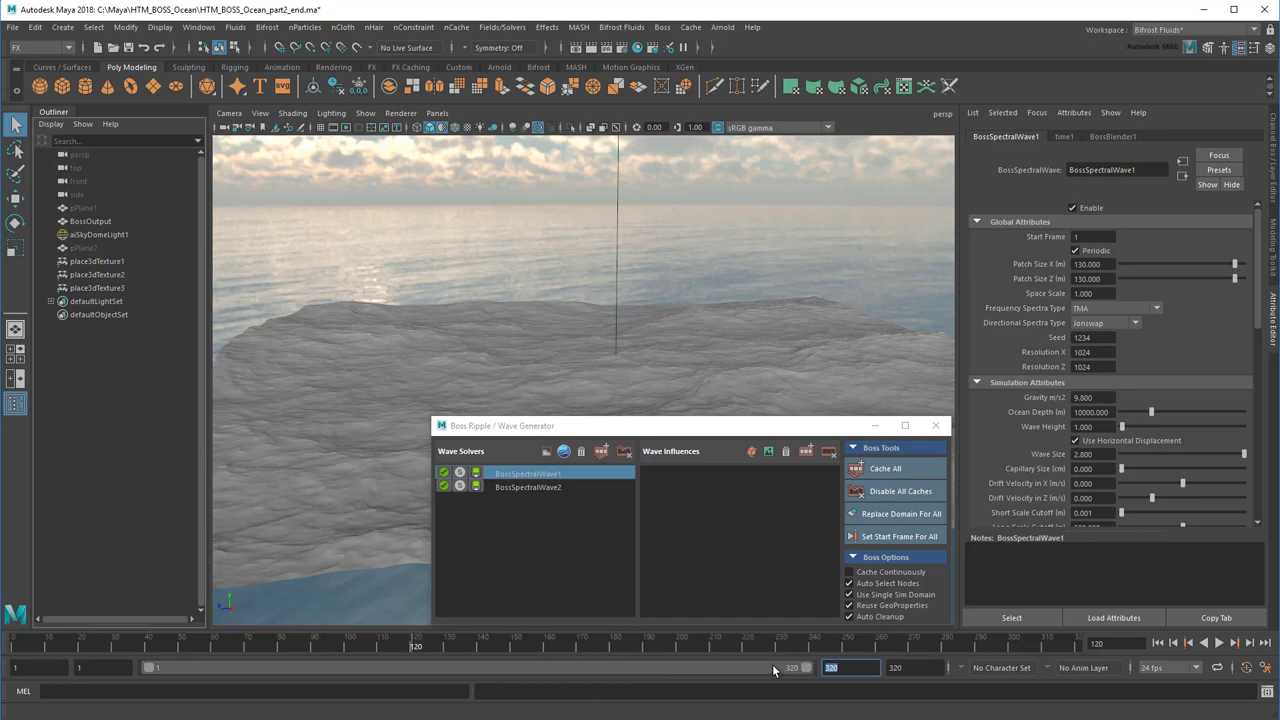
Disable the existing caches of both spectral waves, regenerate the caches for all solvers, and close the Boss Editor
left_click(477, 473)
left_click(477, 486)
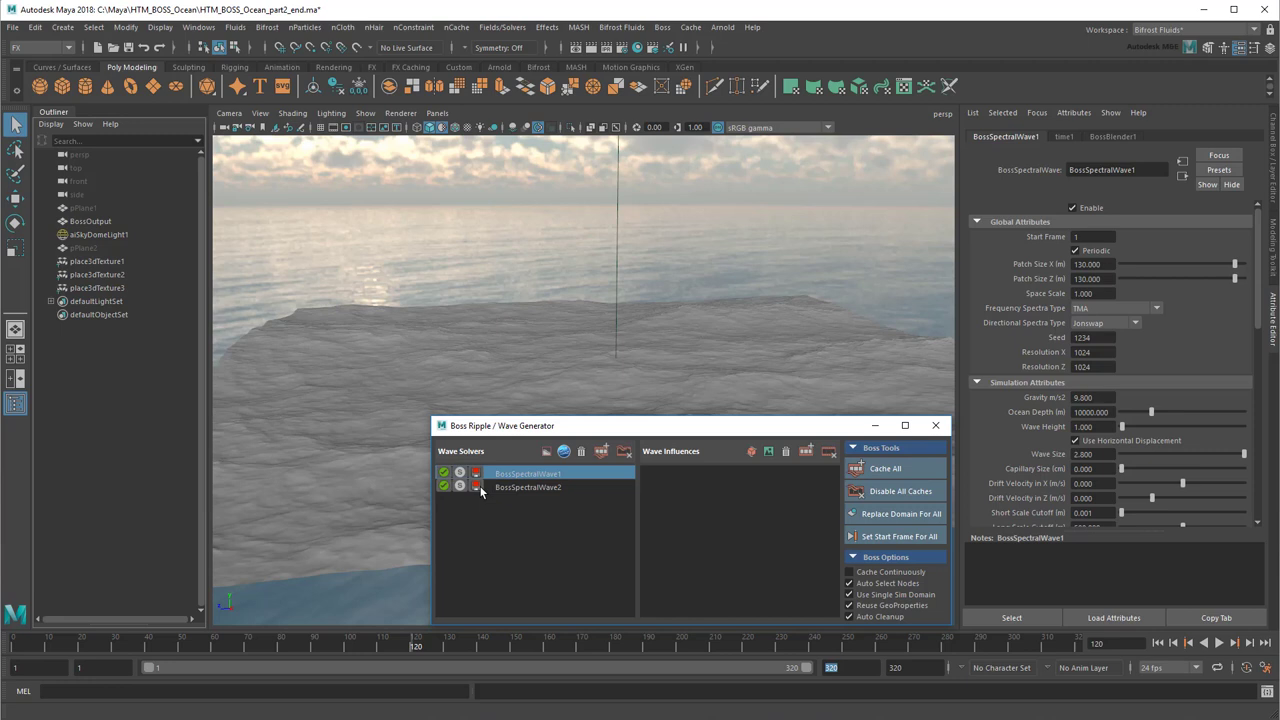
left_click(910, 468)
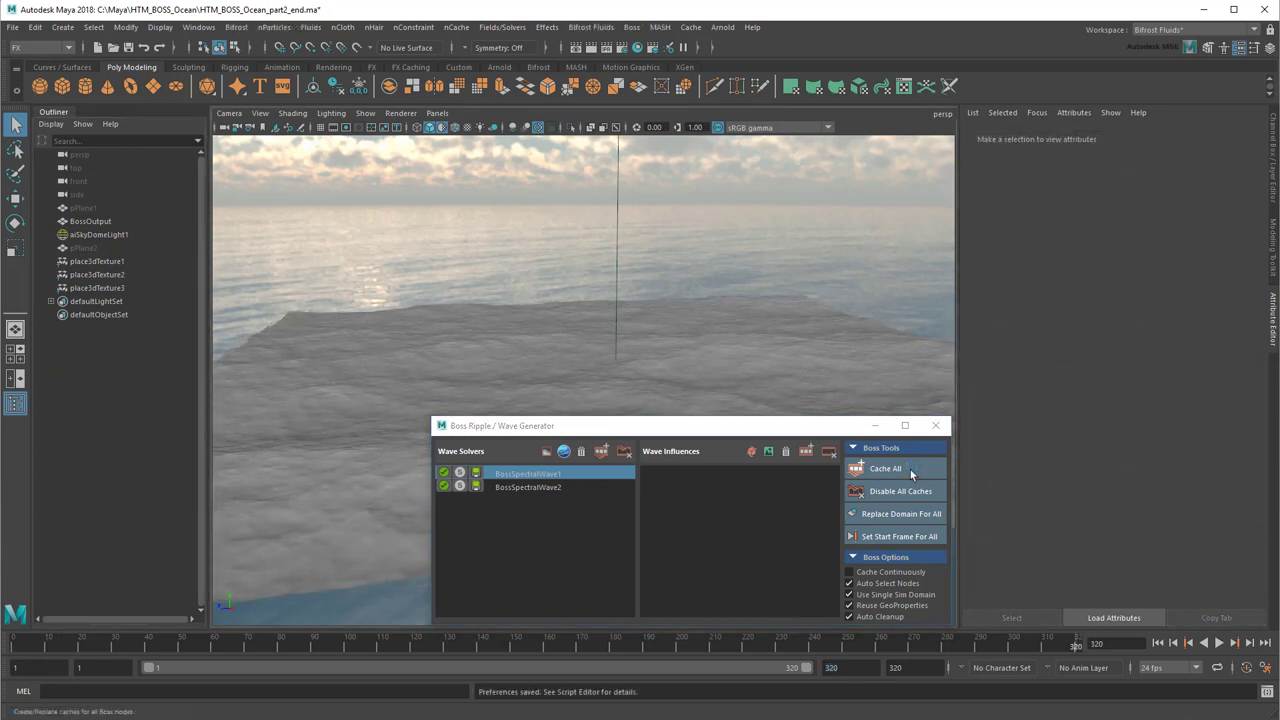
left_click(936, 426)
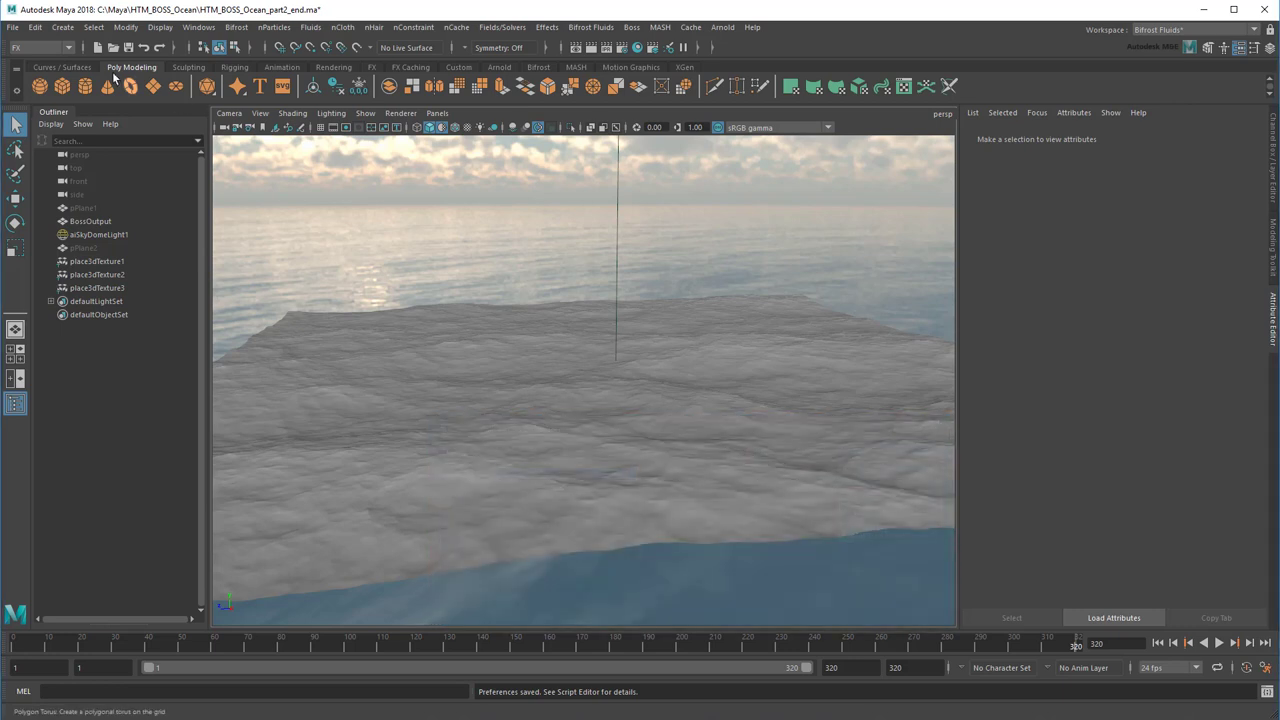
Import boat.ma from the HTM_BOSS_Ocean project into the scene
left_click(15, 28)
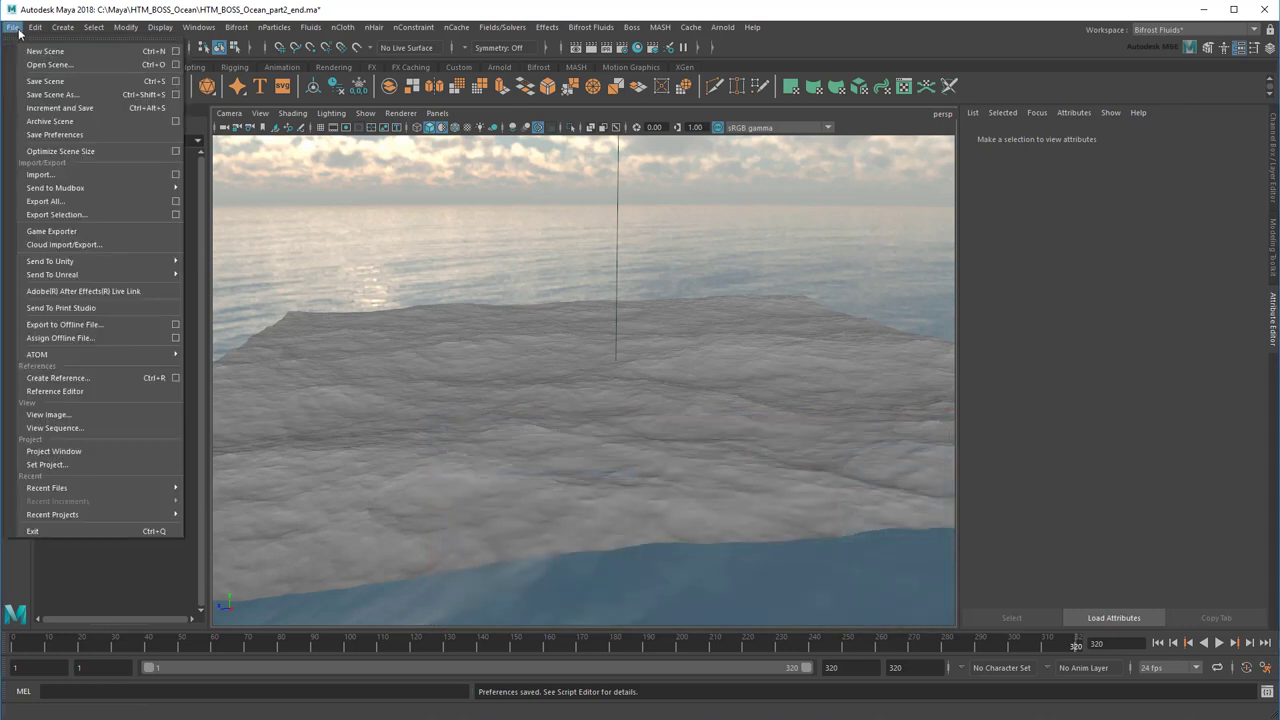
left_click(80, 172)
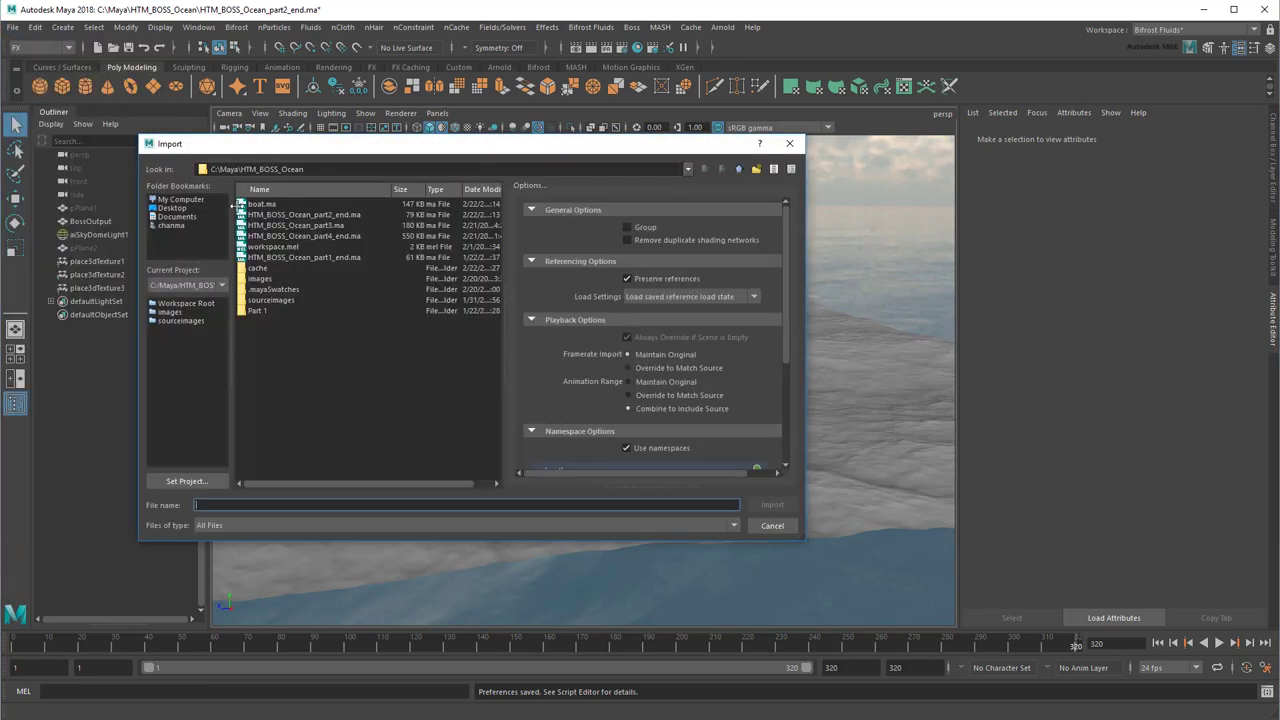
left_click(260, 204)
left_click(771, 505)
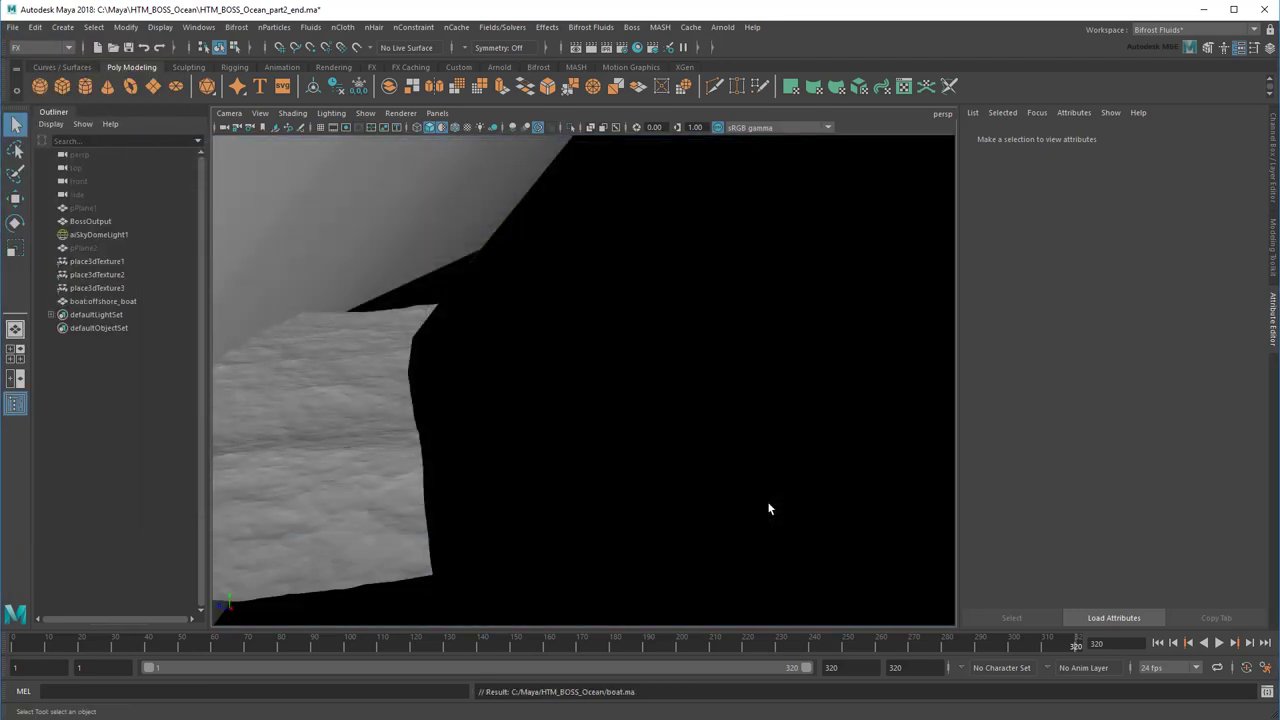
key("f")
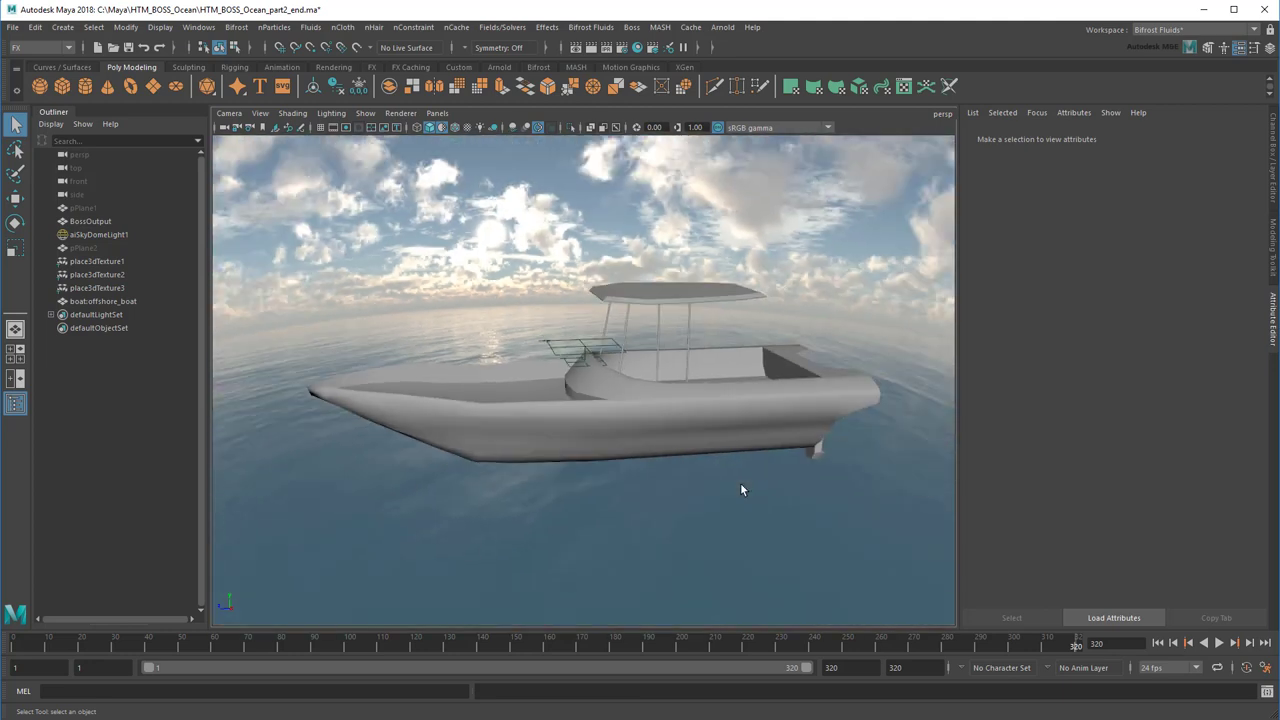
Scale the imported offshore boat to 0.01 in X, Y and Z
left_click(709, 429)
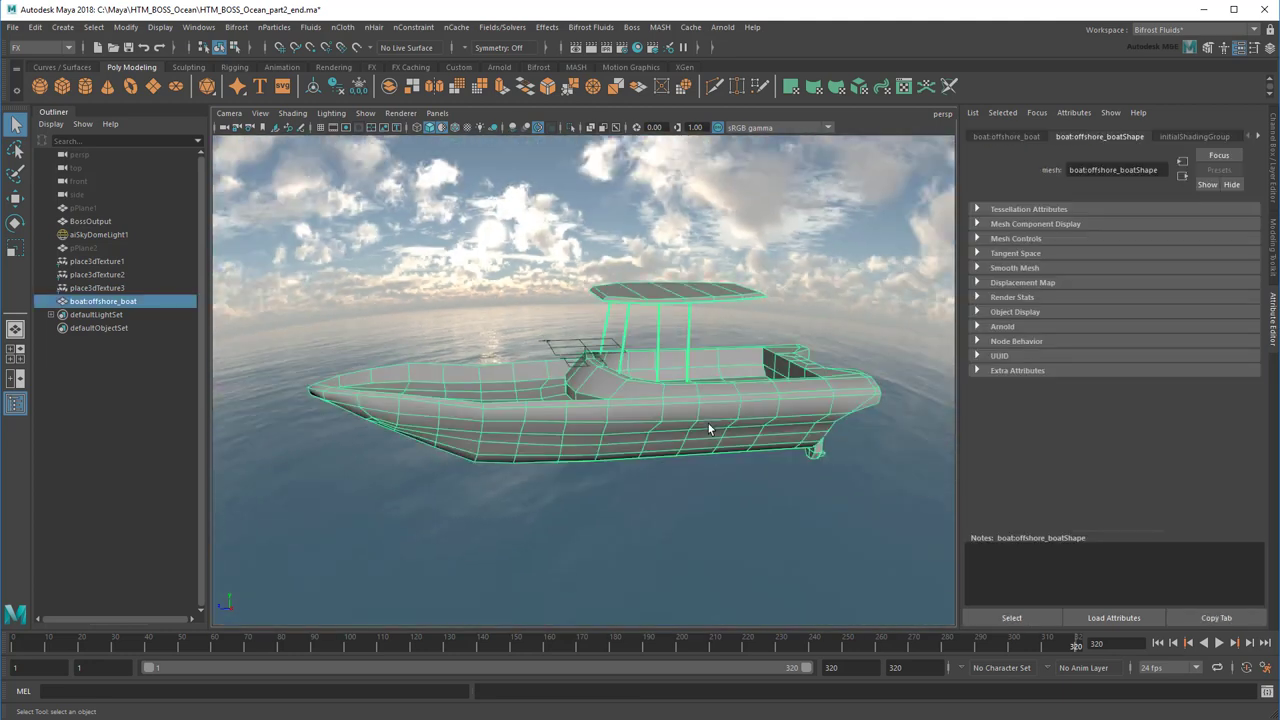
left_click(1273, 189)
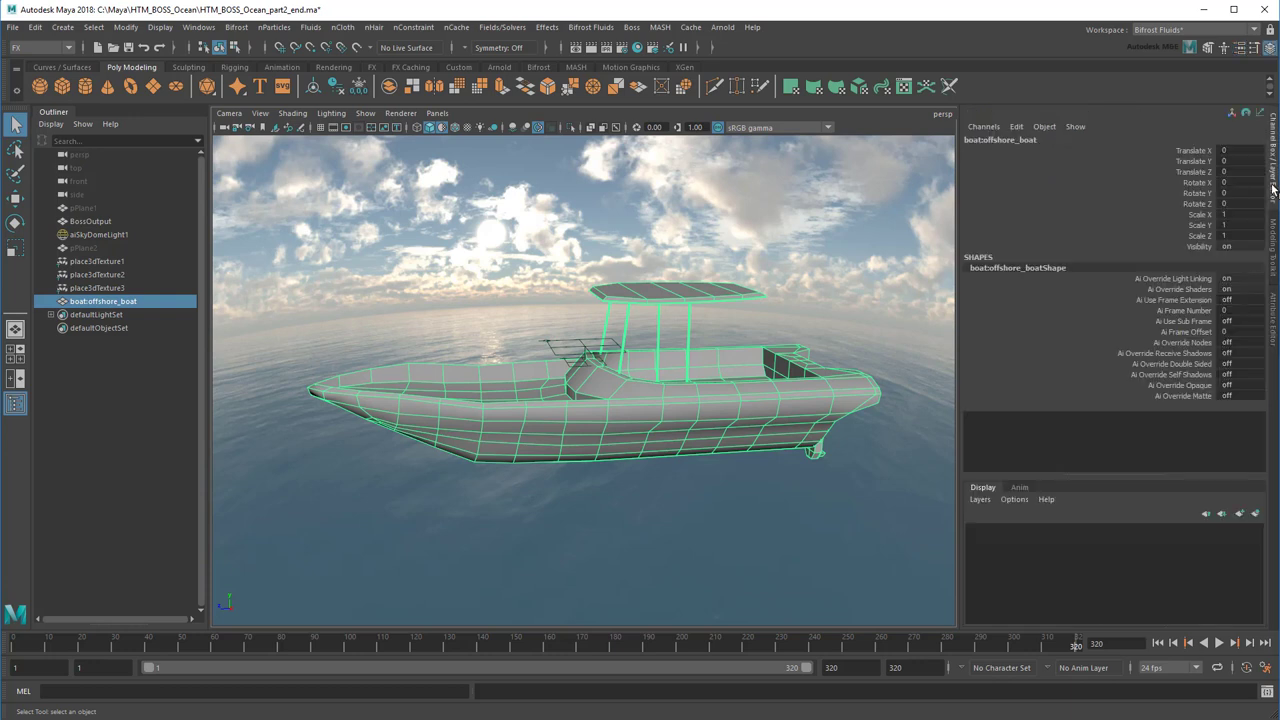
left_click_drag(1240, 214, 1240, 235)
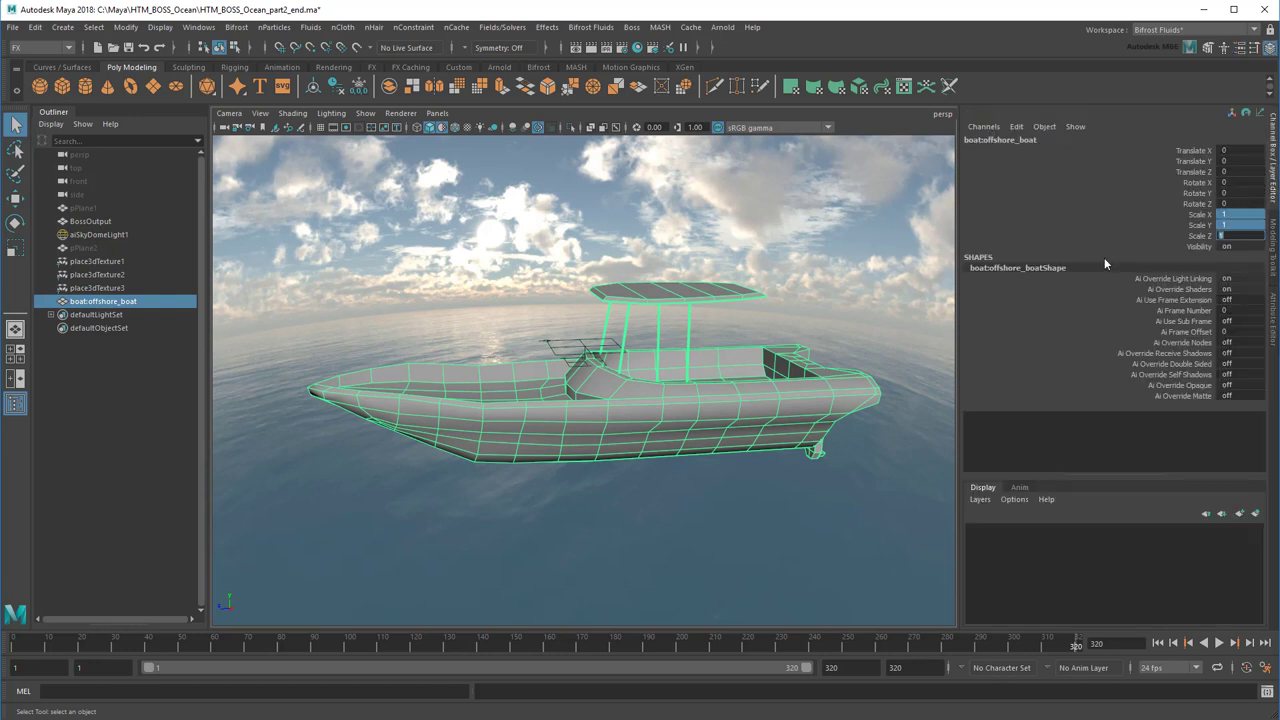
type("0.01")
key("Return")
key("f")
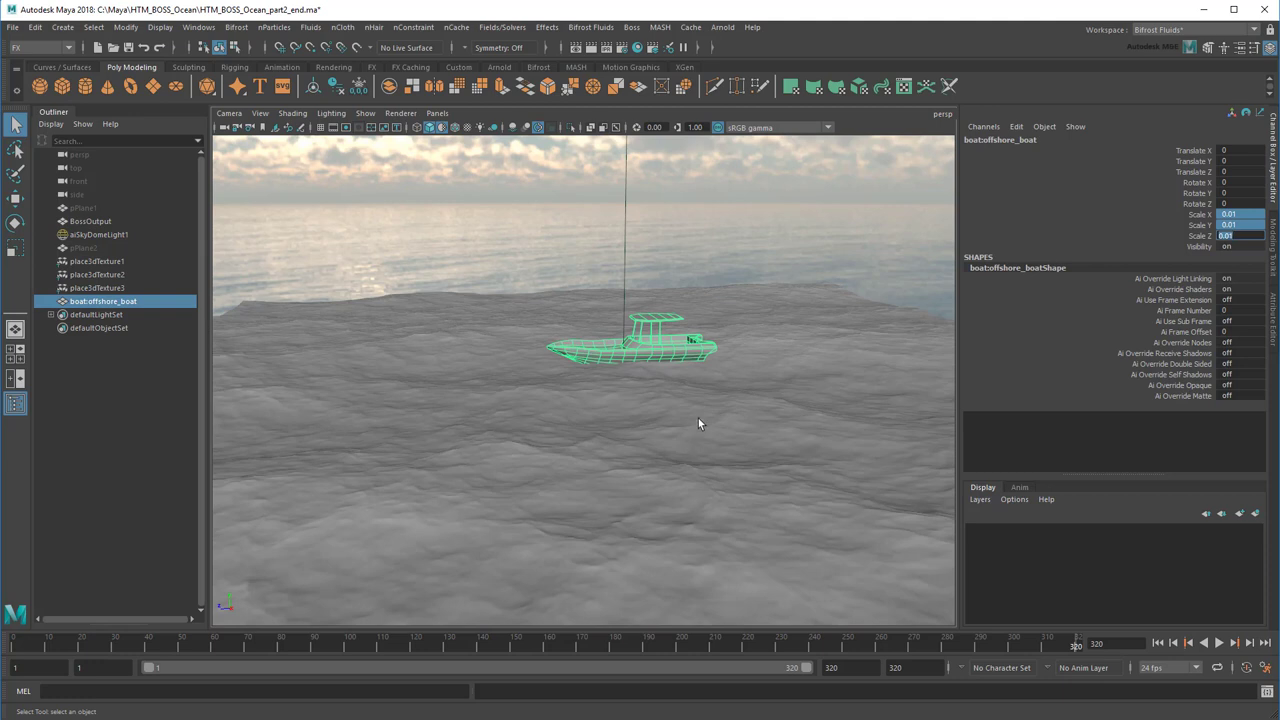
At frame 1, move the boat to about -15 in Translate Z and key that channel
left_click(1157, 643)
left_click_drag(778, 418, 700, 440, "alt")
key("w")
left_click_drag(363, 352, 668, 350)
left_click(1193, 171)
right_click(1193, 171)
left_click(1160, 184)
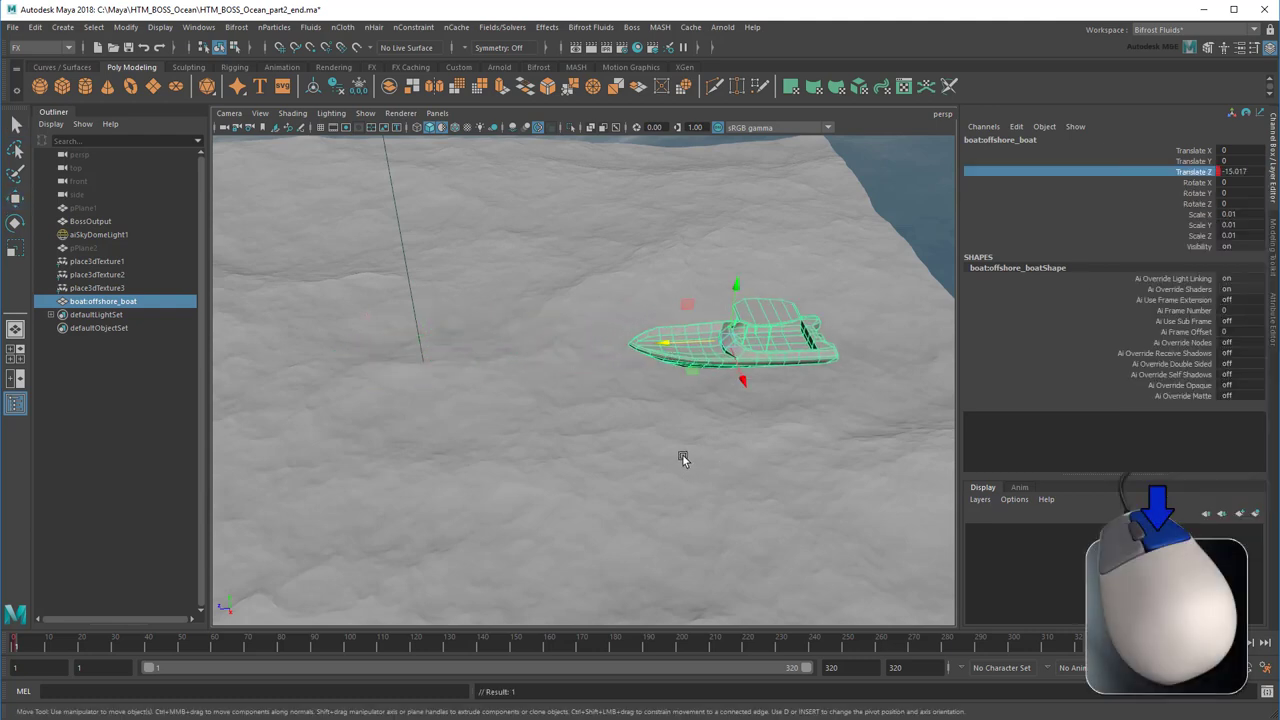
At frame 320, move the boat across the water to about 15 in Translate Z and key that channel
scroll(683, 459, "down", 3)
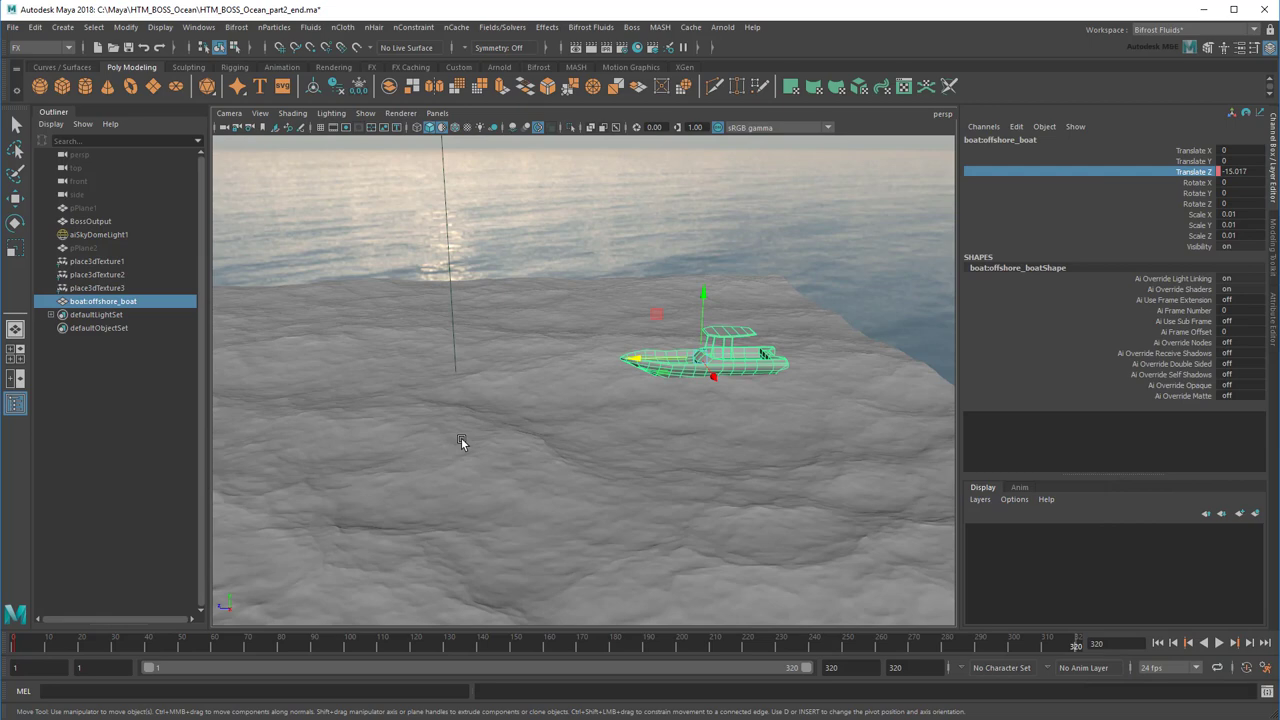
middle_click_drag(461, 441, 650, 440, "alt")
left_click_drag(810, 375, 334, 386)
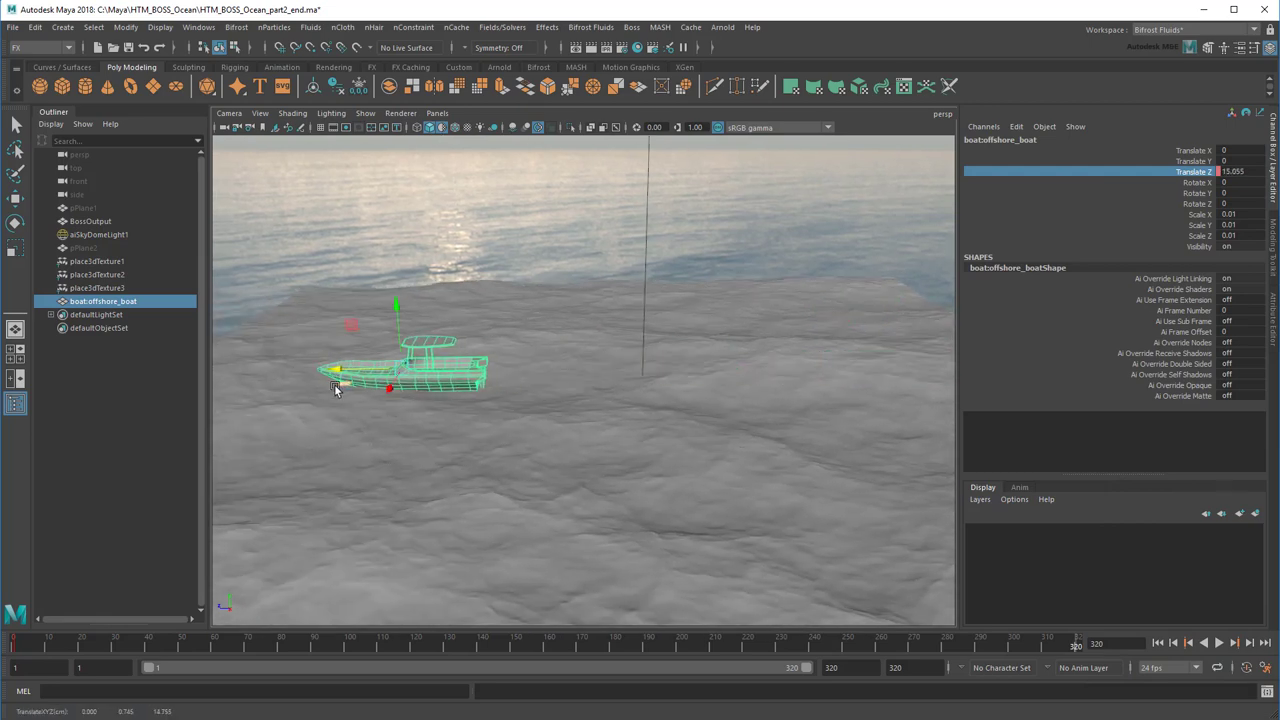
right_click(1130, 172)
left_click(1150, 186)
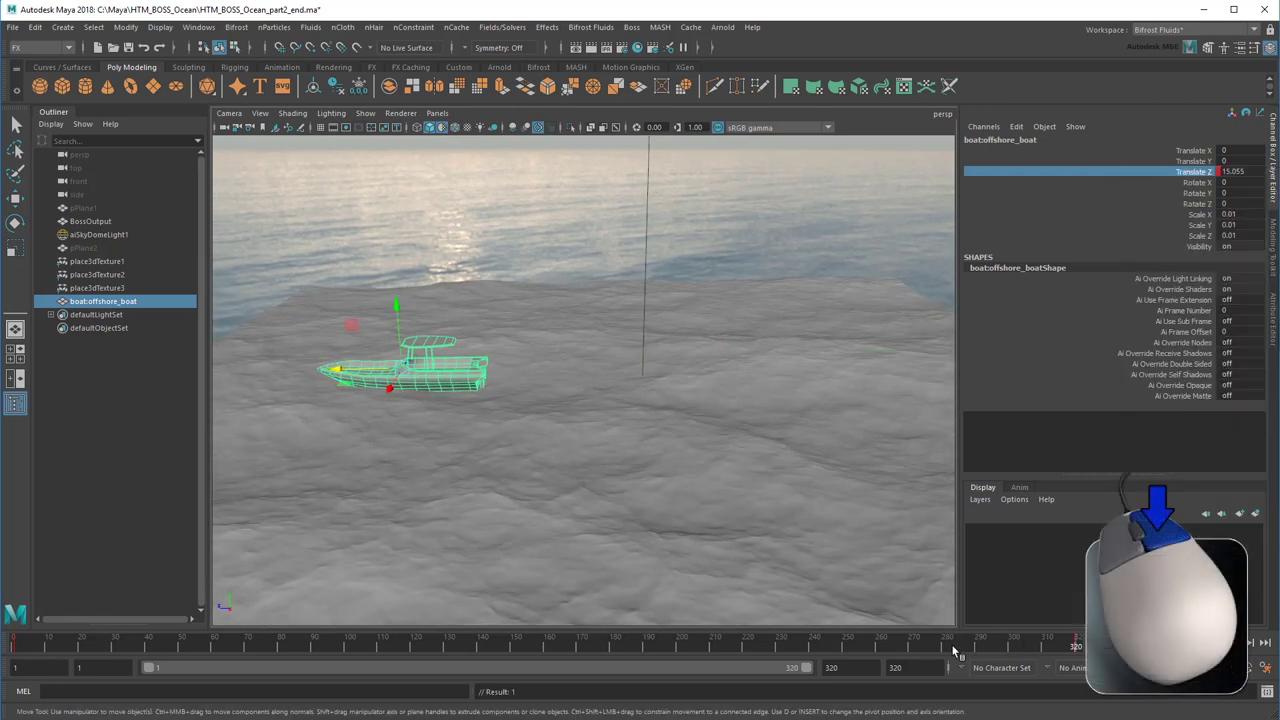
Play back the boat's animation from frame 1 to check its motion, and clear the selection
left_click_drag(953, 651, 5, 645)
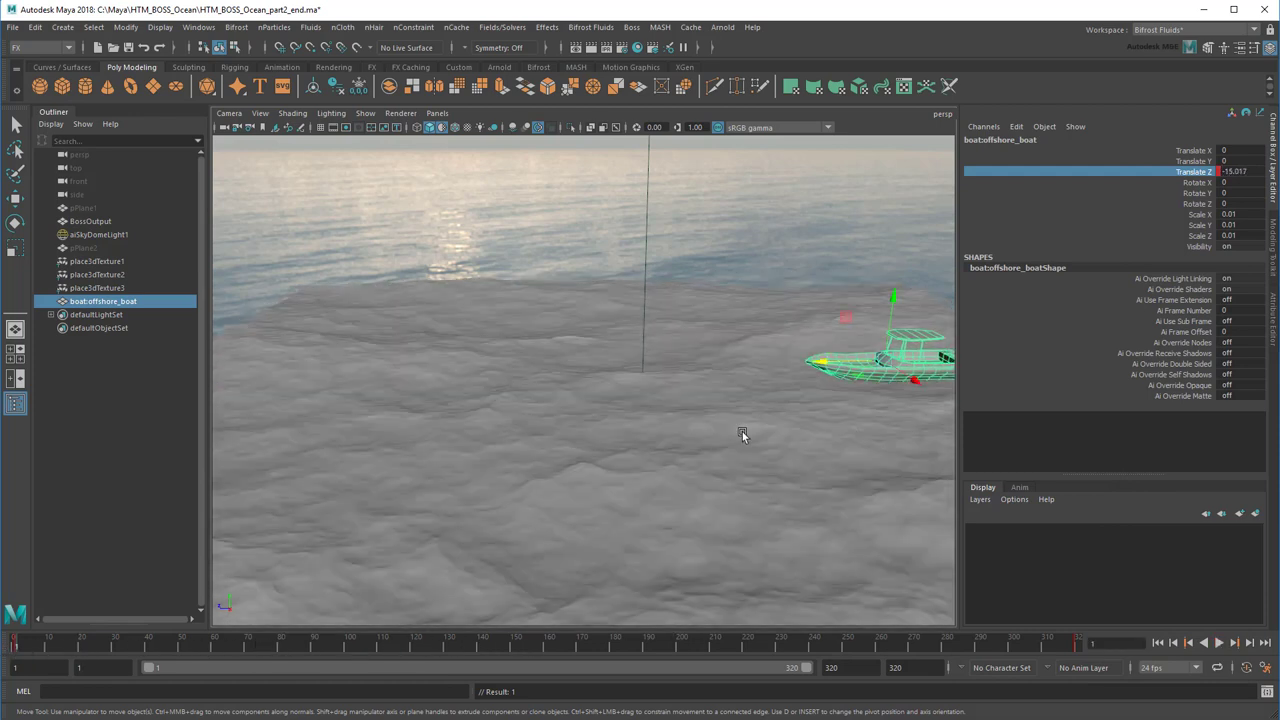
key("q")
left_click(1218, 642)
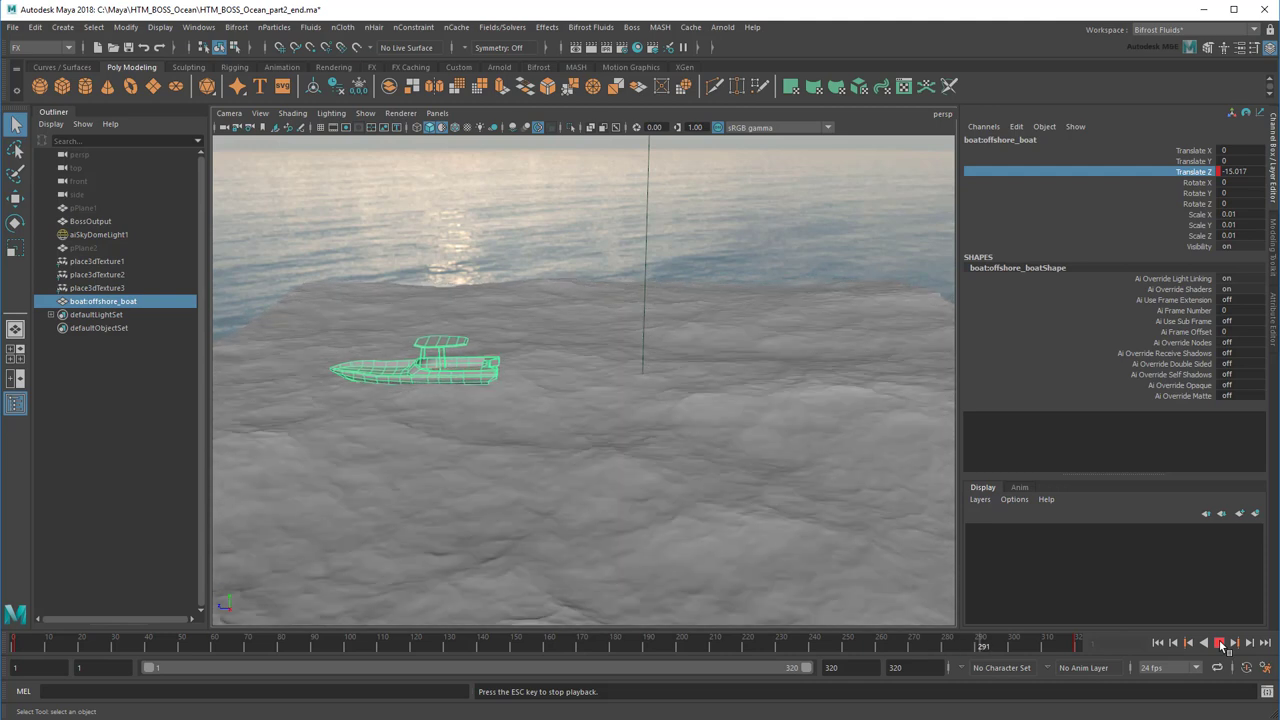
left_click(110, 574)
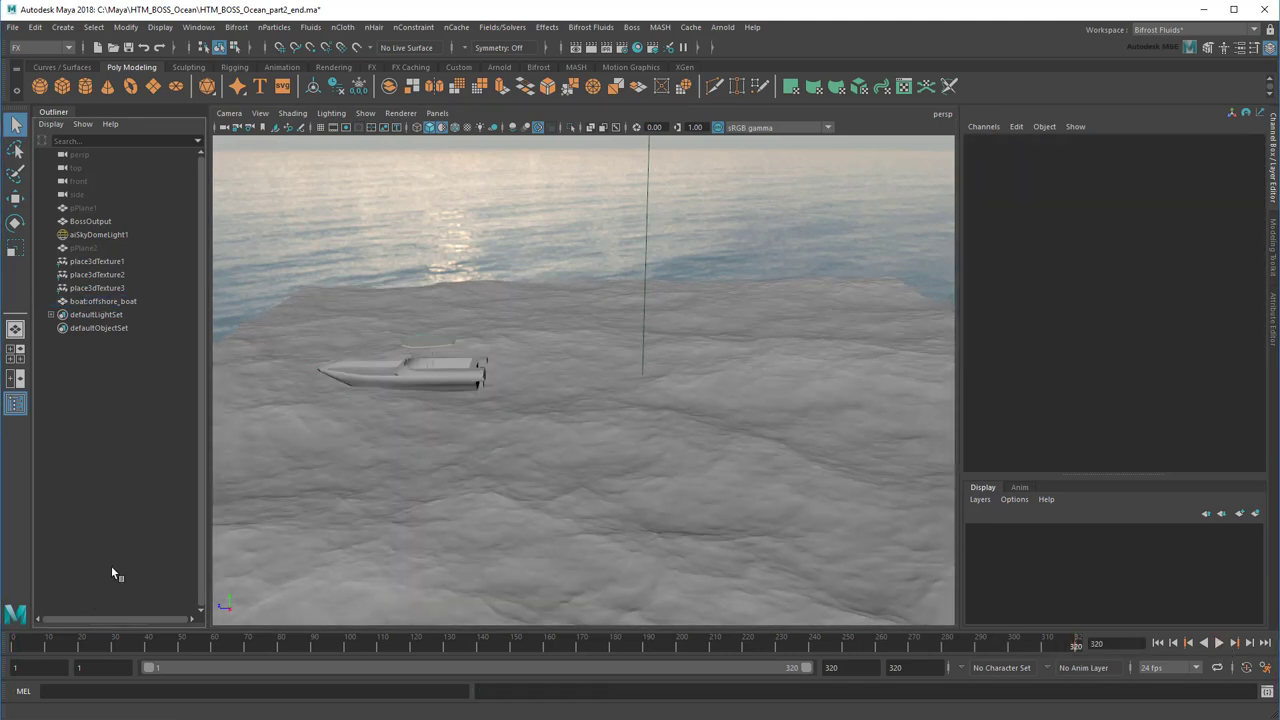
Reopen the Boss Editor and add a new Boss wave solver alongside the spectral waves
left_click(628, 28)
left_click(656, 52)
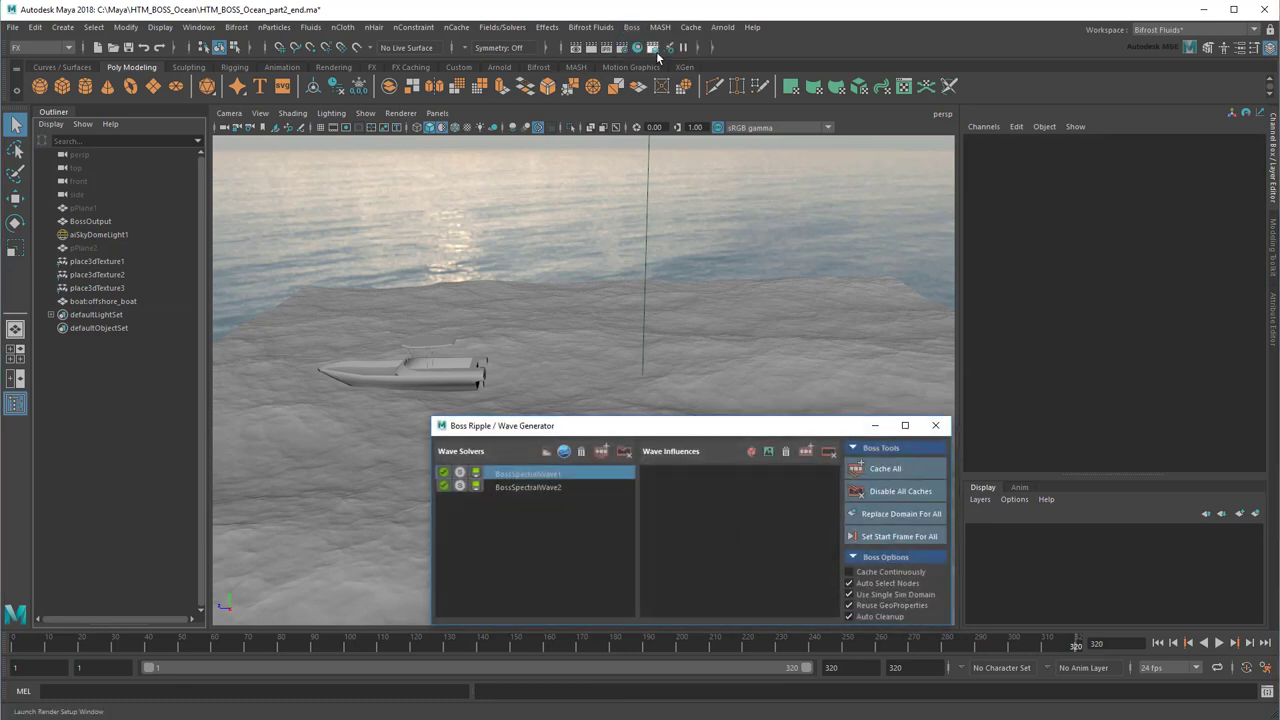
left_click(546, 452)
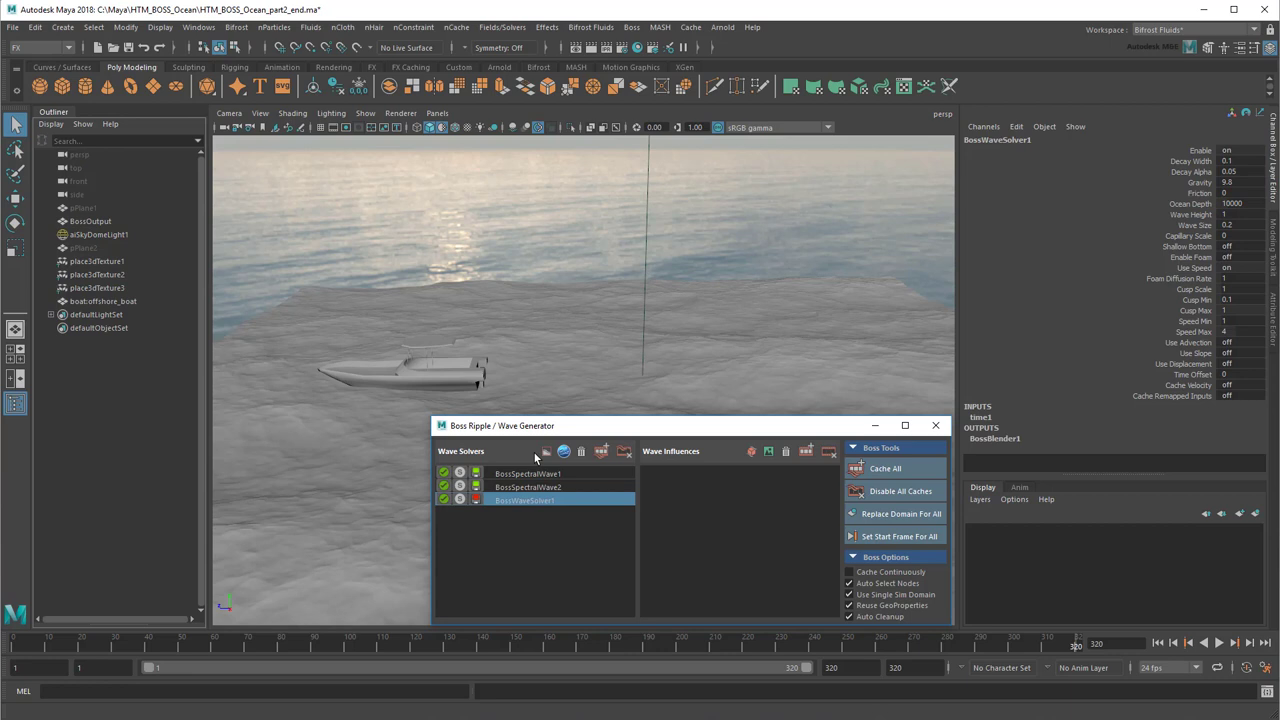
Set the new wave solver's Resolution X and Resolution Z to 600
left_click(1273, 332)
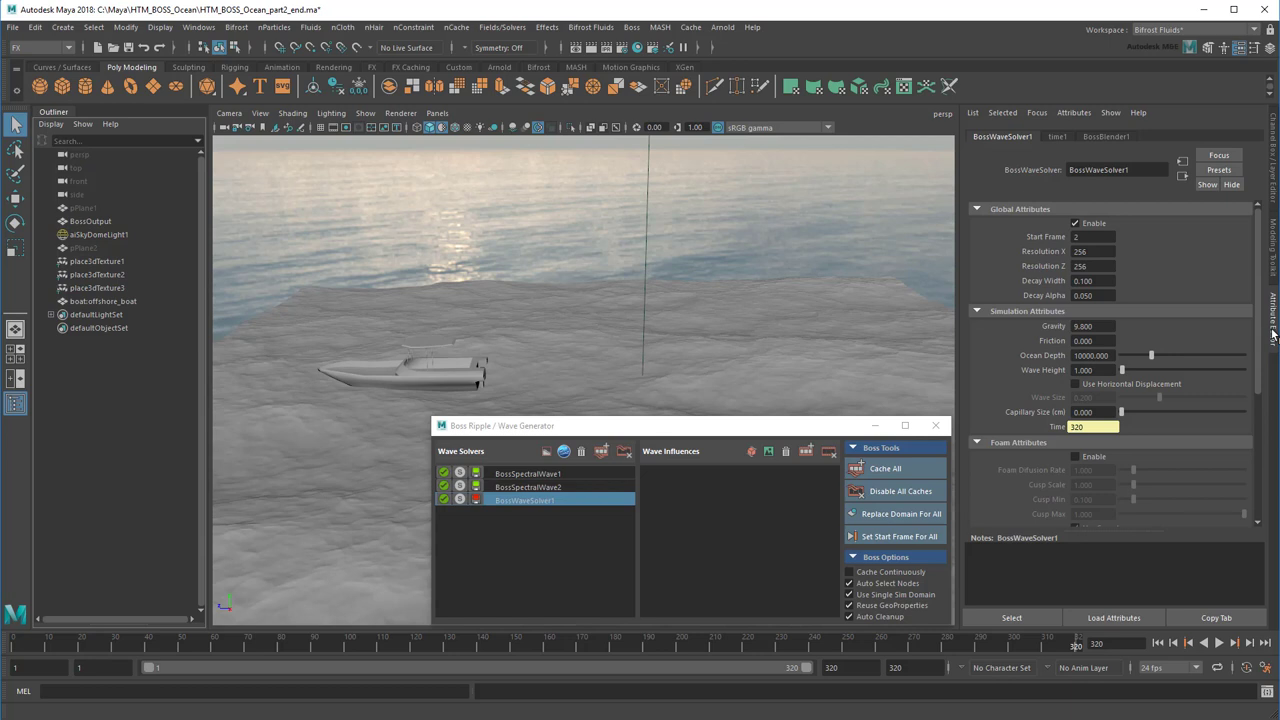
left_click(1088, 251)
type("600")
key("Tab")
type("600")
key("Return")
Add the offshore boat as a geometry influence on the new wave solver
left_click(424, 377)
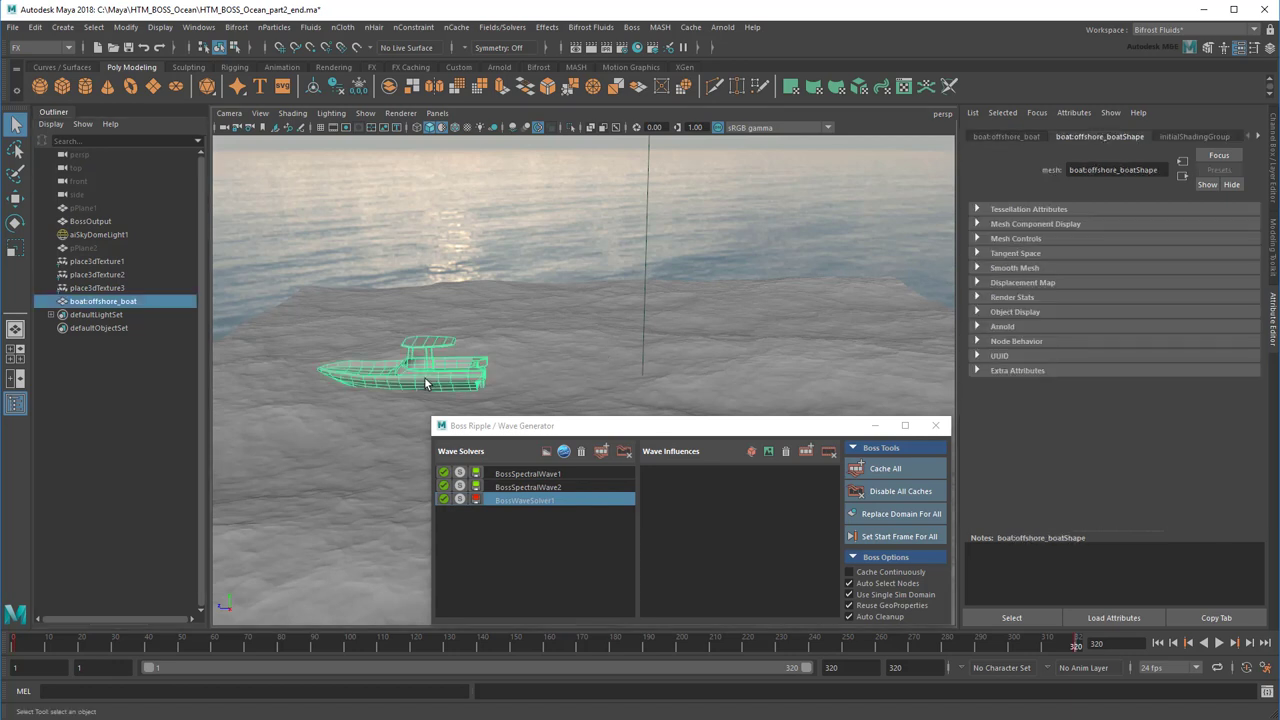
left_click(750, 453)
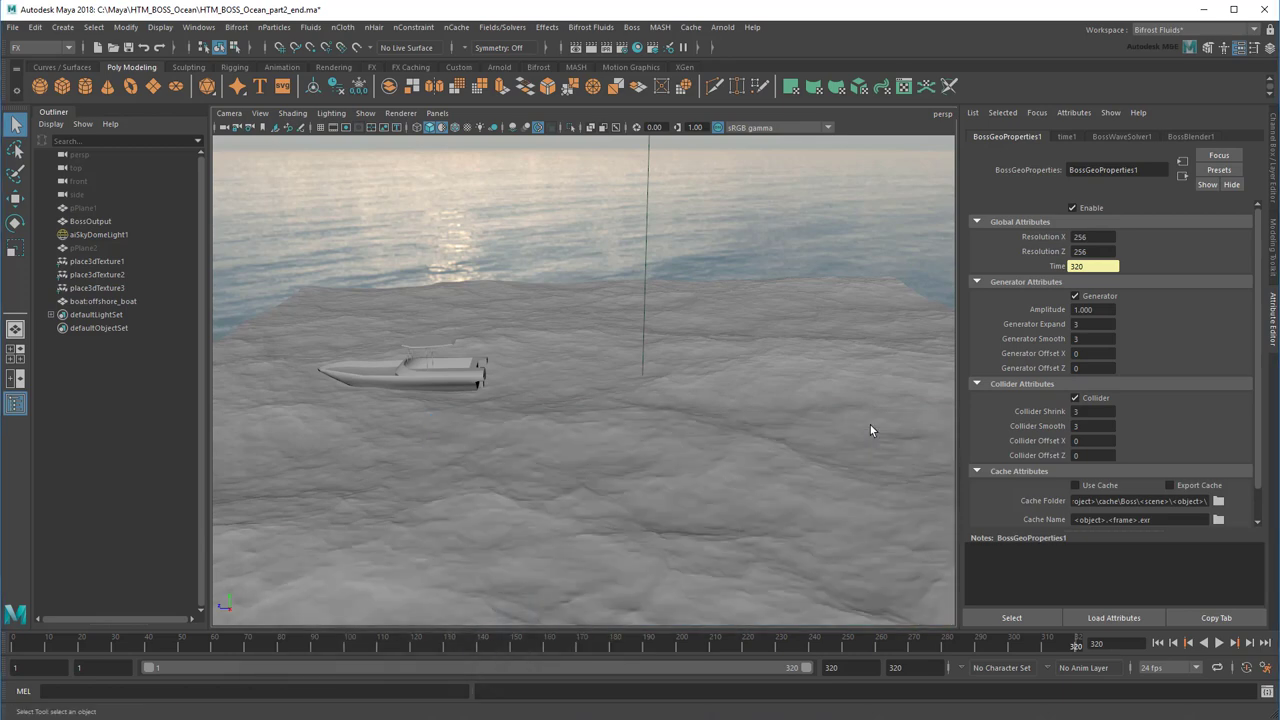
Play back the wave simulation from frame 1 and examine the wake behind the boat at frame 202
left_click(1157, 643)
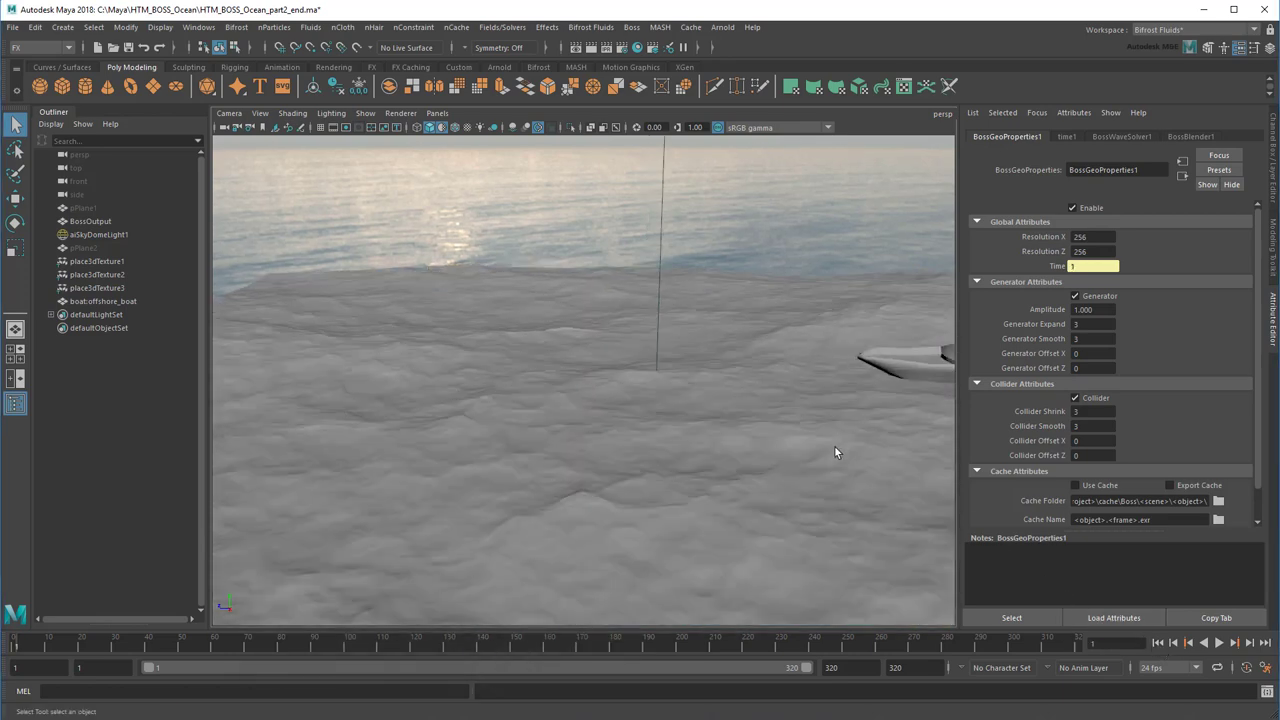
left_click_drag(834, 452, 606, 402, "alt")
left_click(1219, 643)
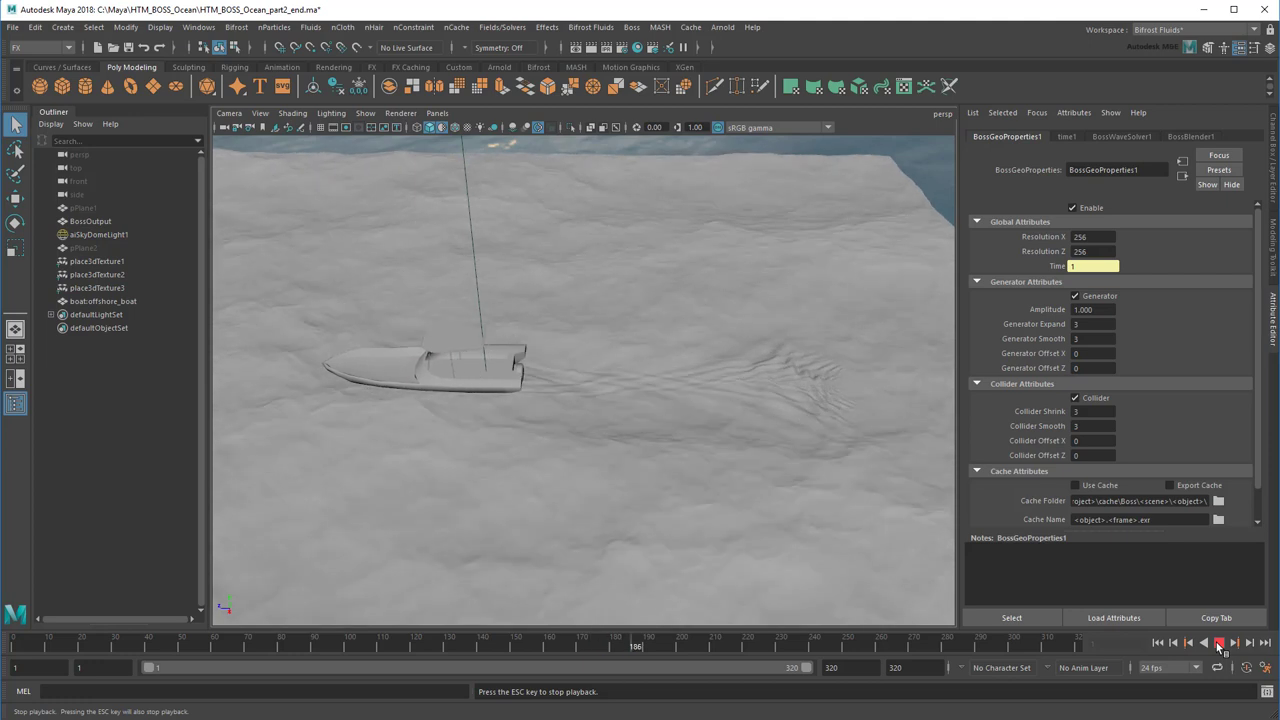
left_click(1218, 645)
scroll(767, 493, "up", 3)
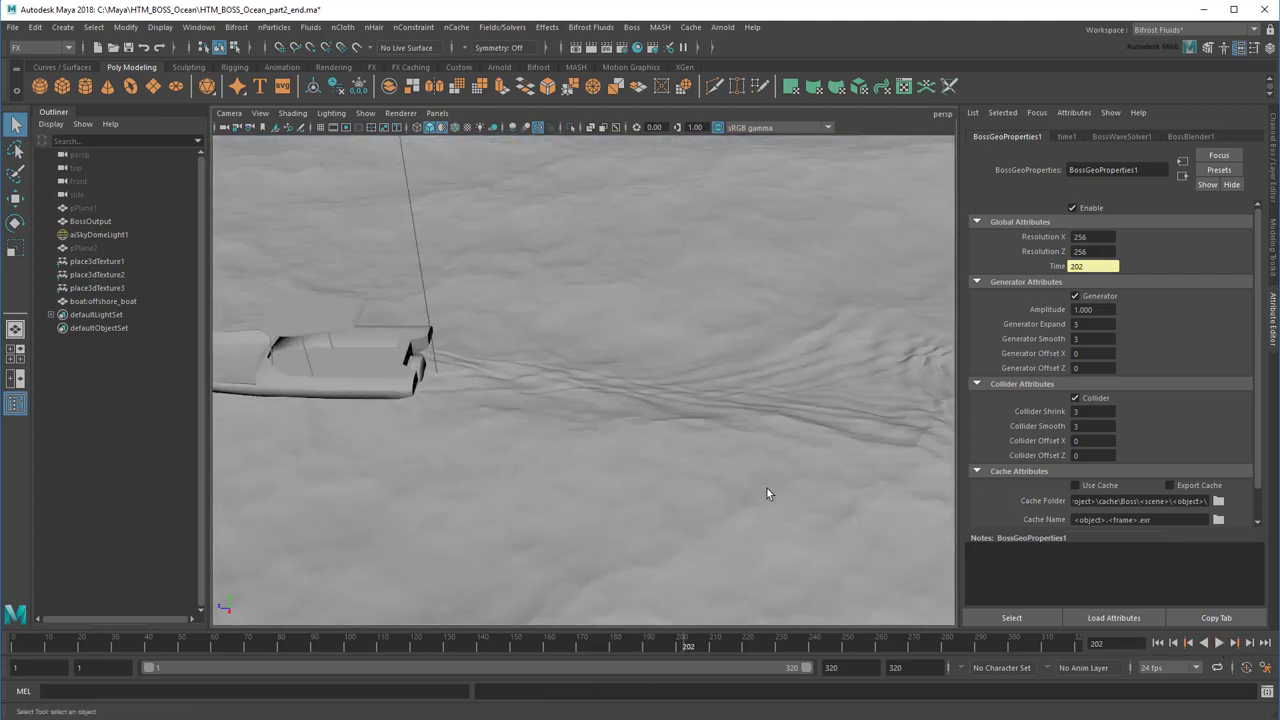
left_click_drag(767, 493, 626, 482, "alt")
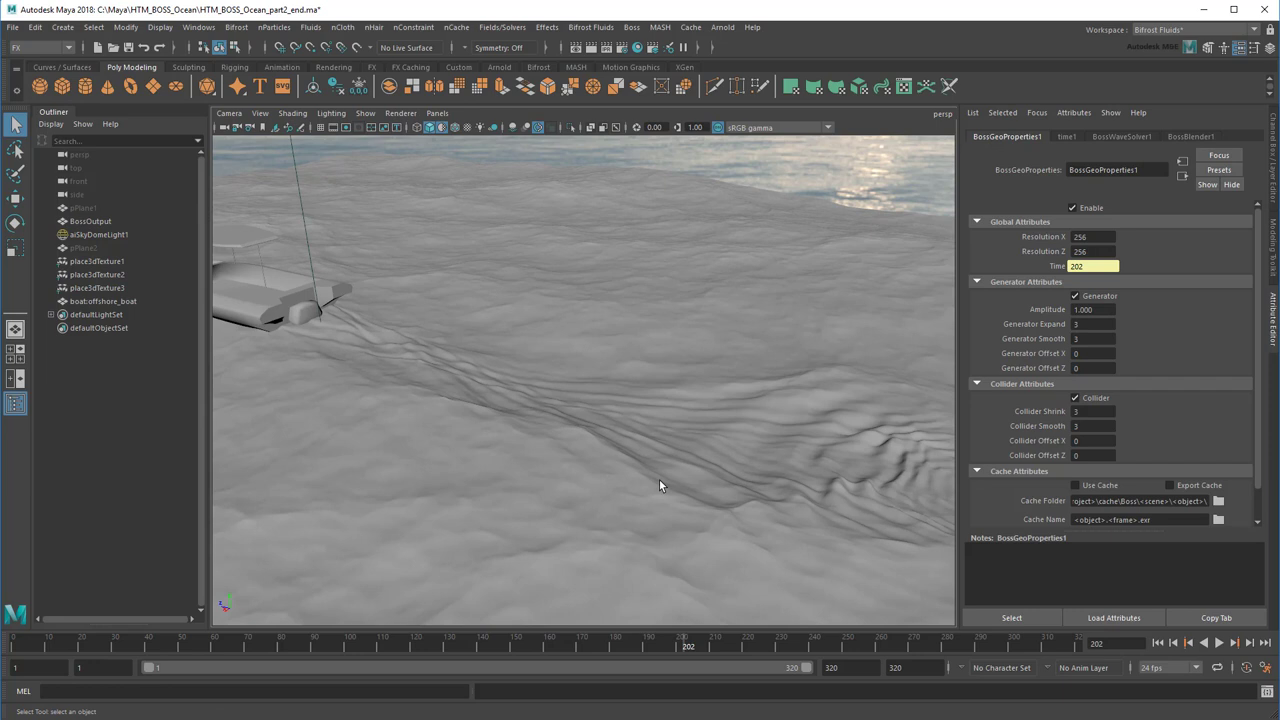
Try a generator Amplitude of 2 on the boat's geometry influence
left_click_drag(1100, 310, 981, 310)
type("2")
key("Return")
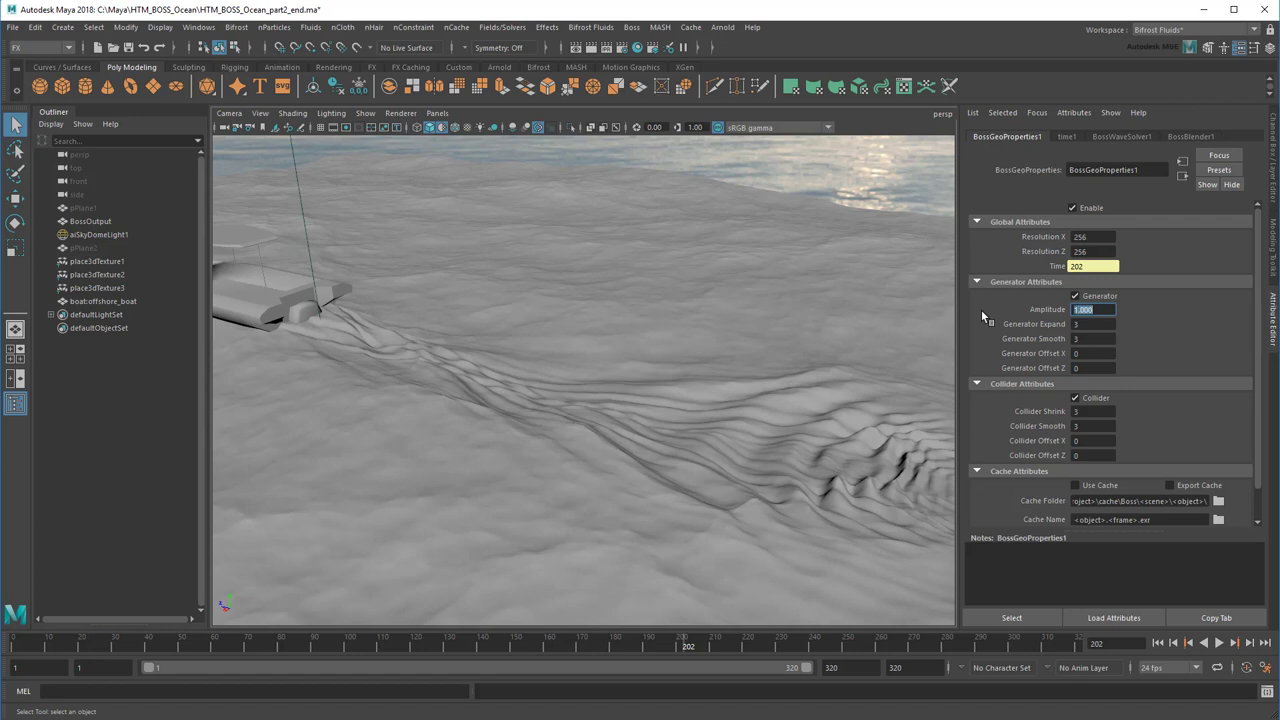
Set the Wave Height of the wave solver to 2, then reduce it to 1.5
left_click(1122, 137)
left_click_drag(1107, 370, 1031, 374)
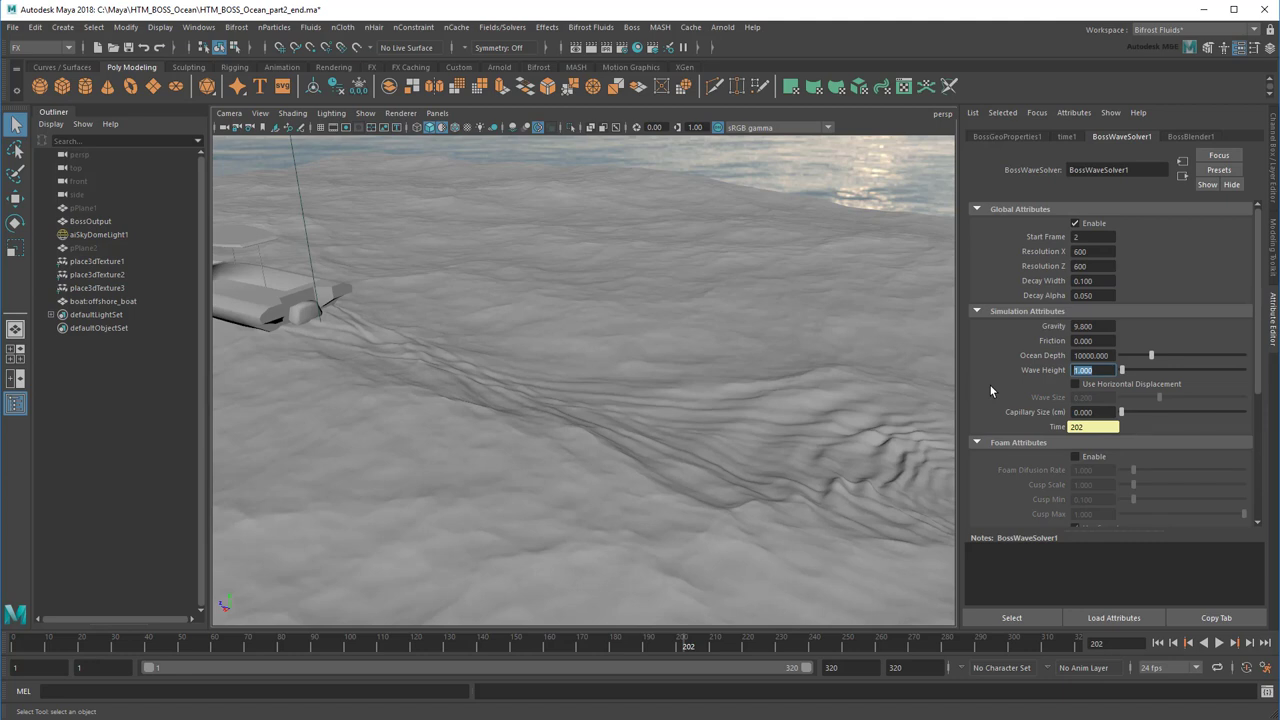
type("2")
key("Return")
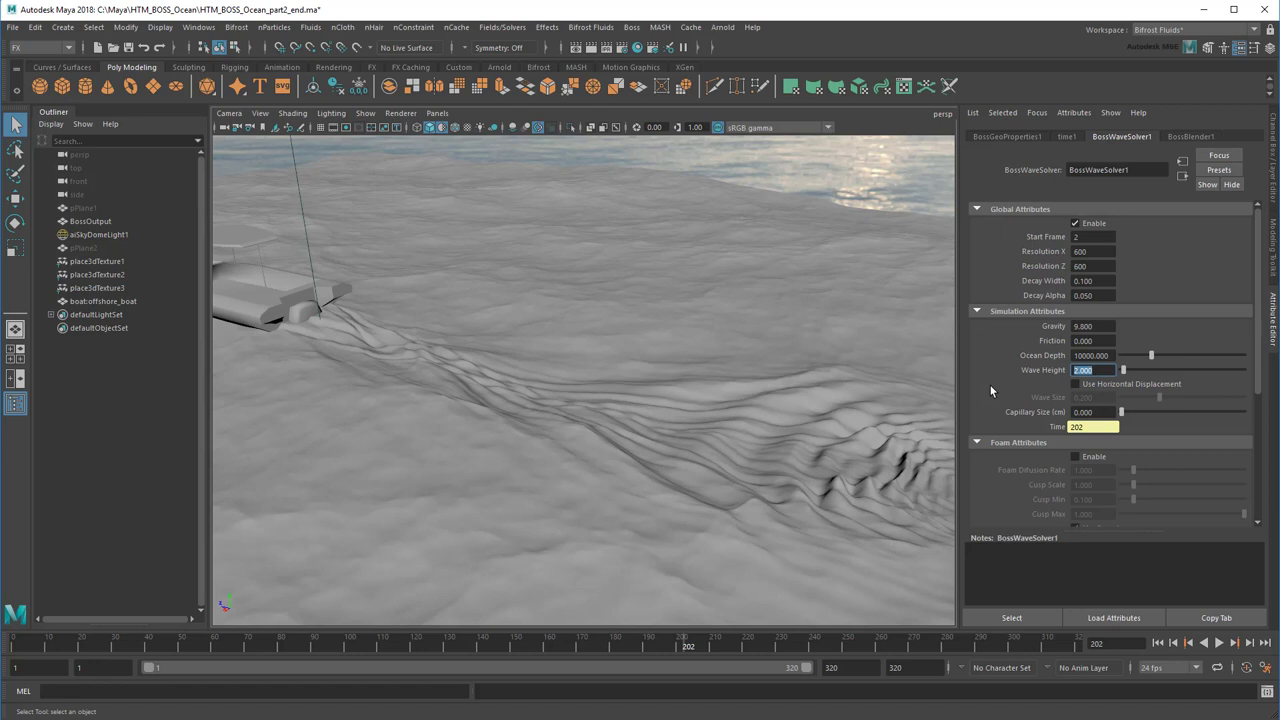
type("1.5")
key("Return")
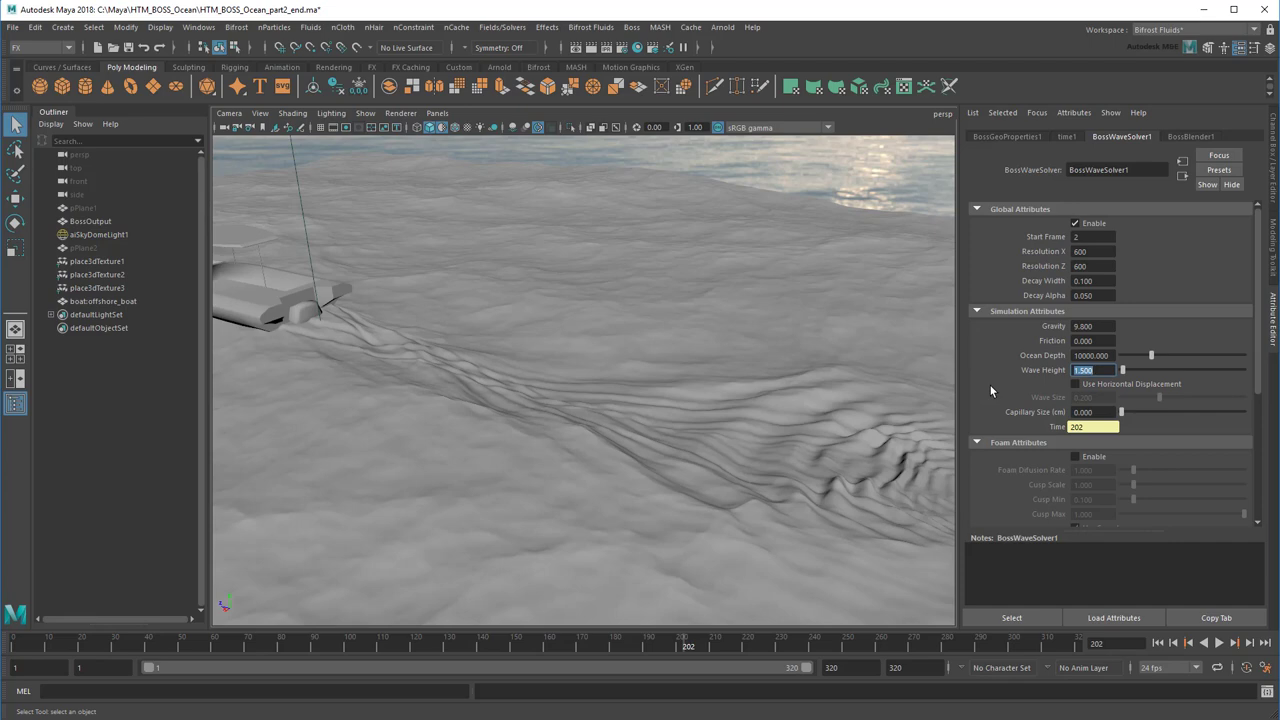
Hide the boat temporarily to examine the water surface beneath its hull, and undo the hiding
left_click_drag(457, 449, 639, 422, "alt")
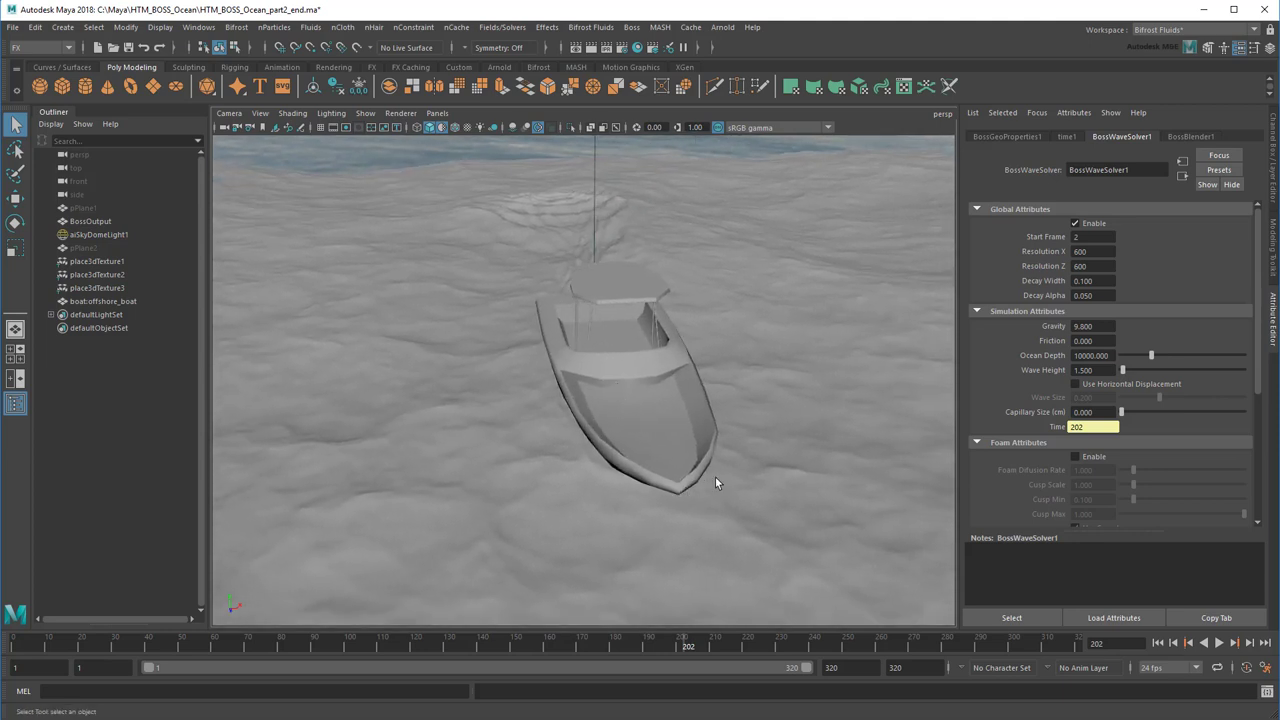
left_click_drag(716, 483, 623, 438, "alt")
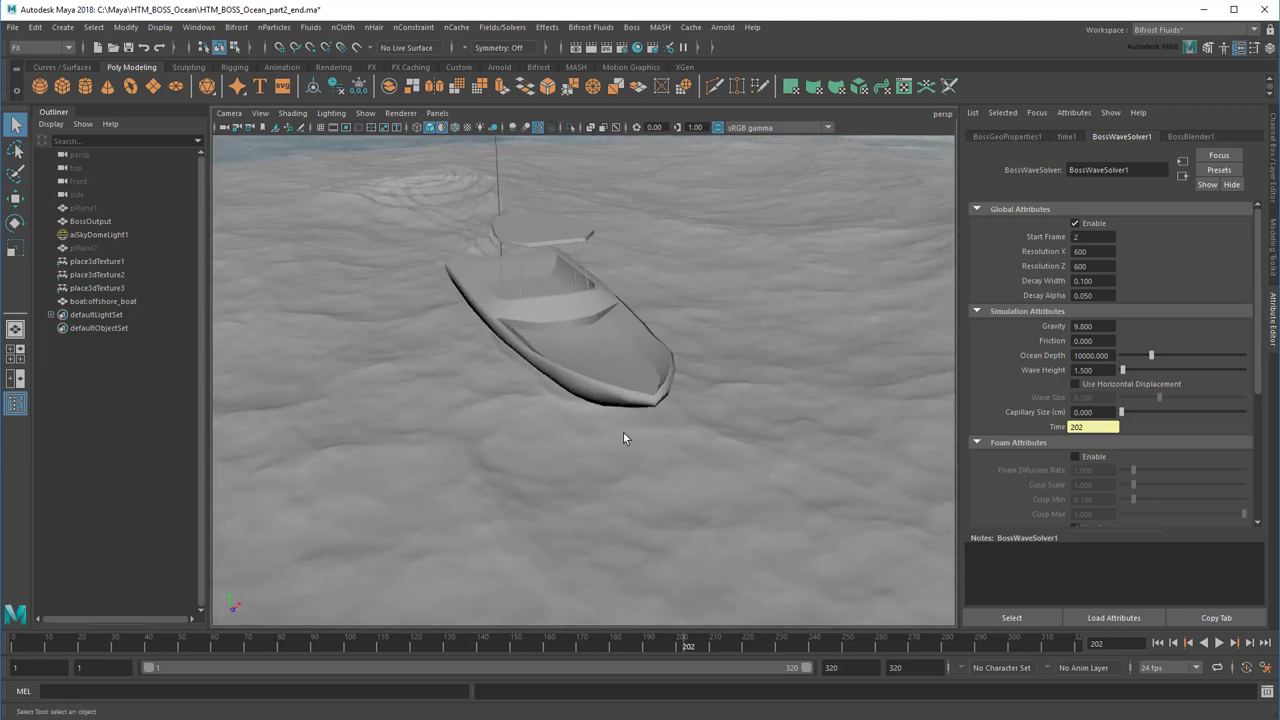
right_click_drag(623, 438, 724, 495, "alt")
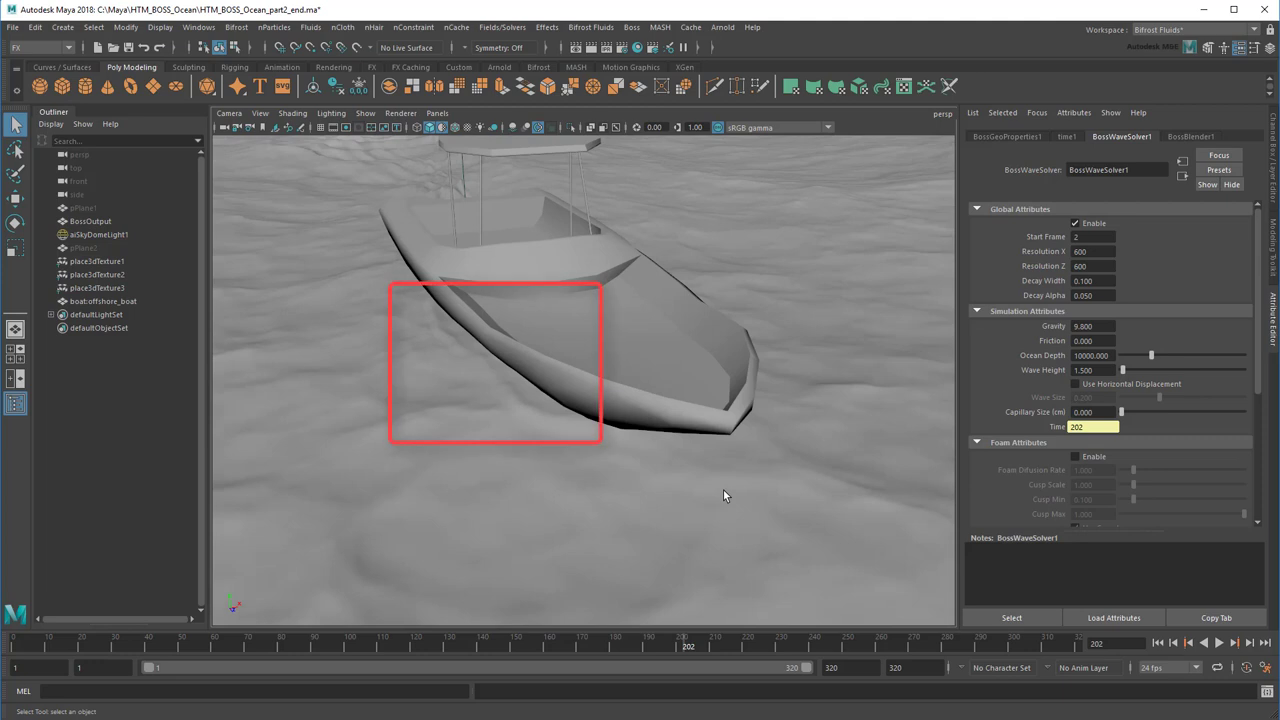
left_click(671, 408)
key("ctrl+h")
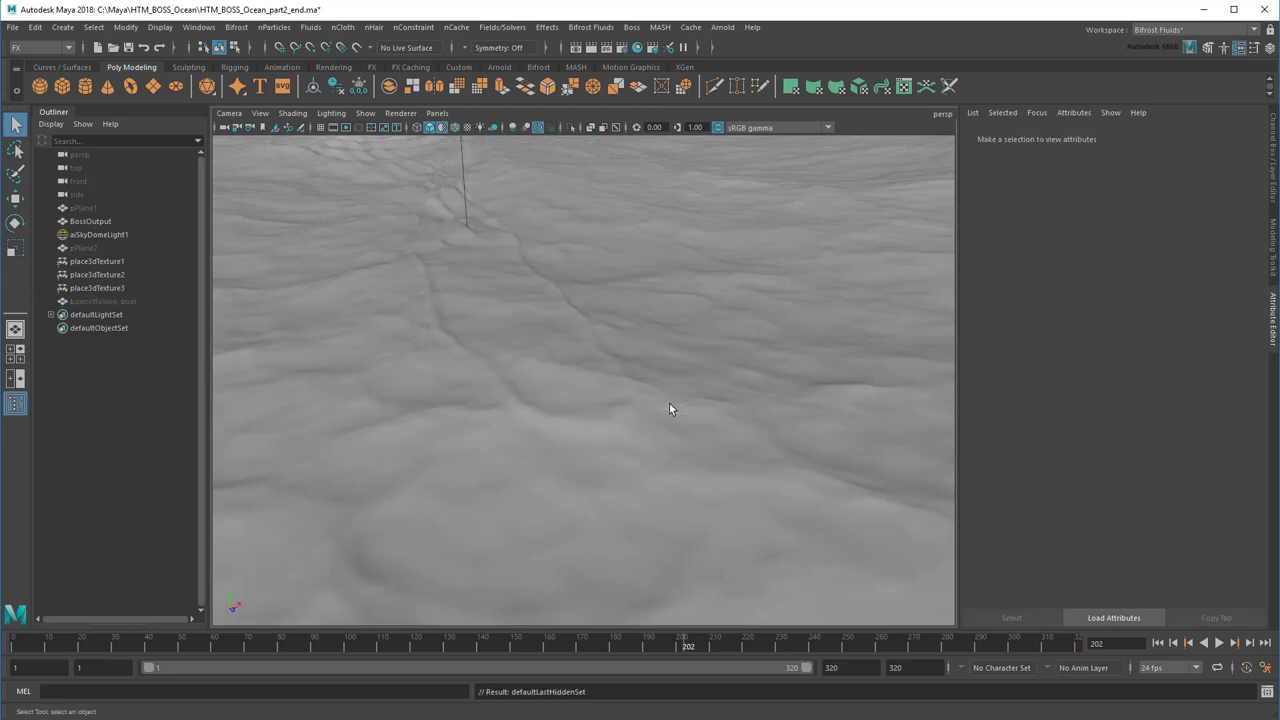
key("ctrl+z")
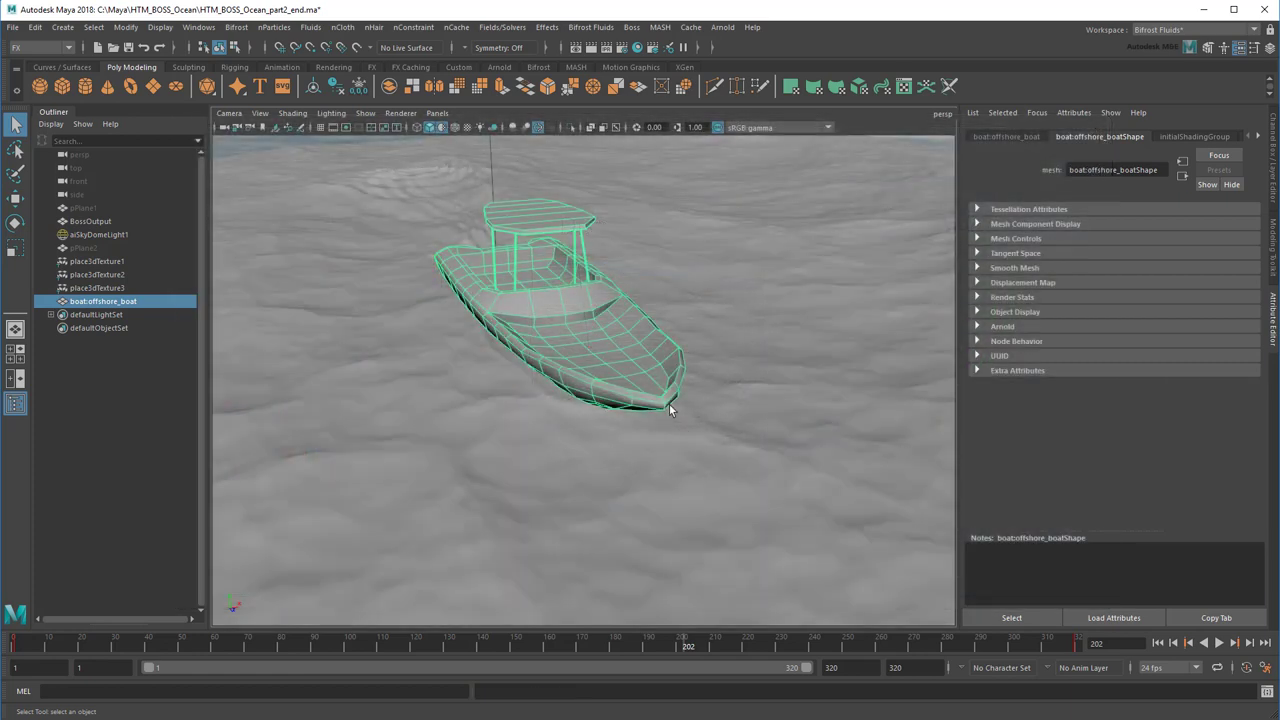
Disable BossSpectralWave1 and BossSpectralWave2 in the Boss Editor so only the wave solver drives the surface, and minimize the editor
left_click_drag(690, 440, 717, 462, "alt")
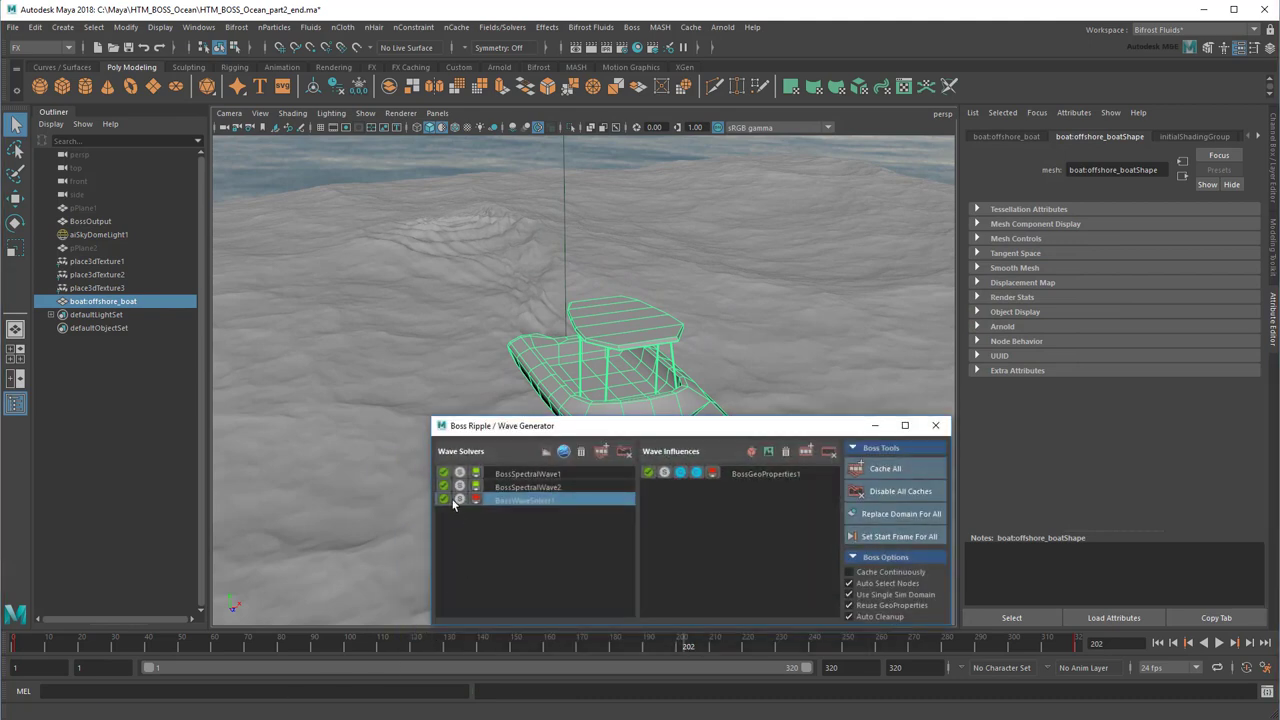
left_click(445, 486)
left_click(445, 473)
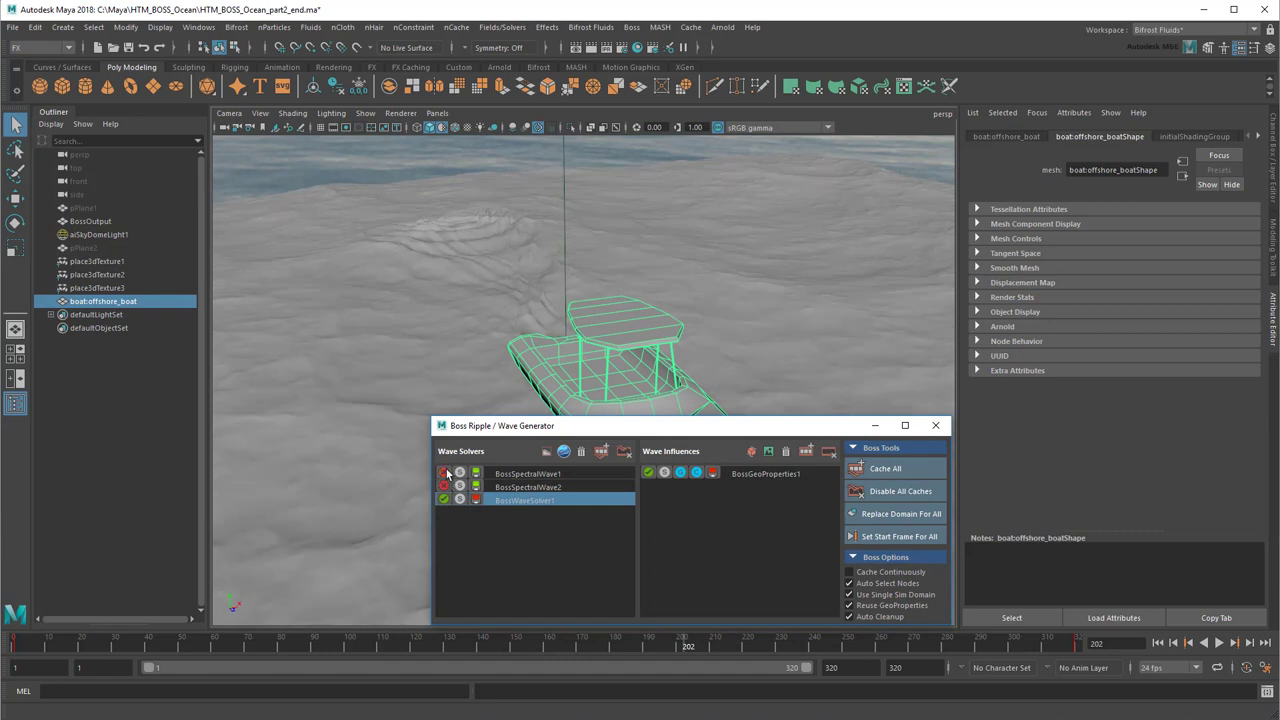
left_click(875, 425)
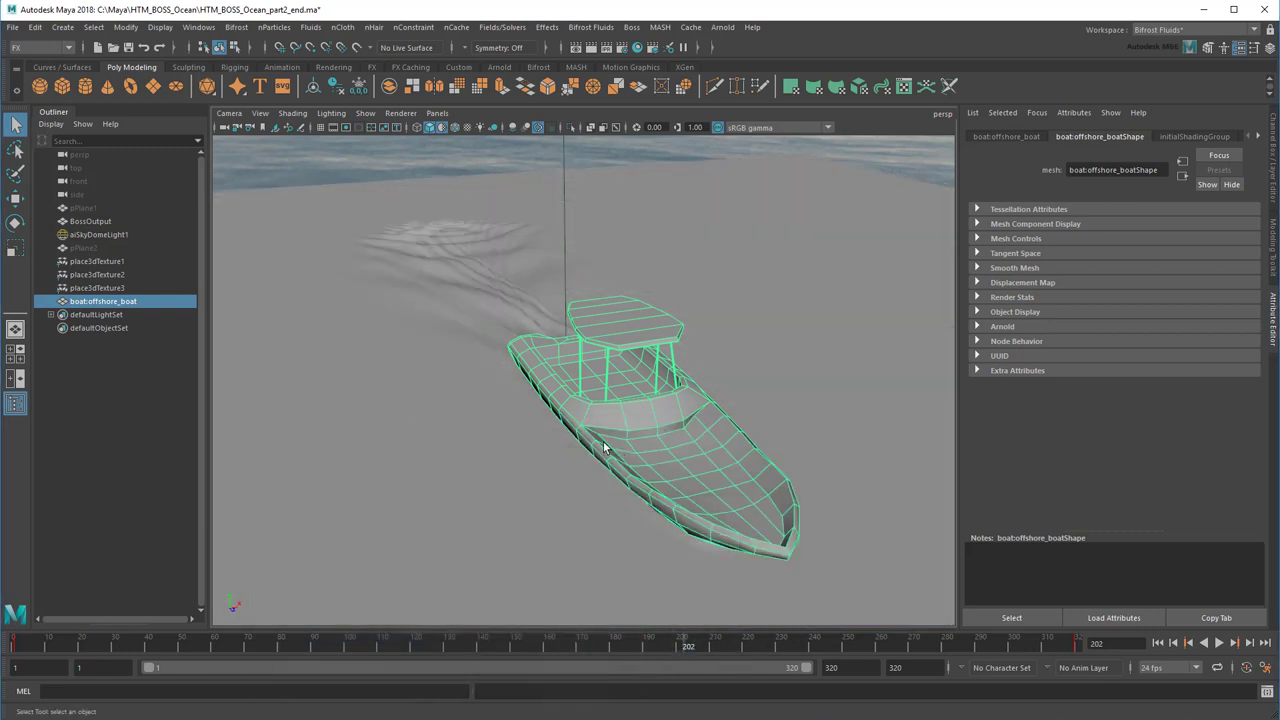
Examine the isolated wake and where the hull cuts the water plane, using wireframe display before returning to shaded
left_click_drag(603, 441, 644, 455, "alt")
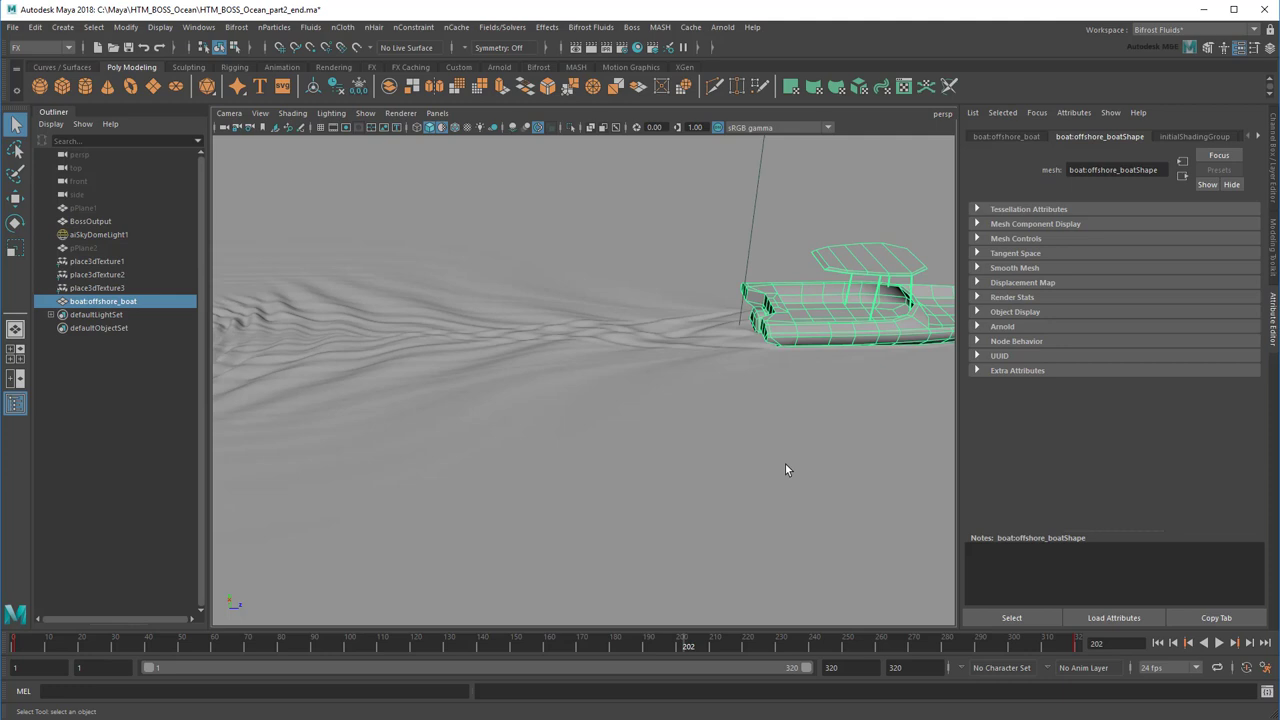
left_click_drag(785, 464, 737, 384, "alt")
middle_click_drag(737, 384, 814, 371, "alt")
right_click_drag(814, 371, 910, 388, "alt")
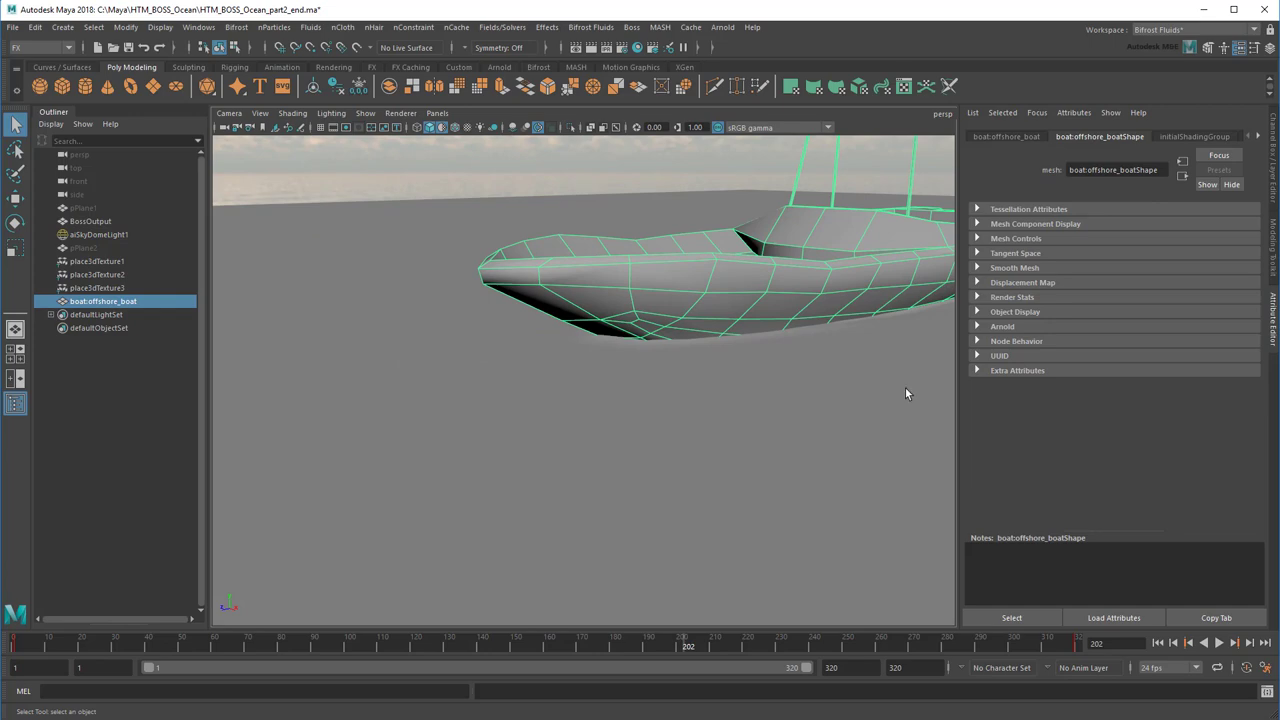
key("4")
right_click_drag(906, 389, 817, 380, "alt")
left_click_drag(771, 380, 814, 409, "alt")
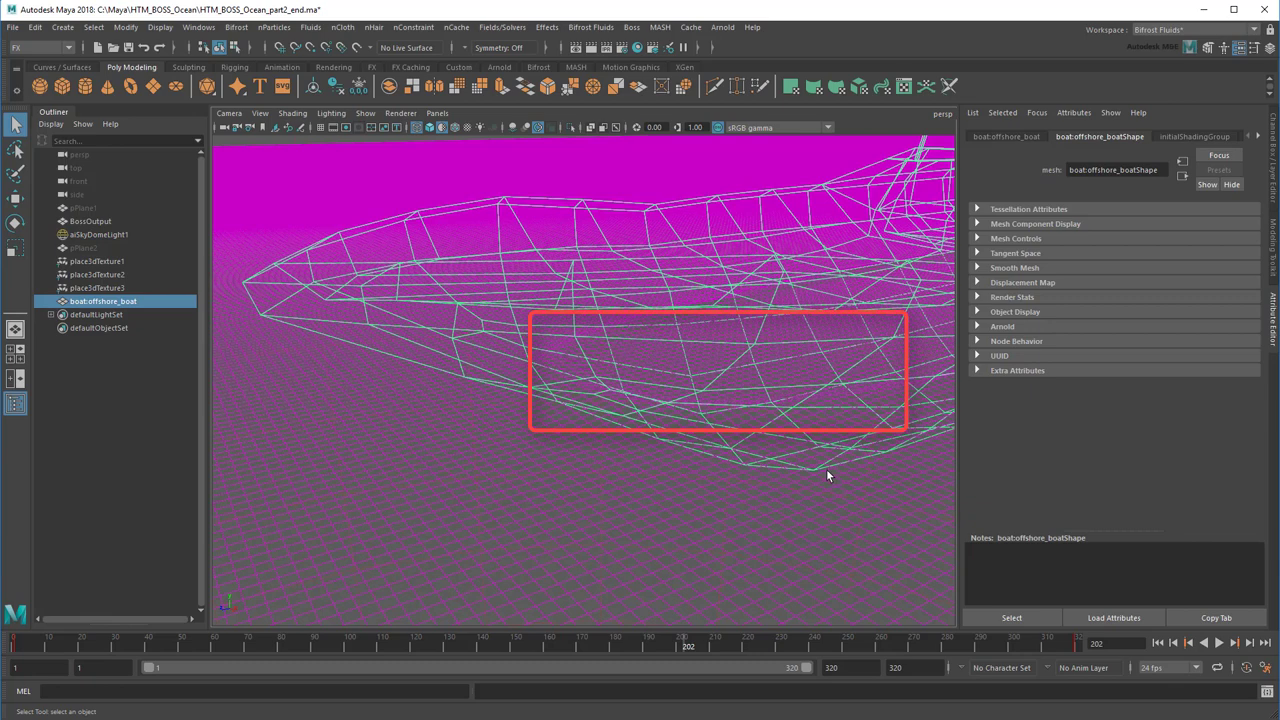
key("5")
scroll(818, 467, "down", 10)
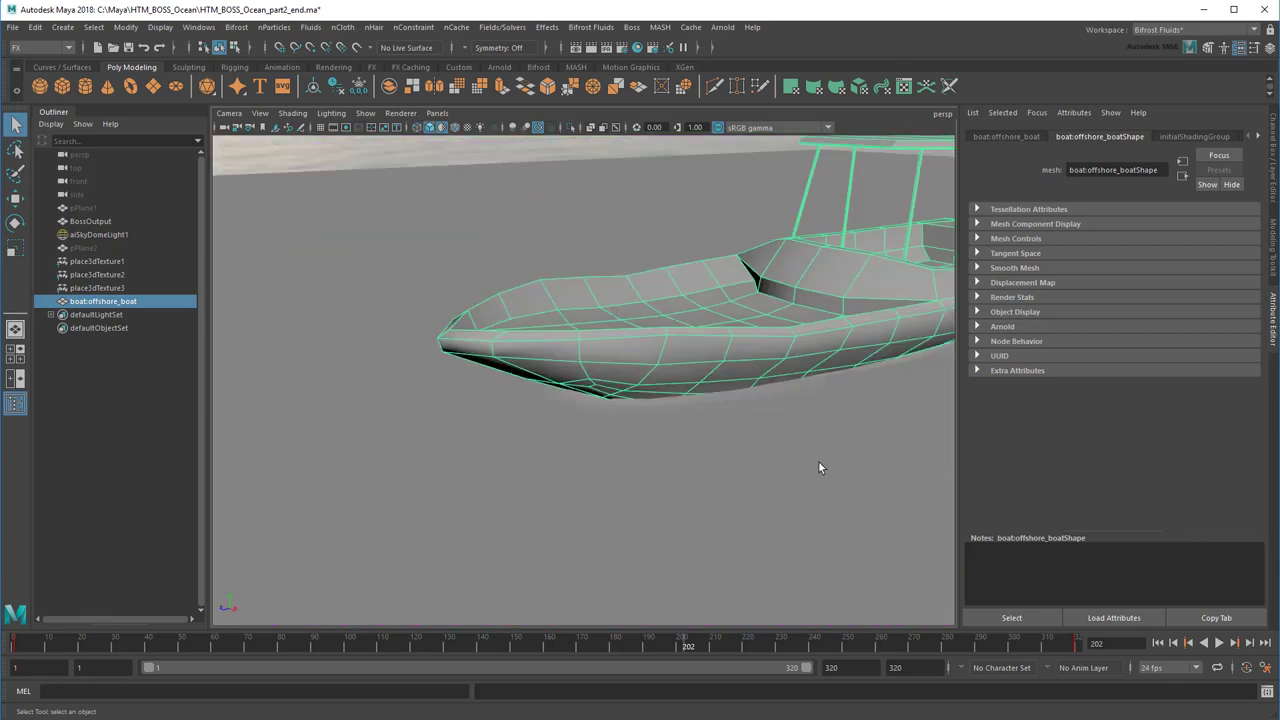
middle_click_drag(818, 467, 748, 465, "alt")
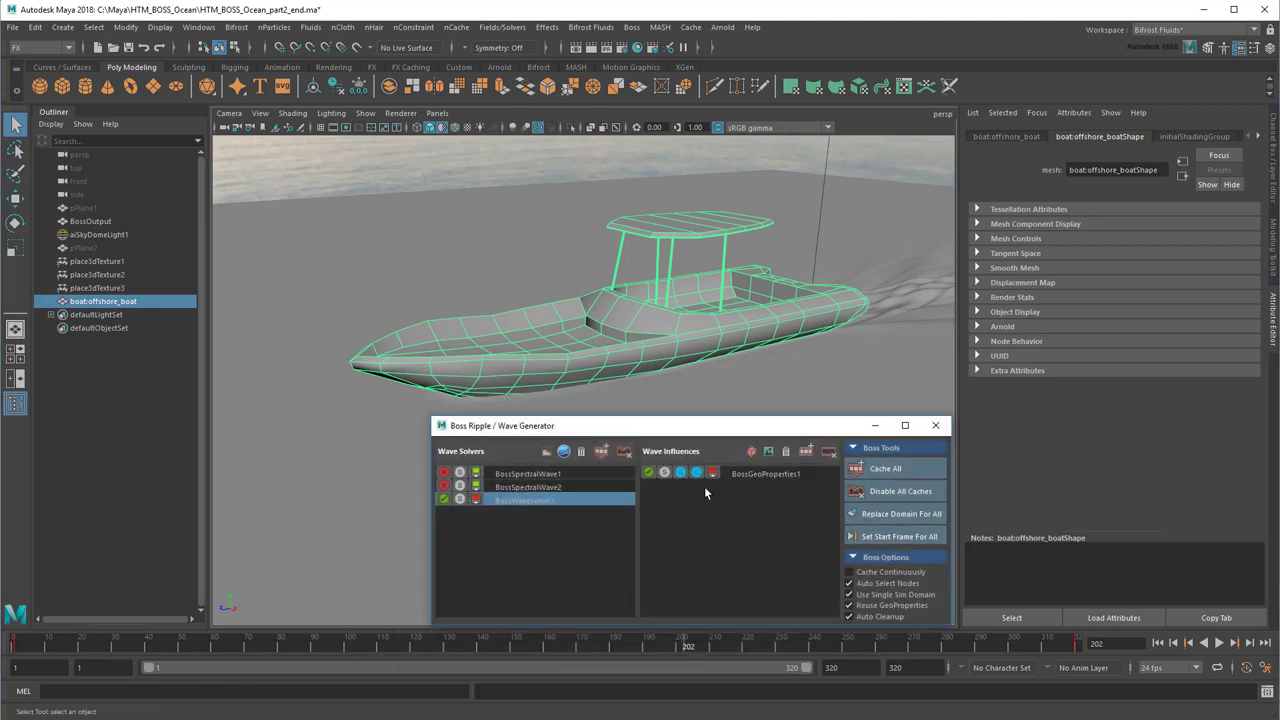
Select the boat's geometry influence in the Boss Editor and set its Generator Offset Z to 20
left_click(751, 474)
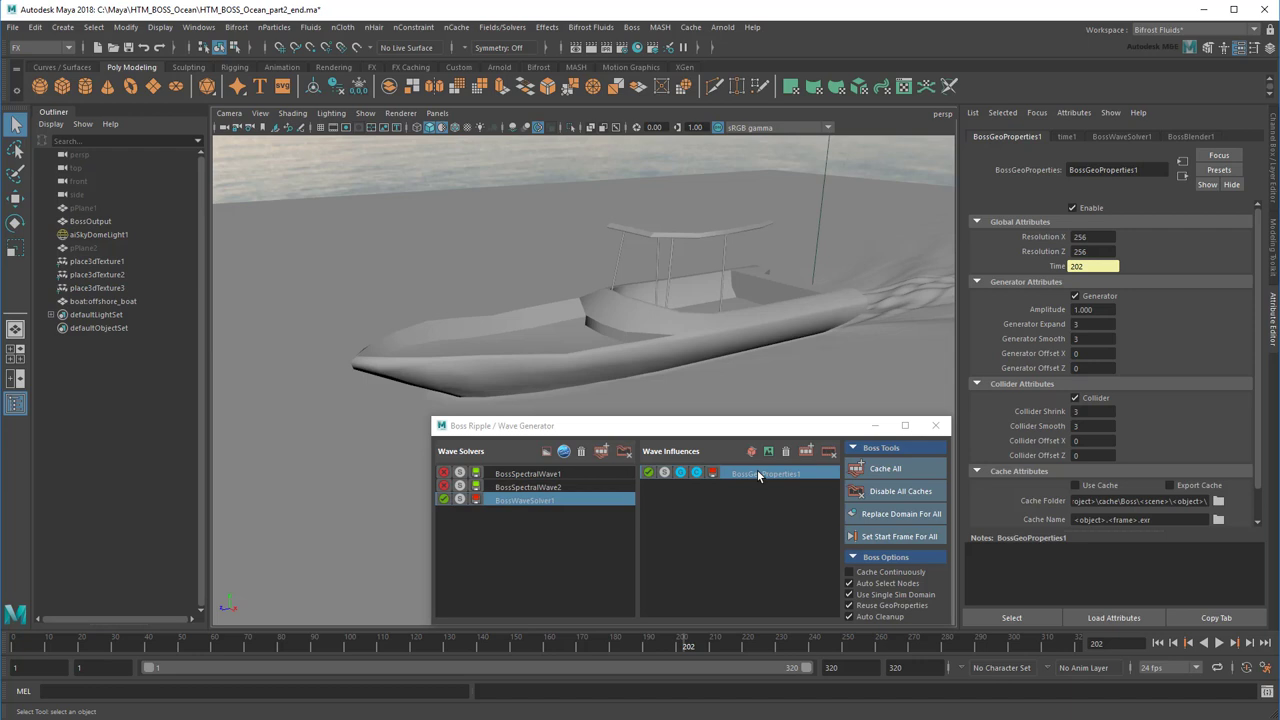
left_click(1097, 367)
type("20")
key("Return")
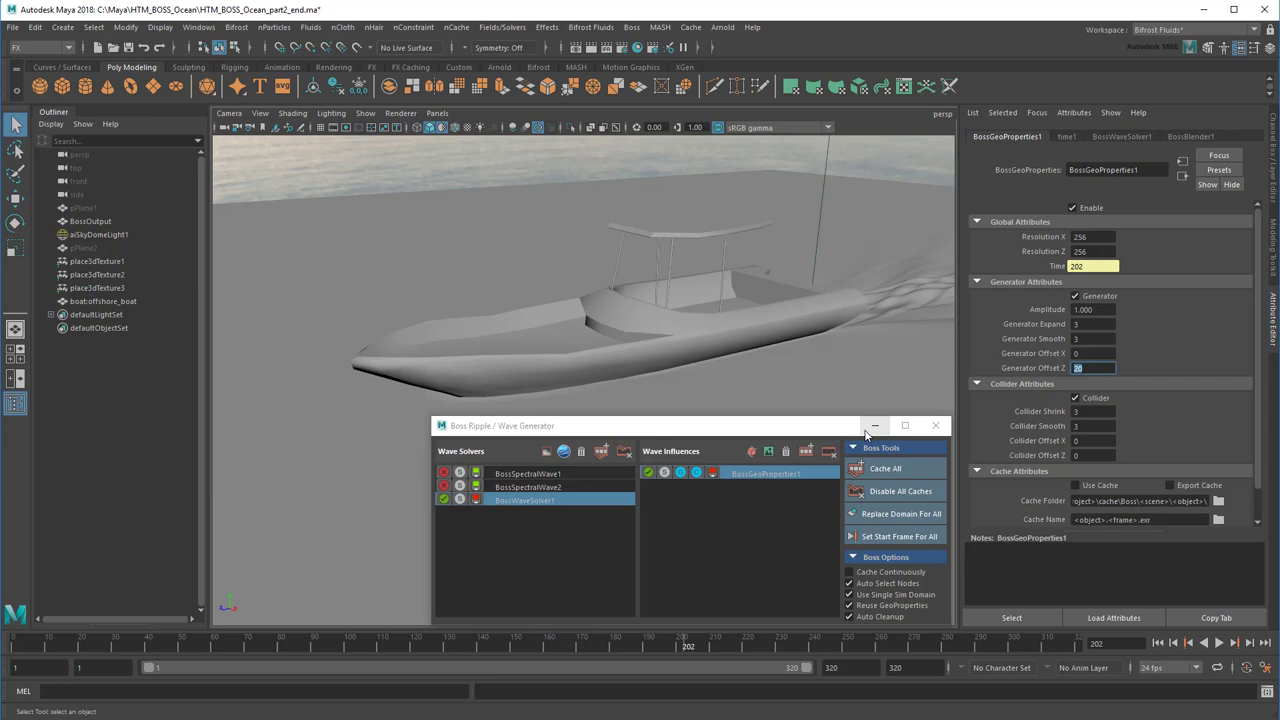
Minimize the Boss Editor, play the simulation from frame 1 and examine the offset wave around the bow
left_click(875, 425)
key("alt+shift+v")
left_click_drag(760, 443, 576, 477, "alt")
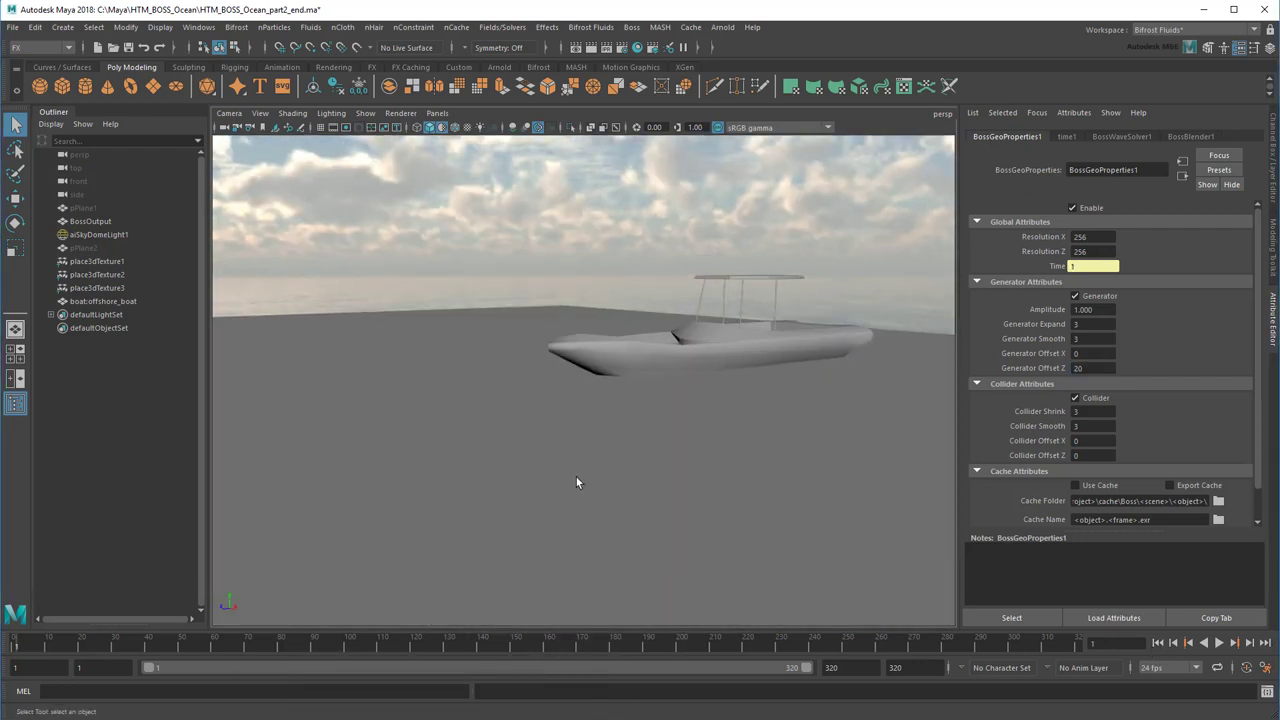
left_click(1219, 643)
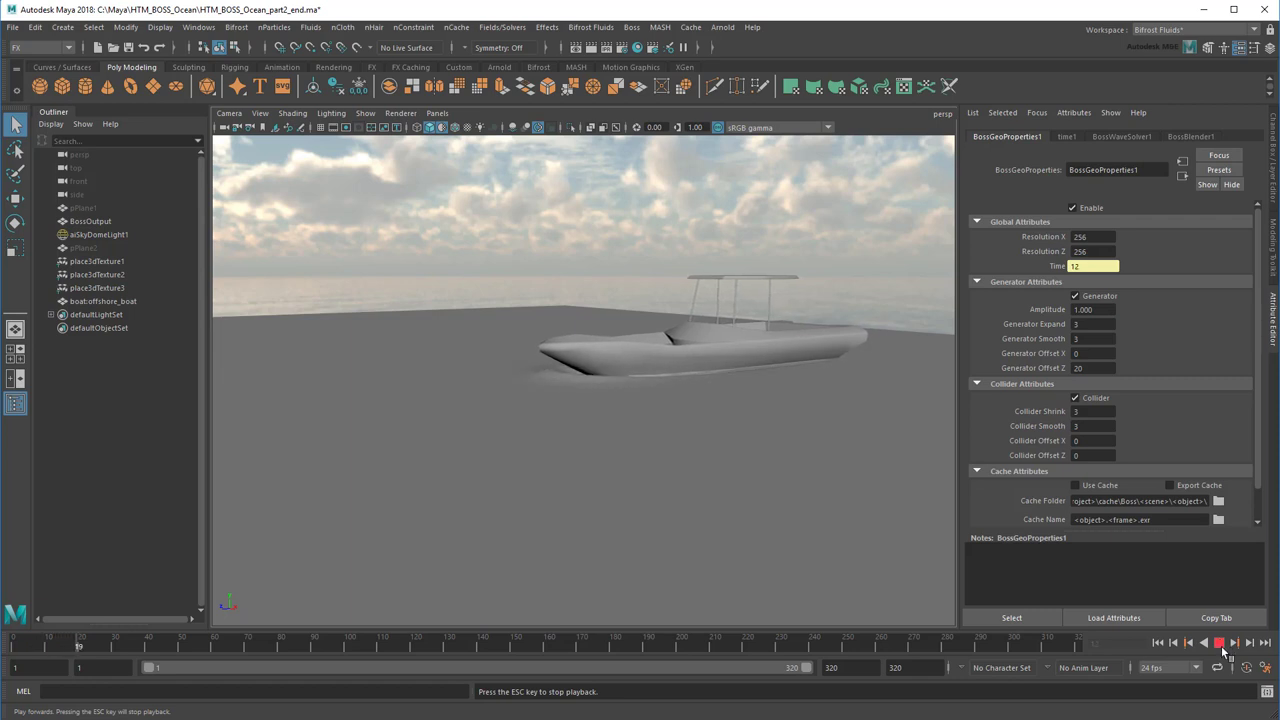
left_click(1219, 643)
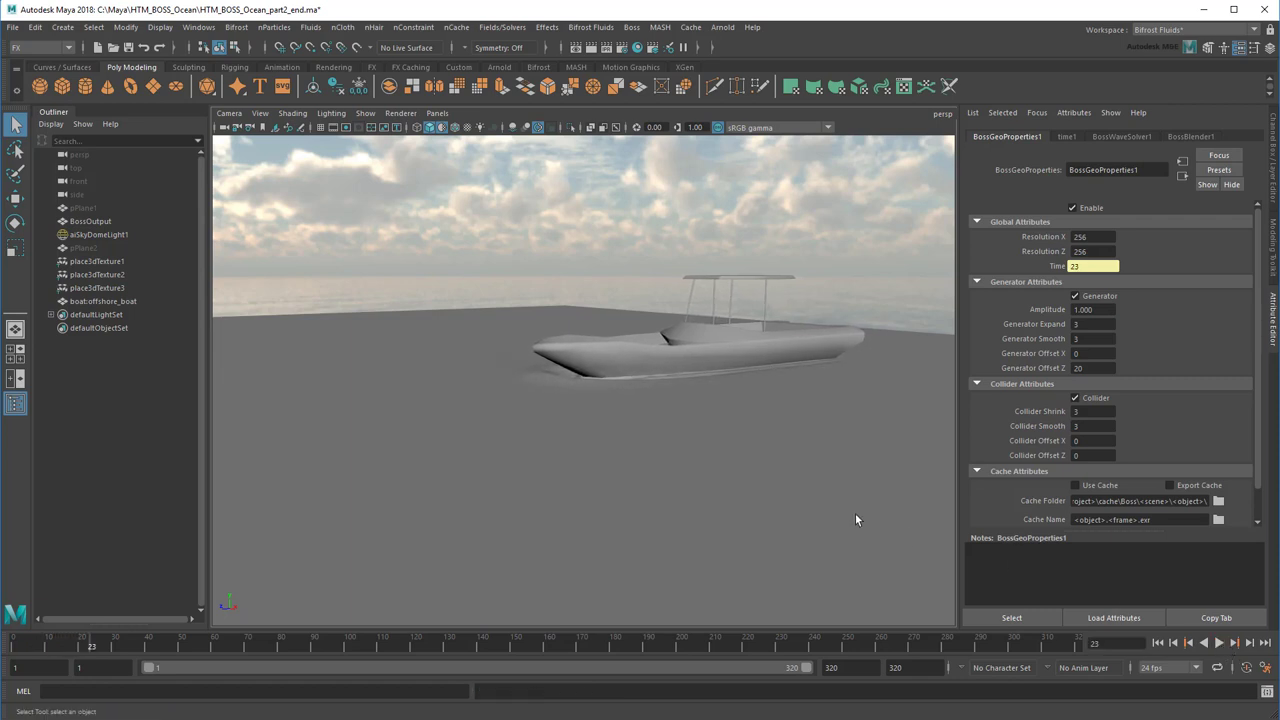
left_click_drag(855, 513, 706, 480, "alt")
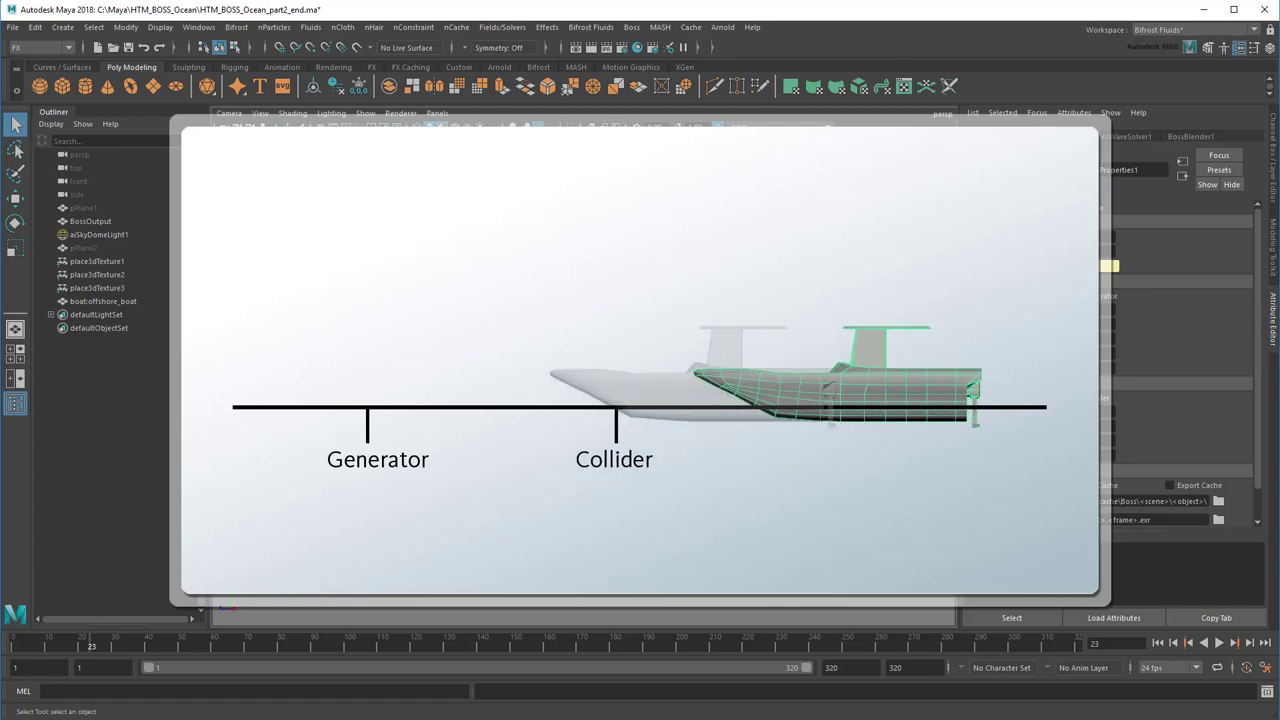
Set the boat influence's Generator Offset Z to 12 and Collider Offset Z to 6
type("12")
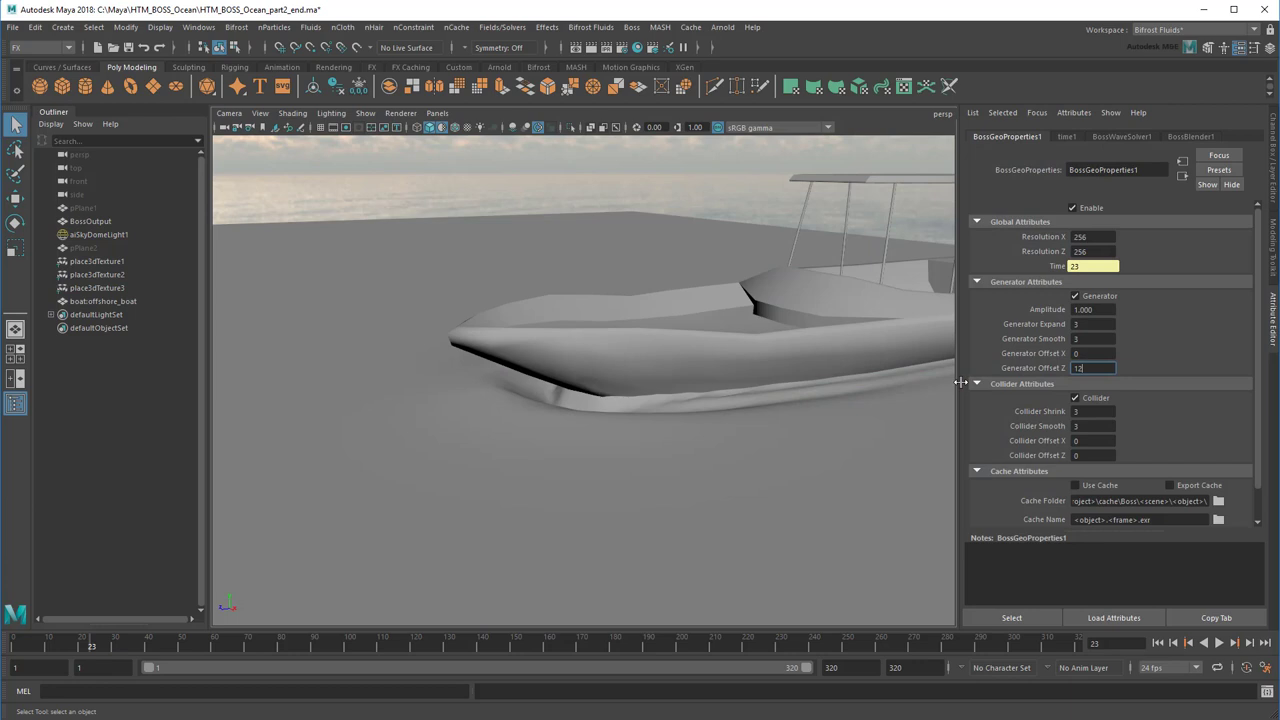
key("Return")
left_click(1083, 455)
type("6")
Replay the simulation from frame 1 to check how the waves meet the bow with the new offsets
left_click(1157, 643)
left_click(1219, 643)
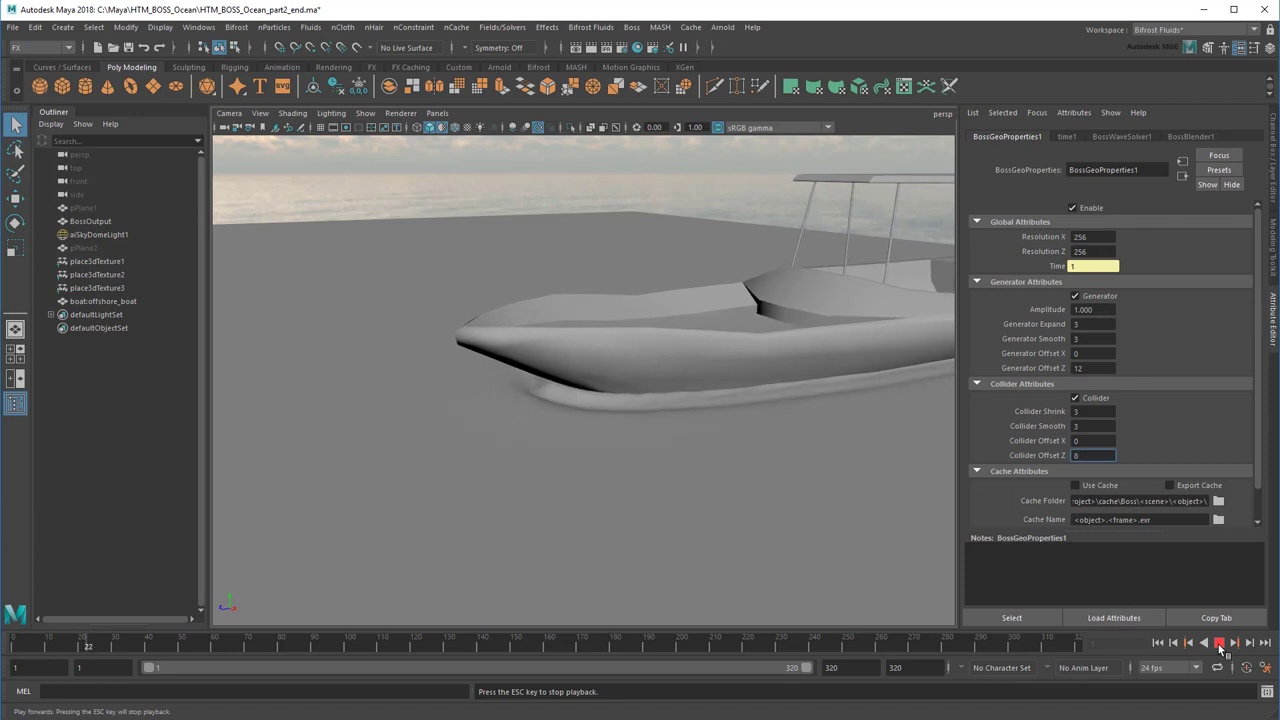
left_click(1219, 644)
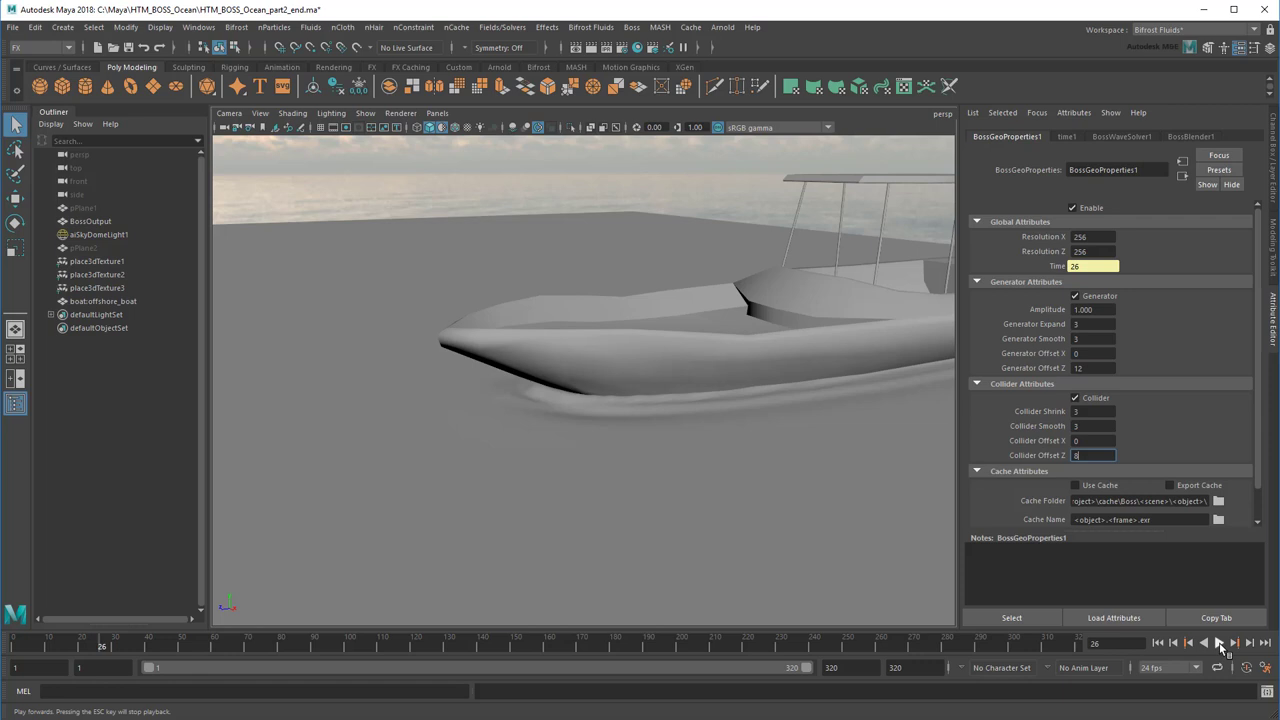
Set the wave solver's Capillary Size to 3 cm, and enable its horizontal displacement and foam
left_click(1122, 136)
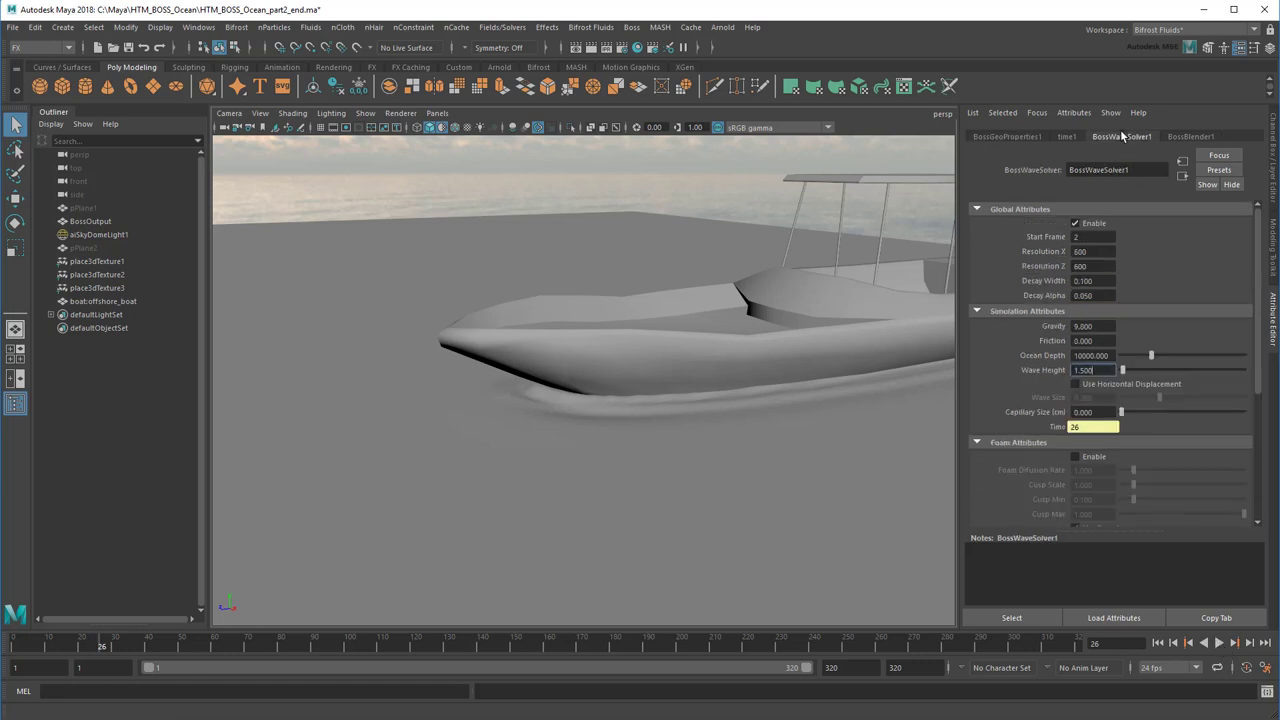
left_click(1100, 412)
type("3")
key("Return")
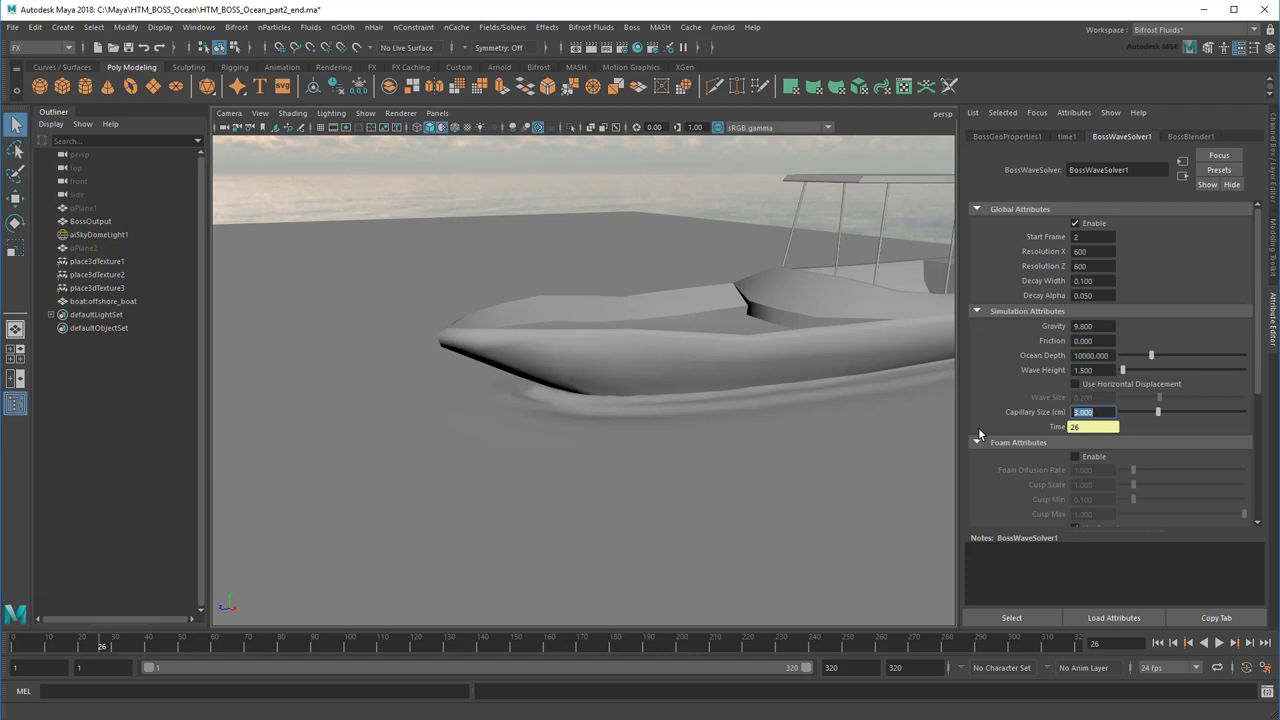
scroll(1010, 428, "down", 3)
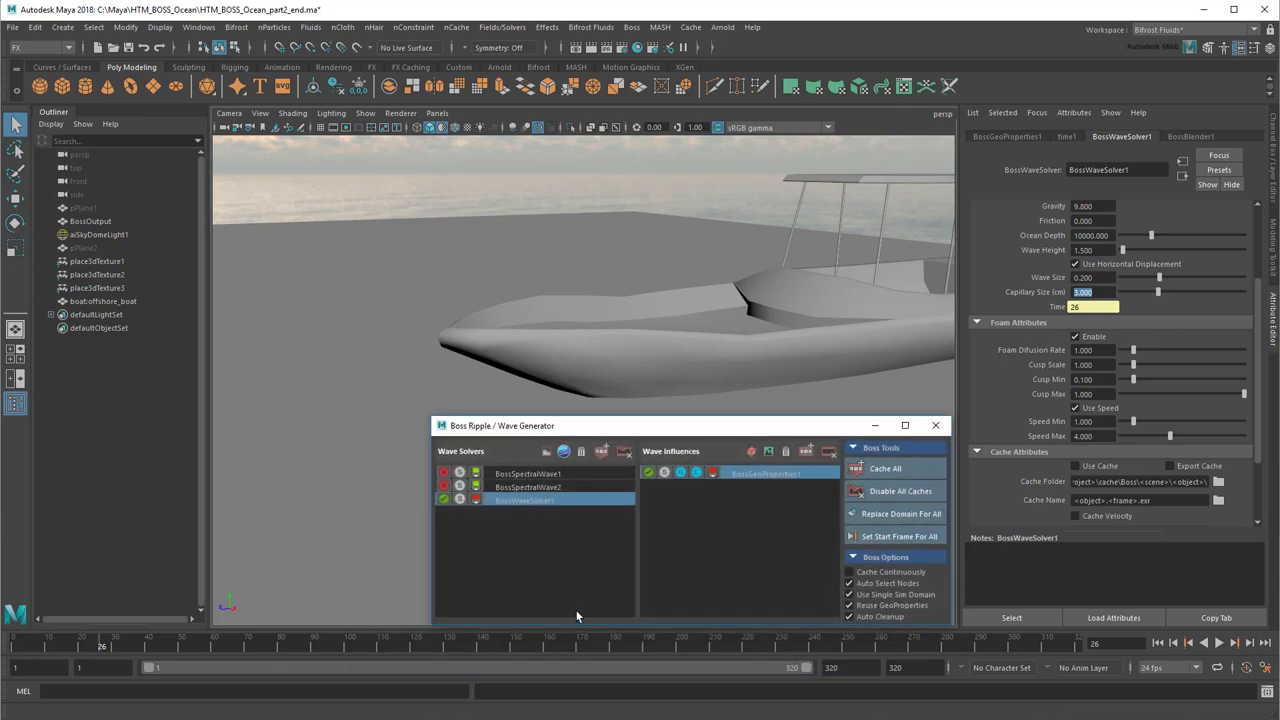
Cache all wave solvers and influences from the Boss Editor, and minimize the editor
left_click(880, 470)
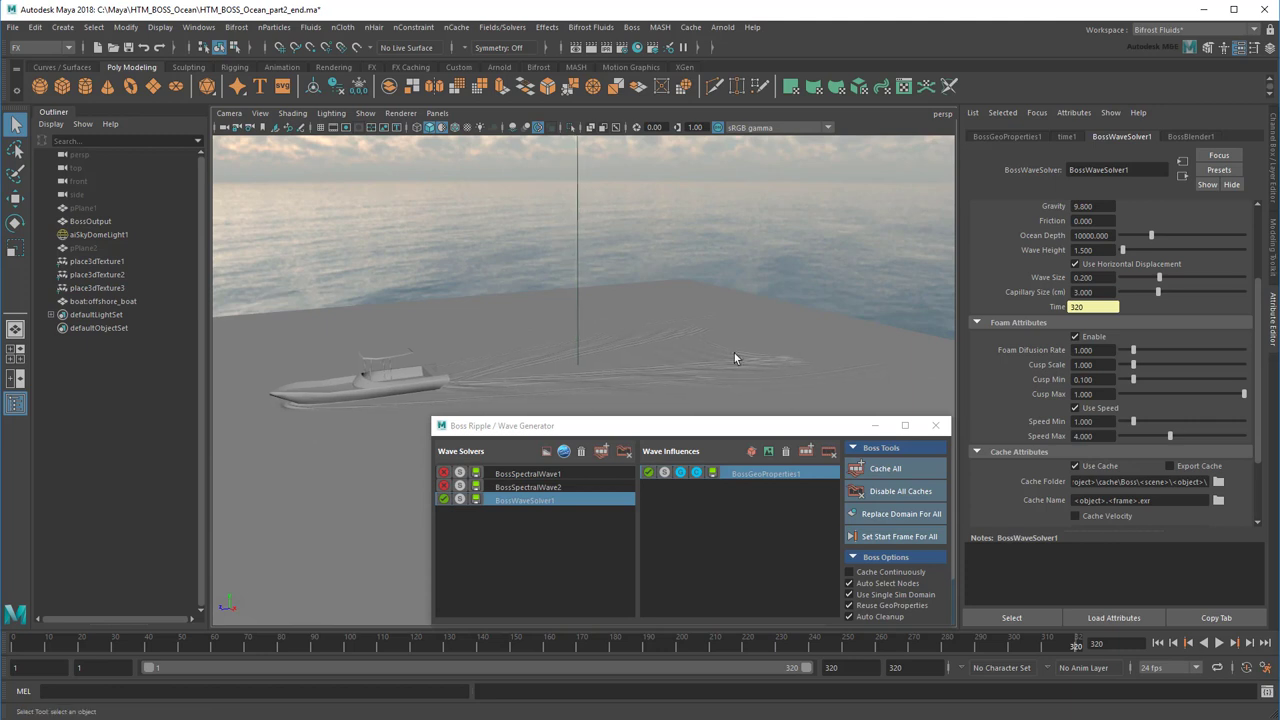
left_click(875, 425)
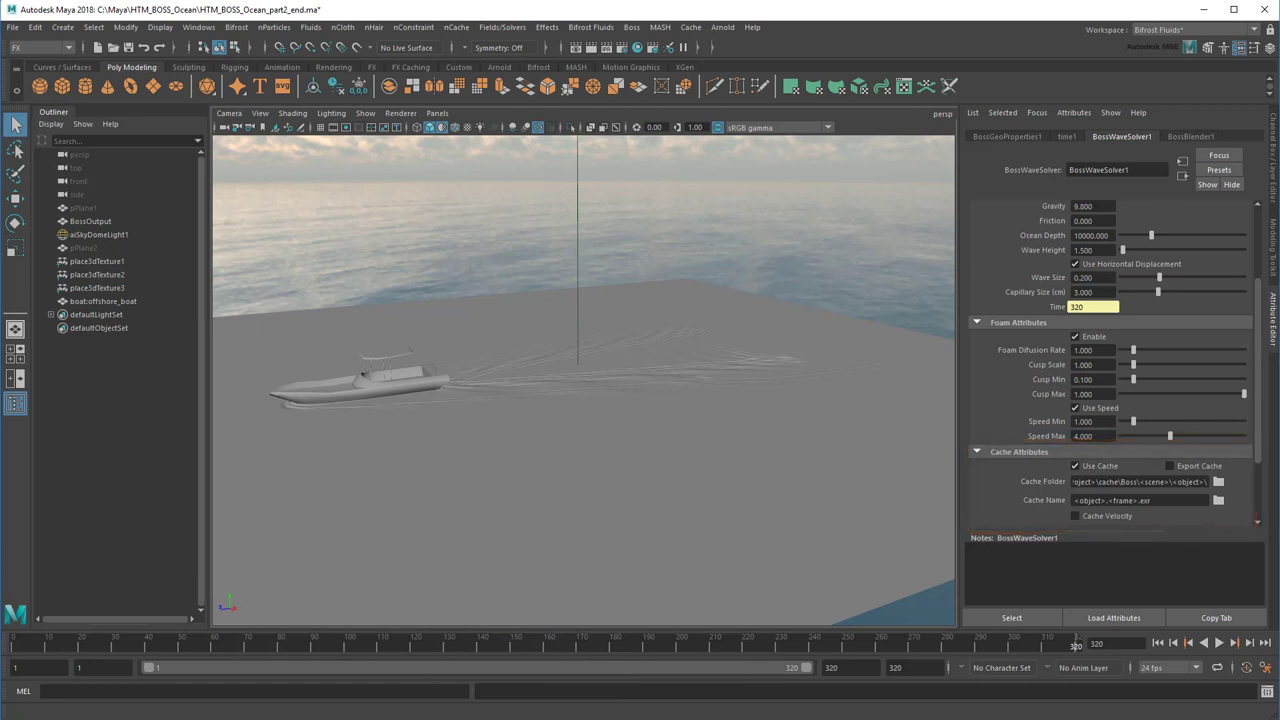
Open the cached BossWaveSolver1 EXR sequence in djv_view to review the wave animation, and close the viewer and minimize the cache folder
left_click(1218, 481)
double_click(535, 303)
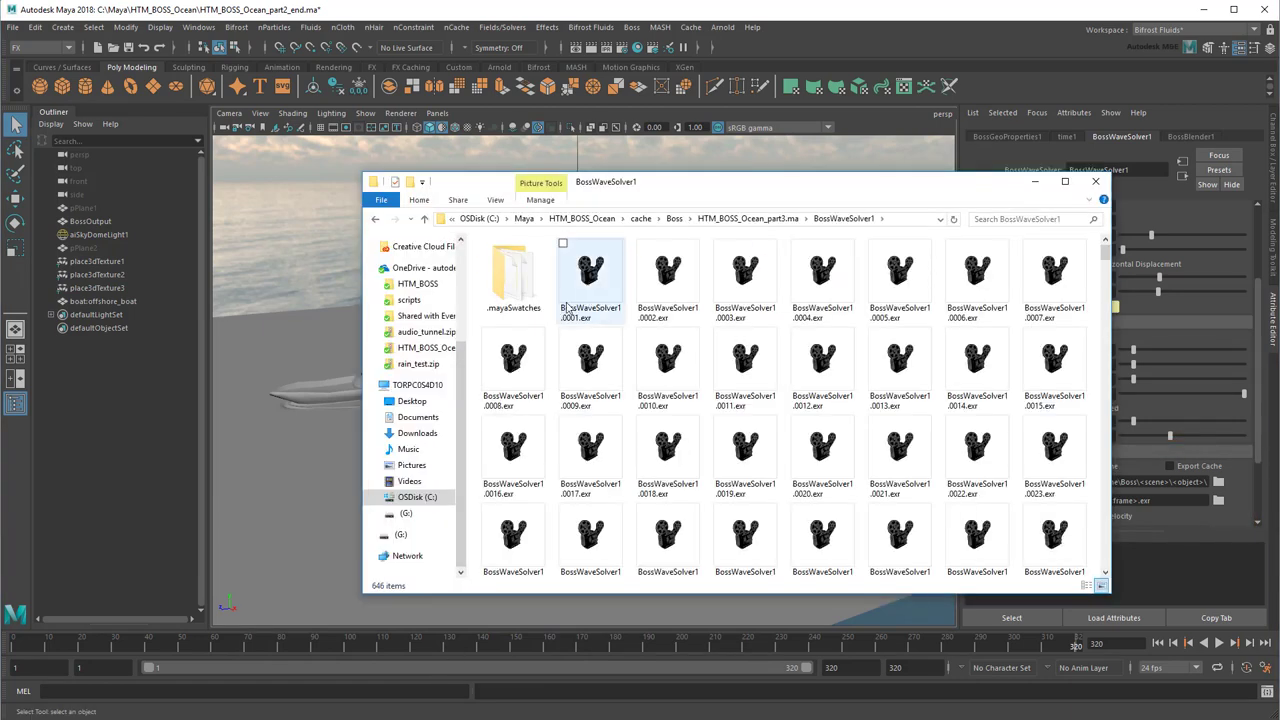
left_click(598, 297)
double_click(598, 297)
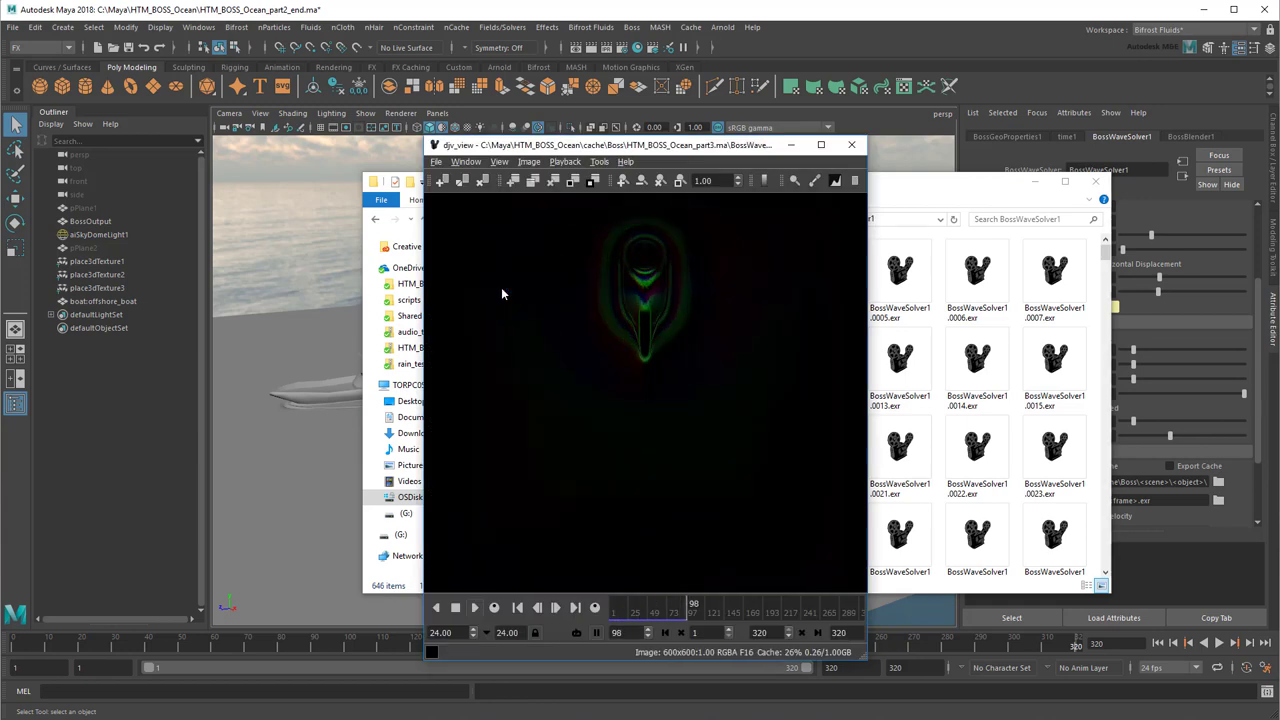
left_click(851, 144)
left_click(1036, 184)
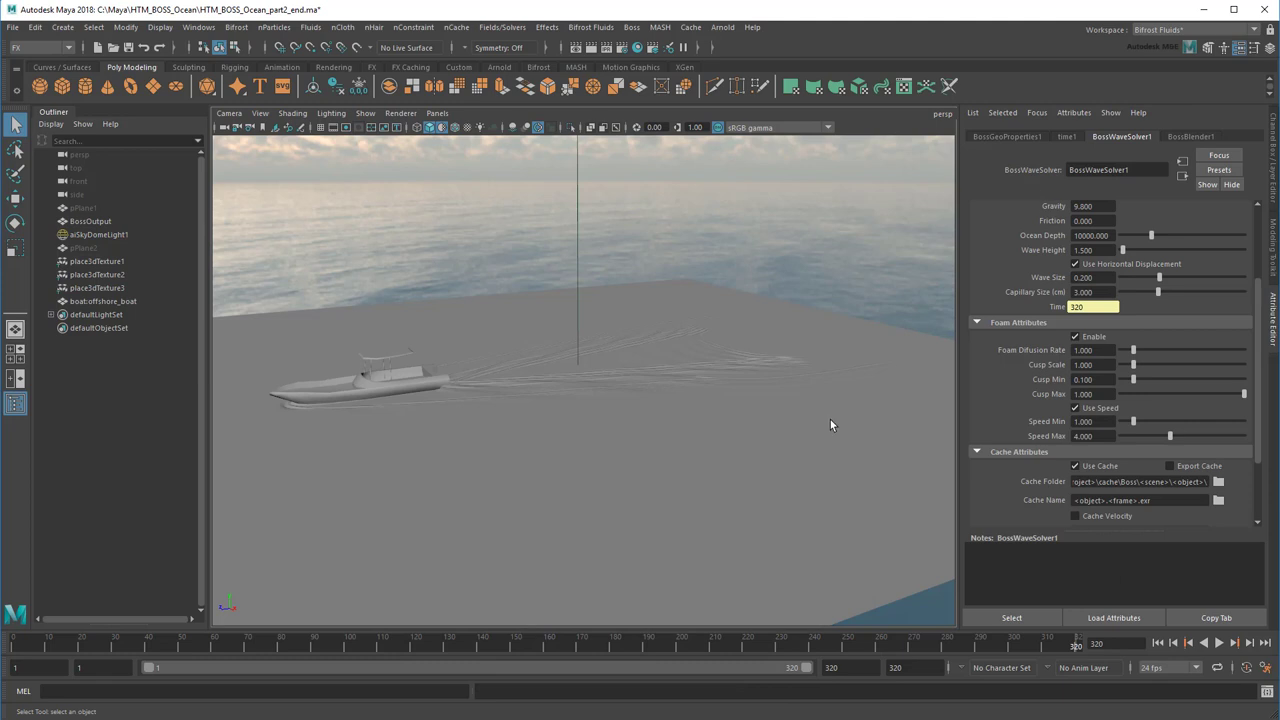
Hide the BossOutput ocean mesh and unhide the pPlane2 render plane
key("ctrl+shift+h")
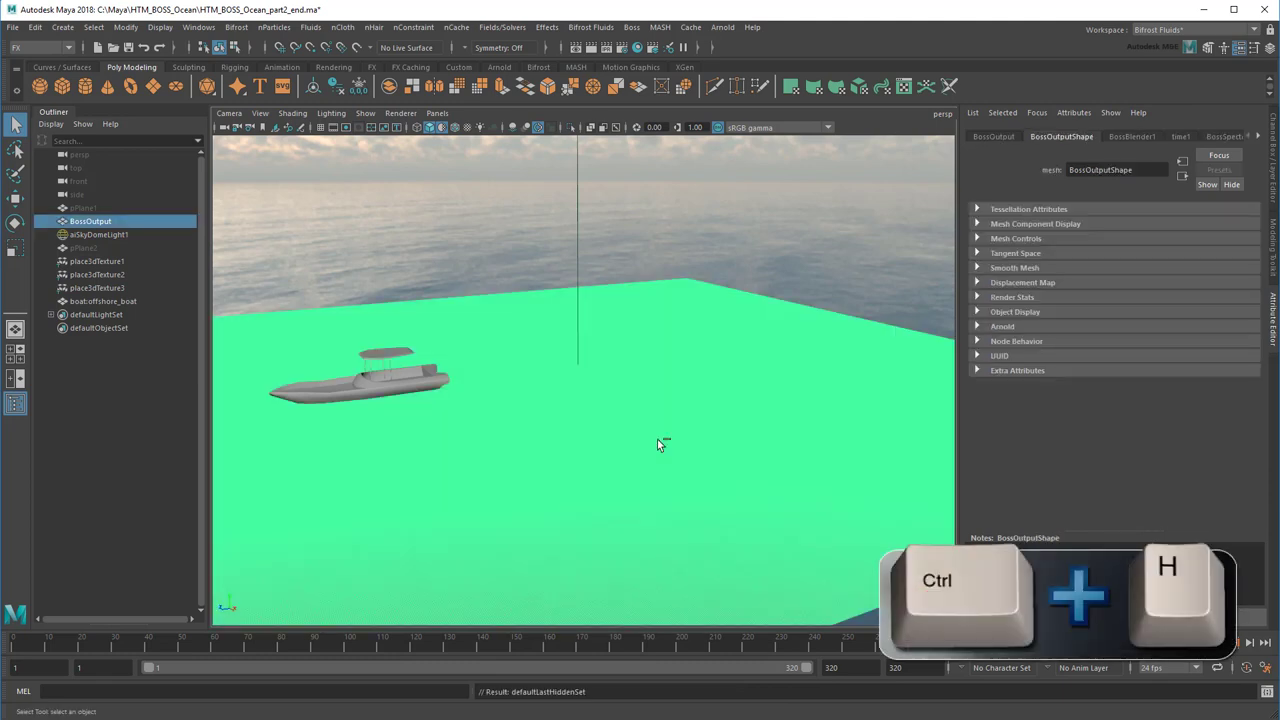
key("ctrl+h")
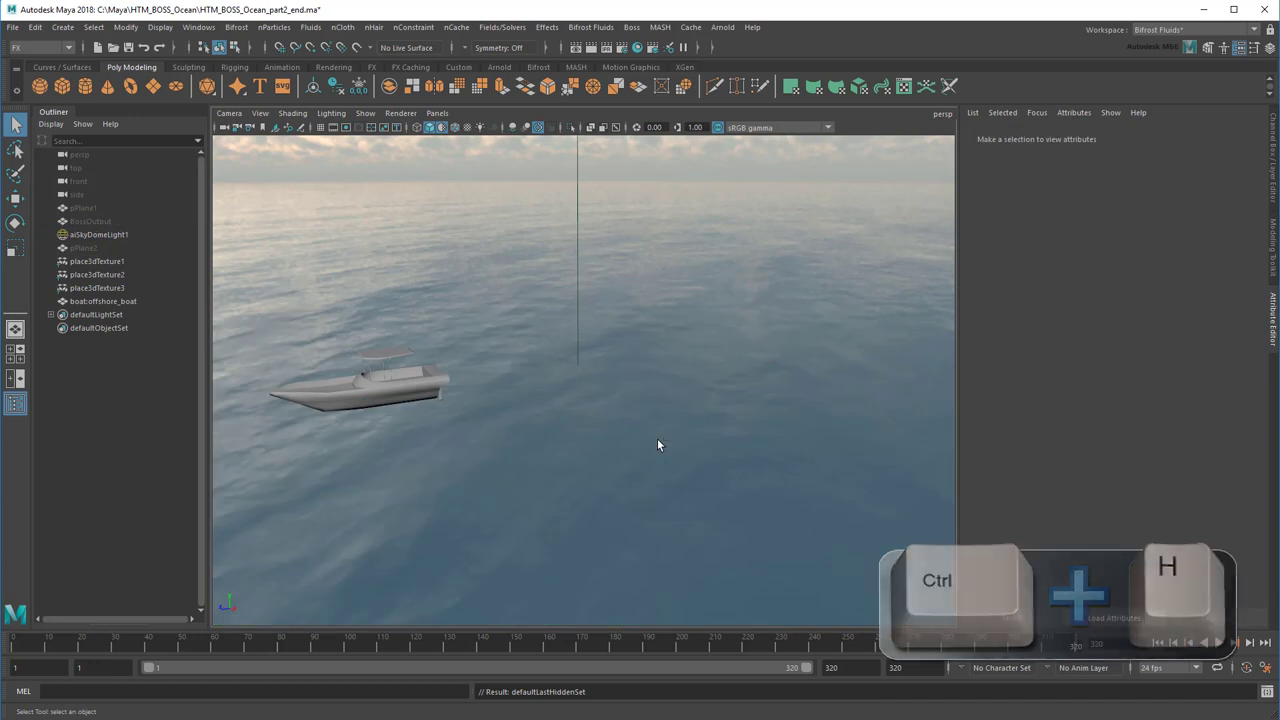
left_click(113, 248)
key("shift+h")
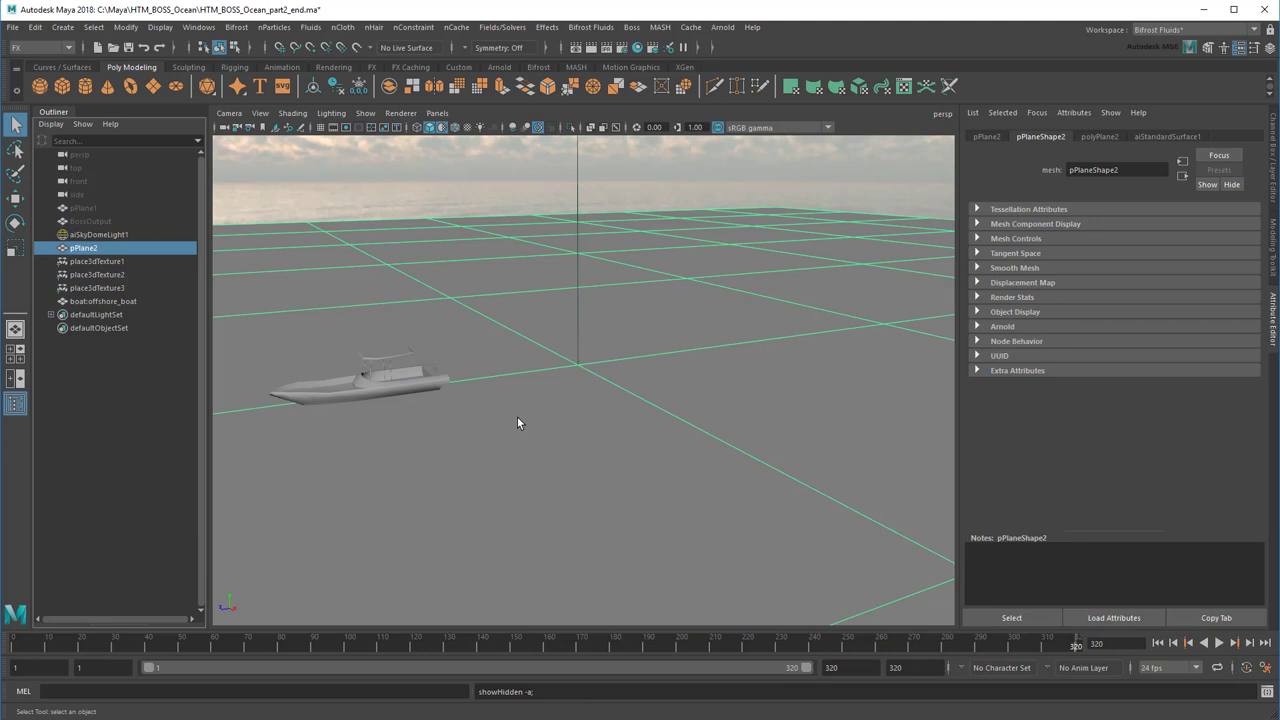
Map a projected File texture to the Bump Mapping of pPlane2's aiStandardSurface1 material
left_click(1148, 137)
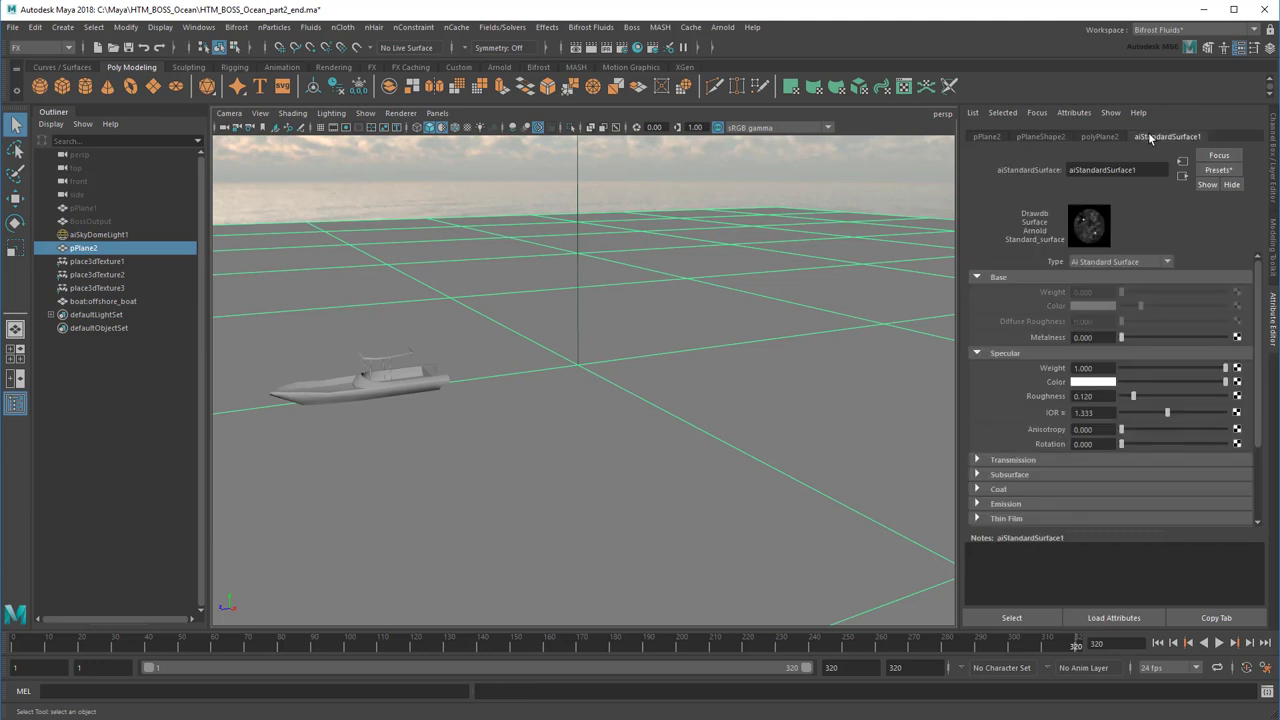
scroll(1032, 346, "down", 3)
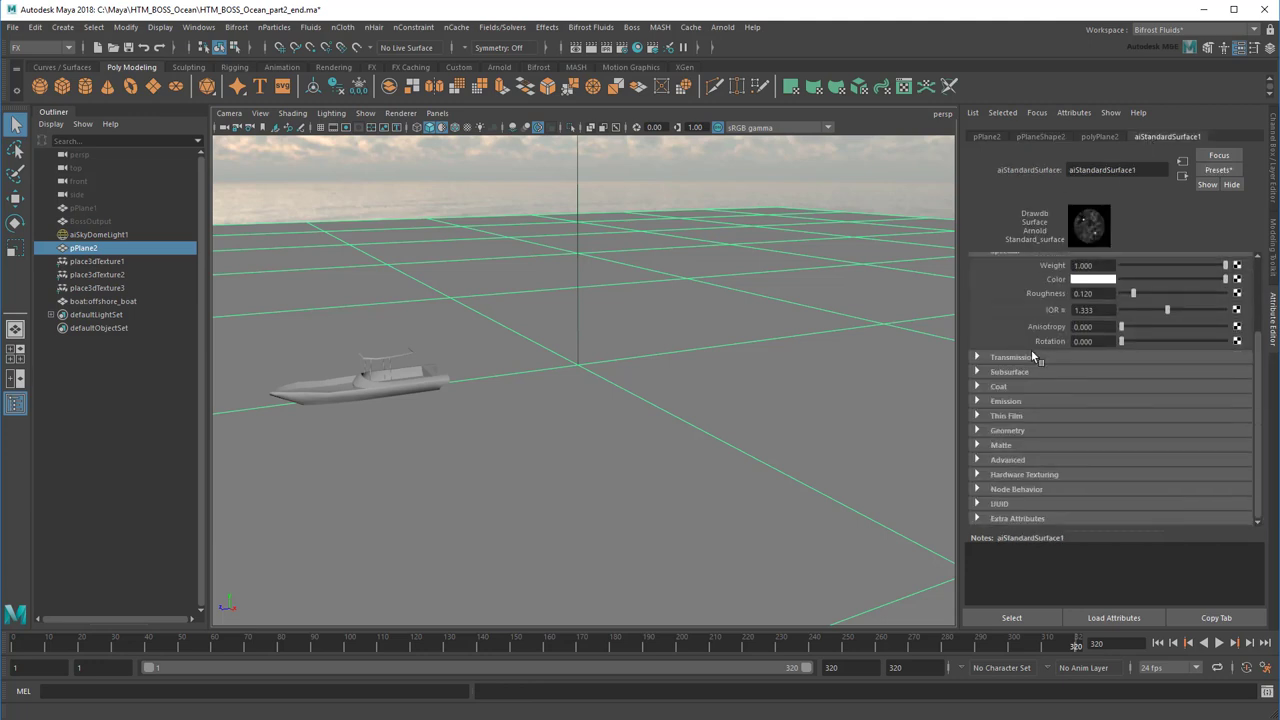
left_click(1010, 431)
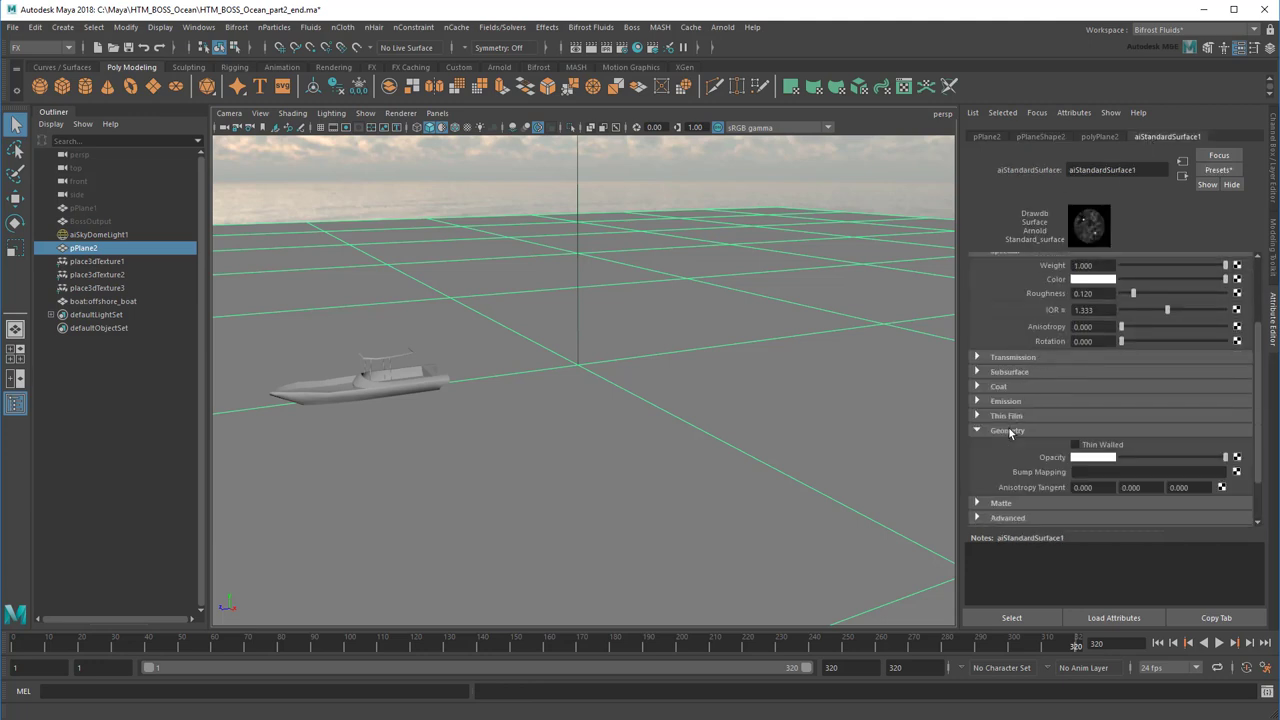
left_click(1236, 473)
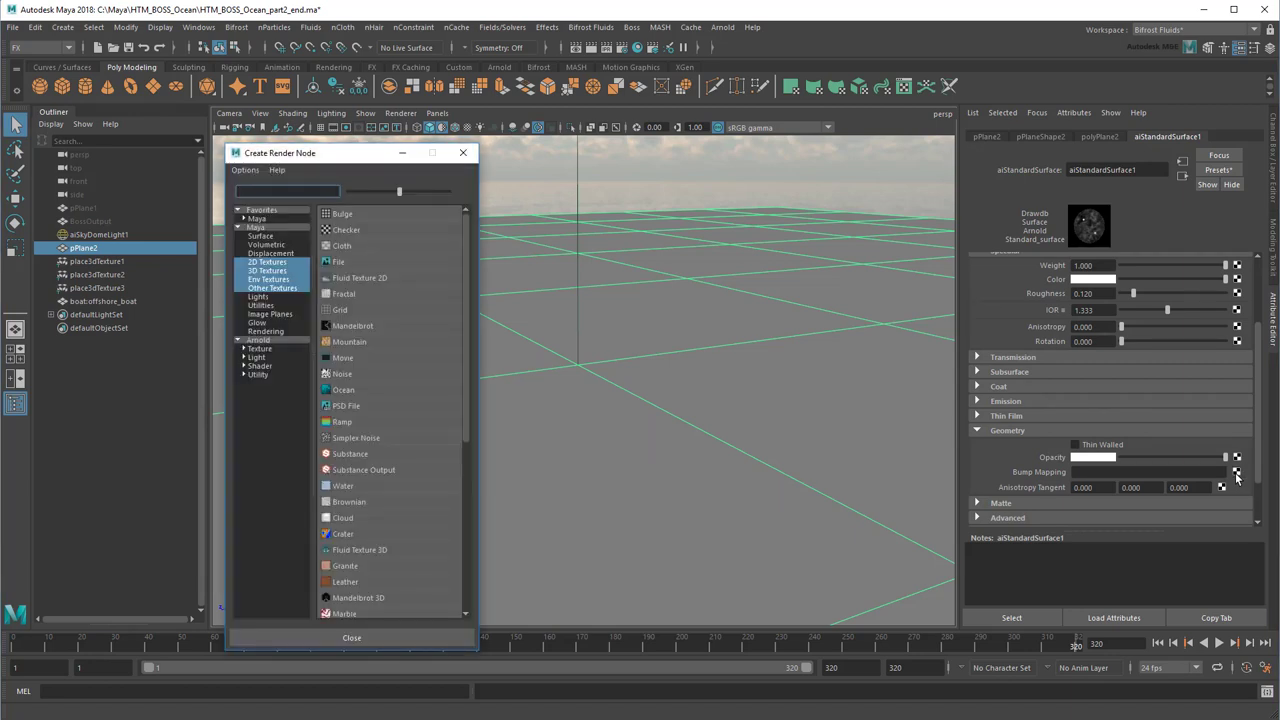
right_click(337, 264)
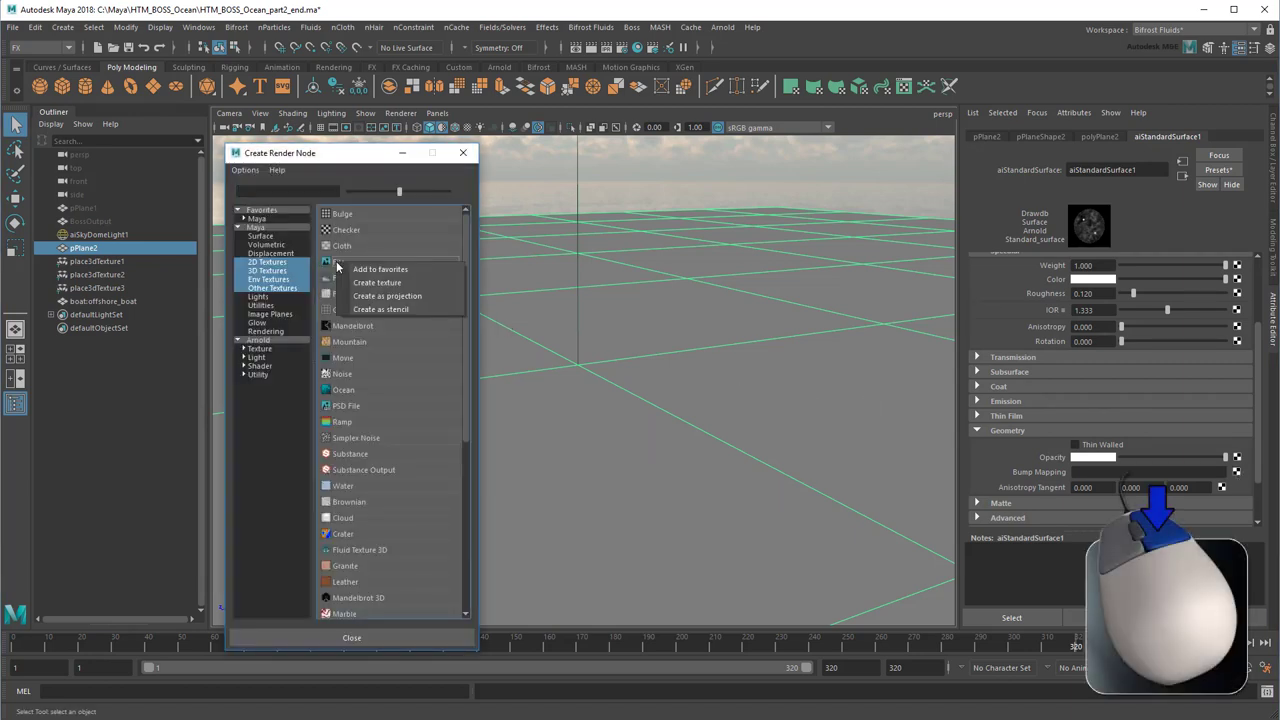
left_click(432, 294)
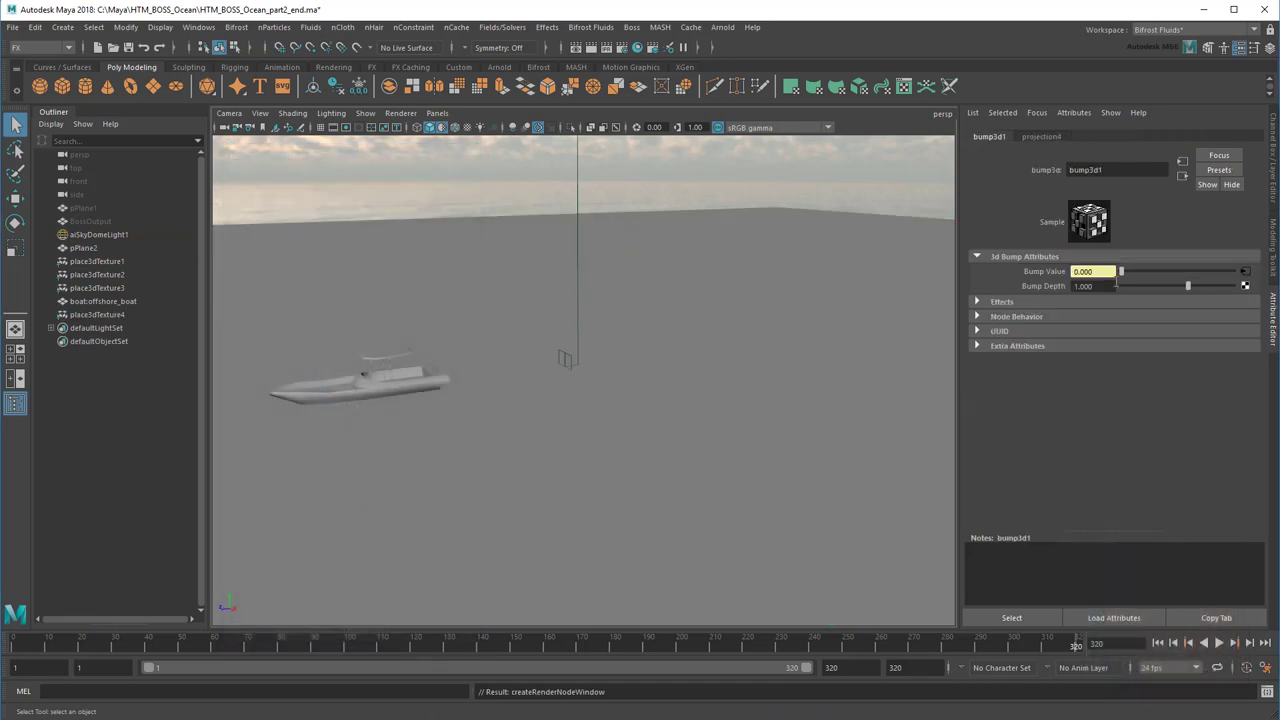
Load BossWaveSolver1.0320.exr from the wave solver cache into the bump's file texture as an image sequence
left_click(1244, 271)
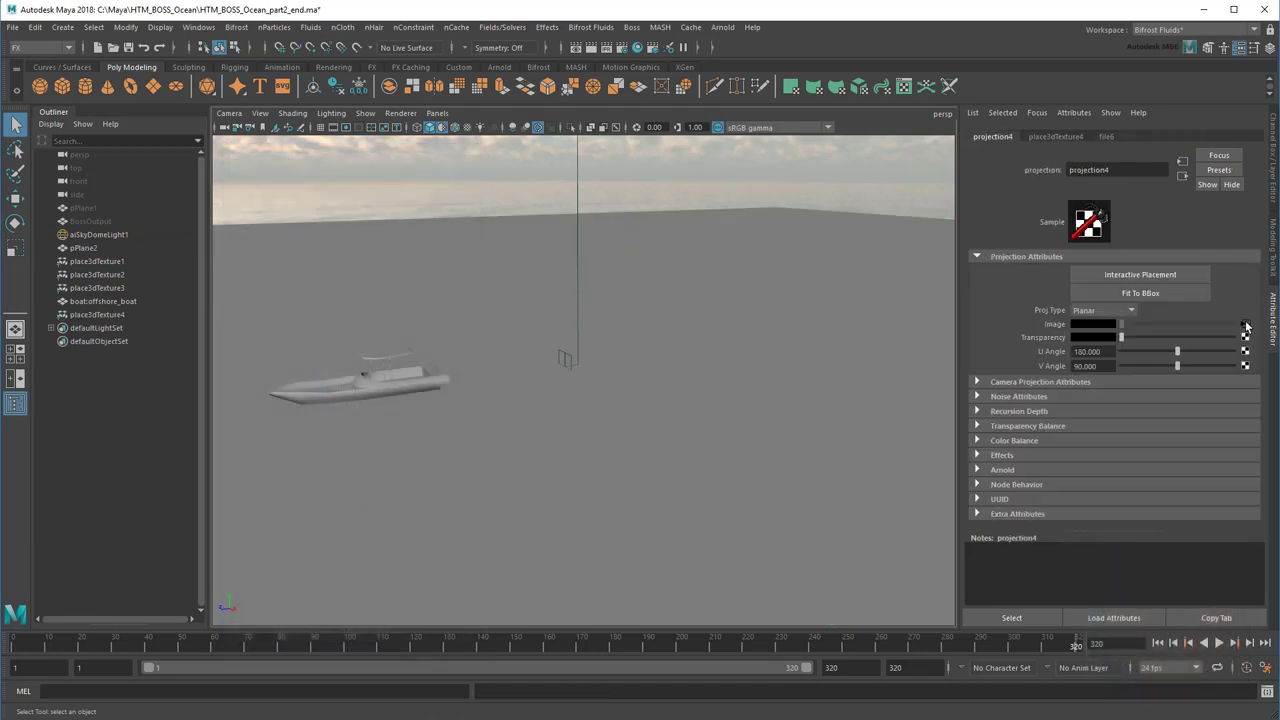
left_click(1245, 324)
left_click(1240, 318)
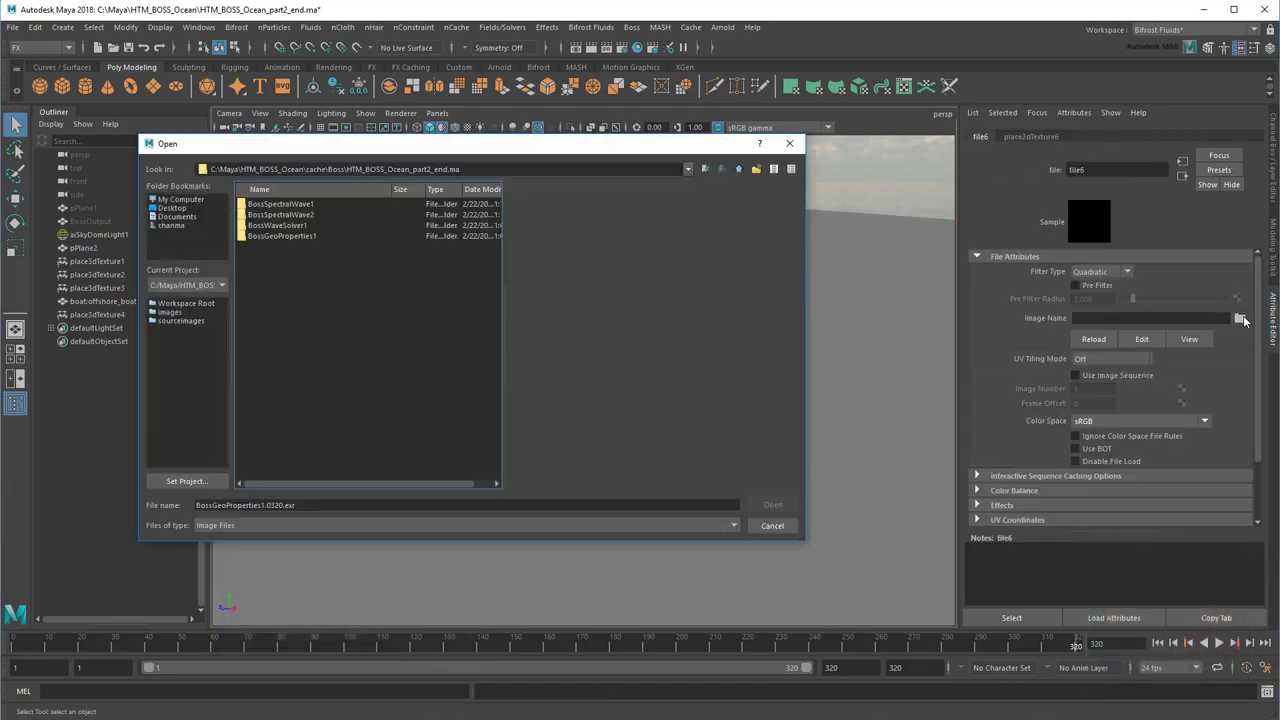
double_click(283, 226)
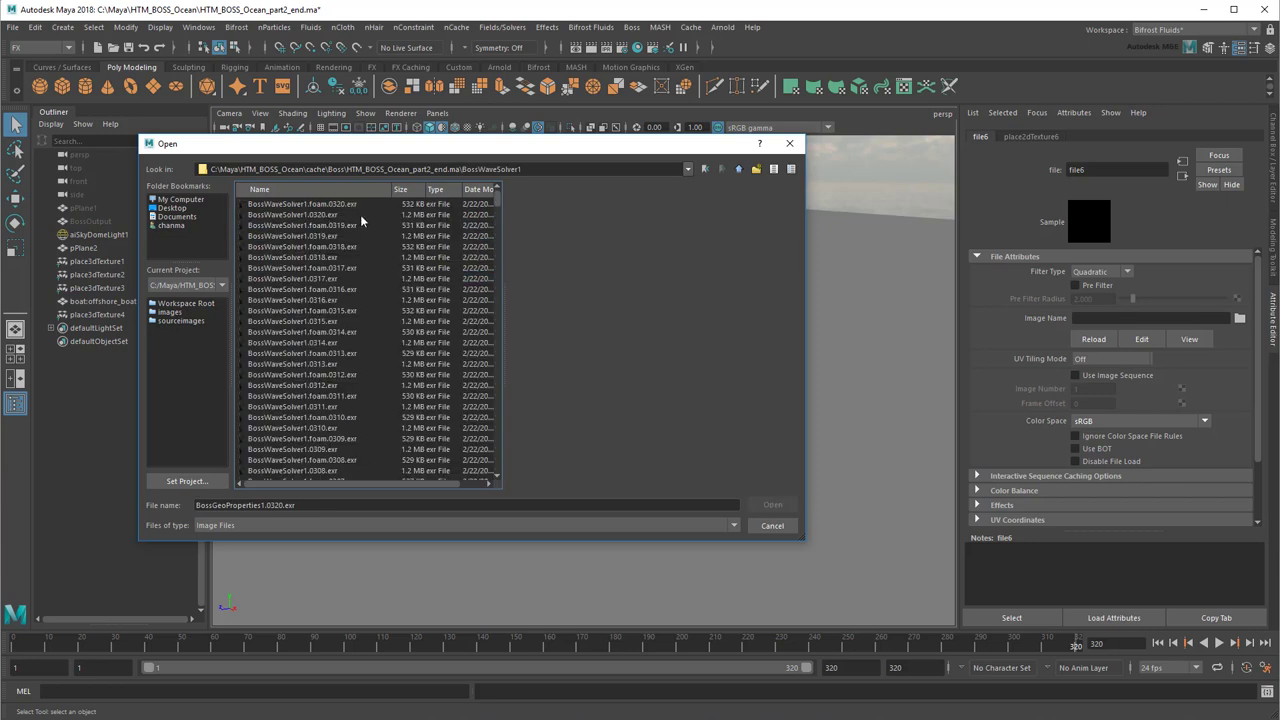
left_click(347, 218)
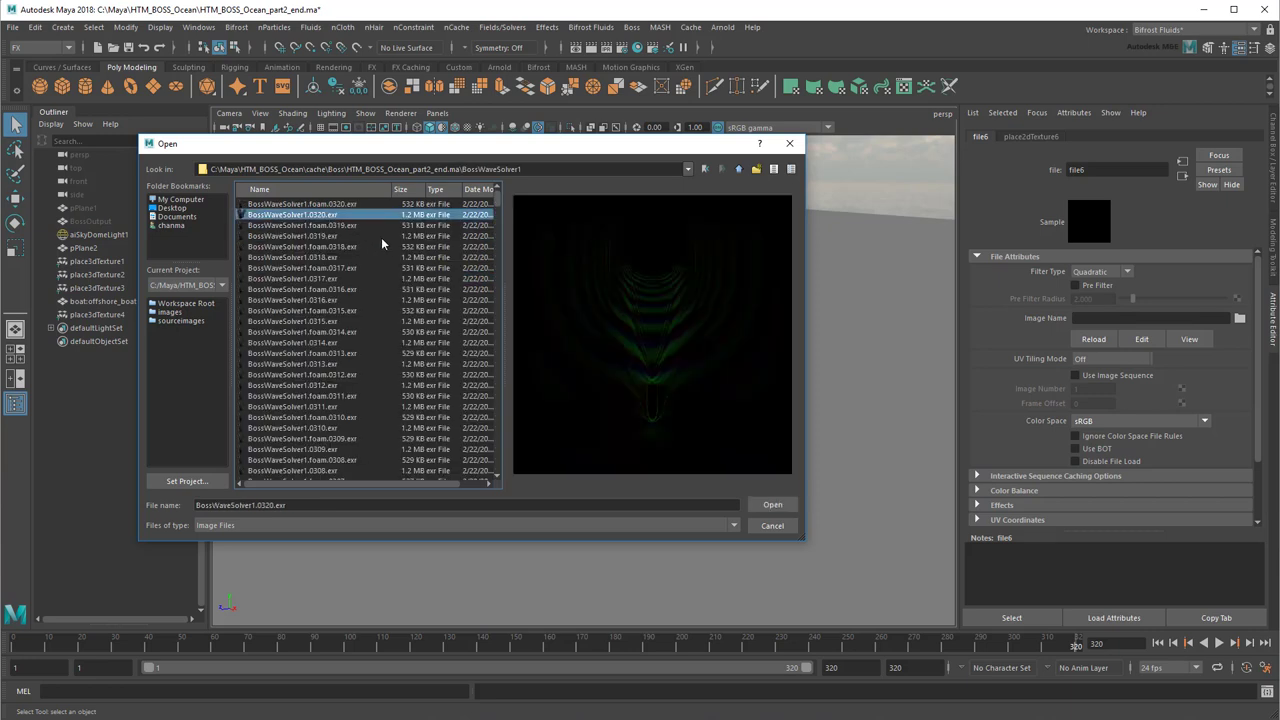
left_click(760, 504)
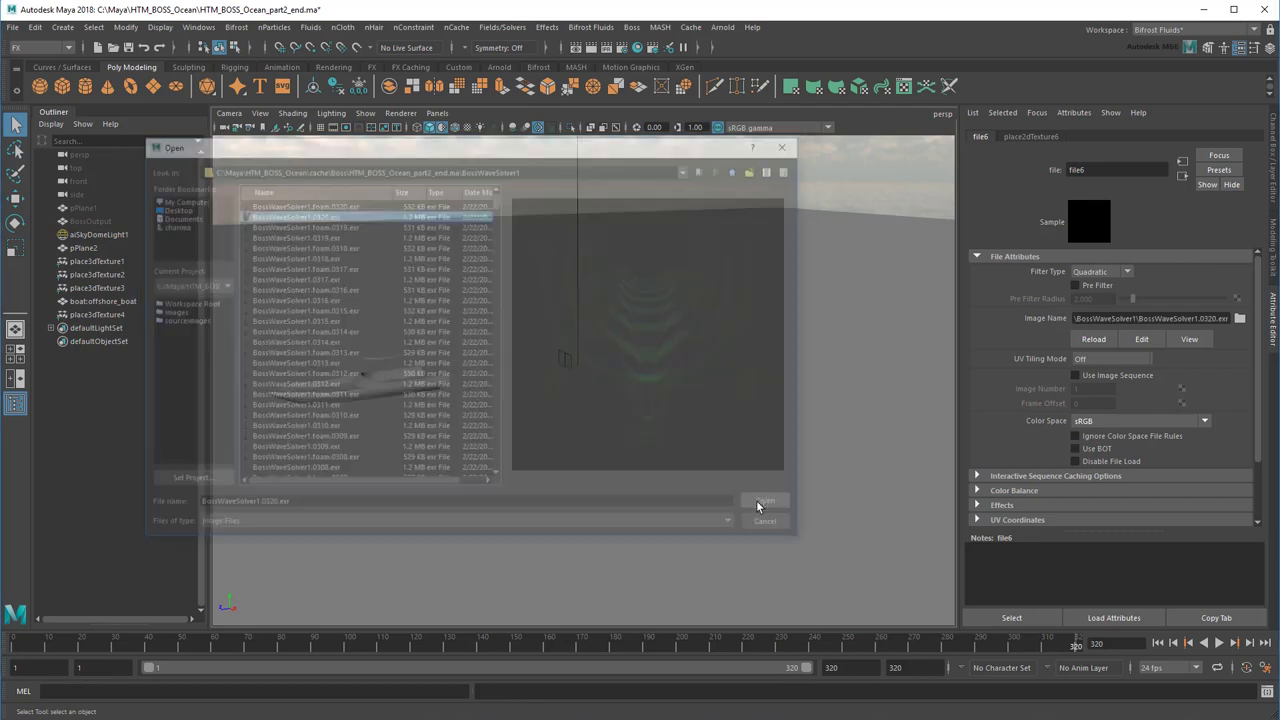
left_click(1075, 375)
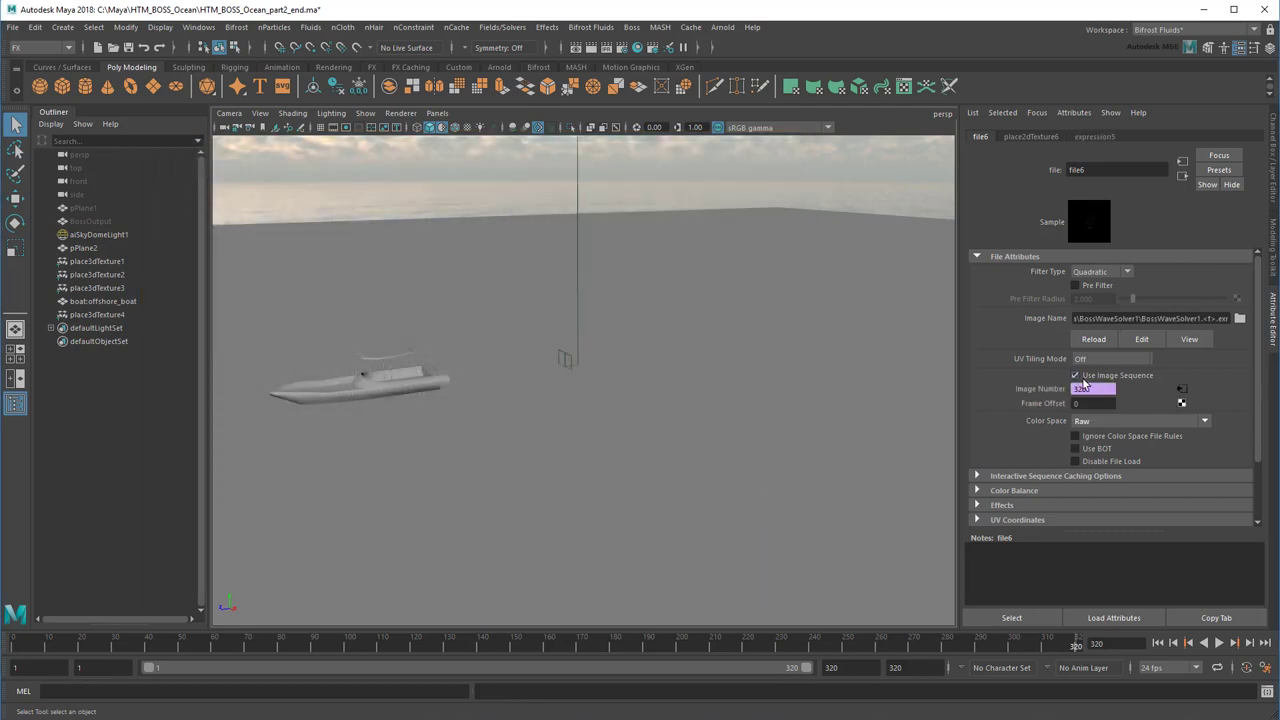
Set the bump projection's 3D placement to Rotate X -90 and Scale 30 on all three axes
left_click(1182, 176)
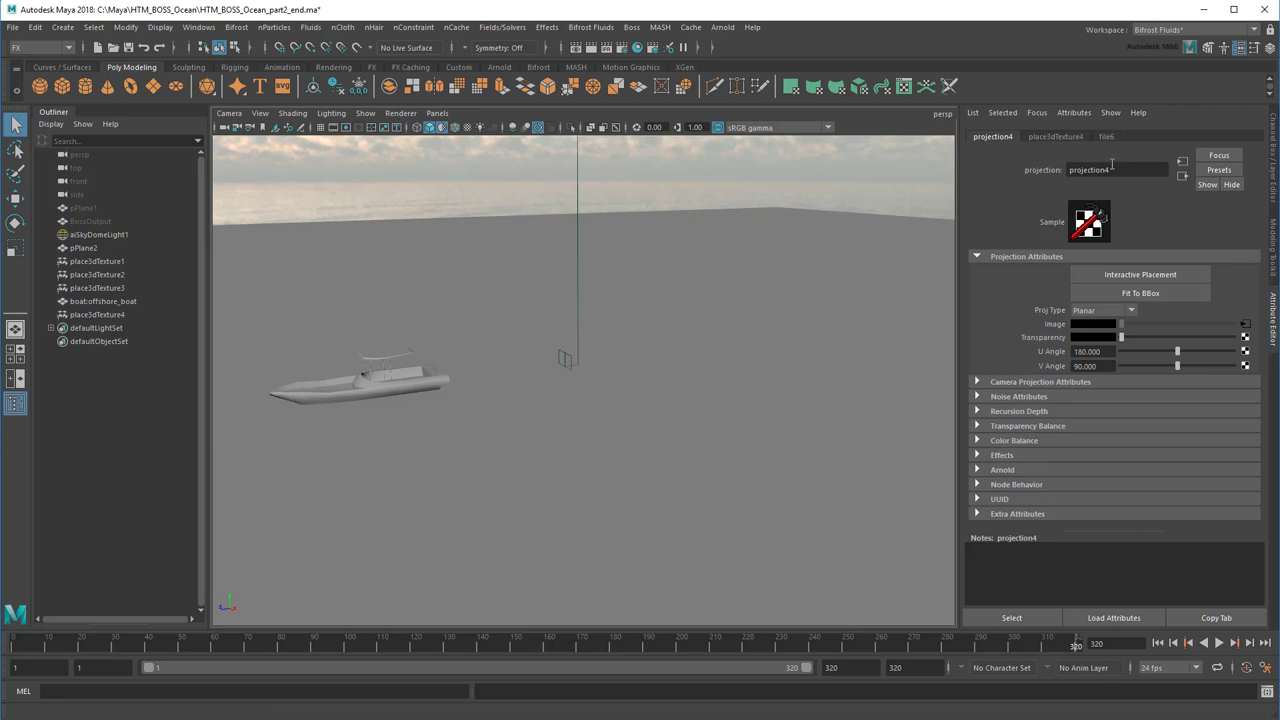
left_click(1058, 137)
left_click(1090, 286)
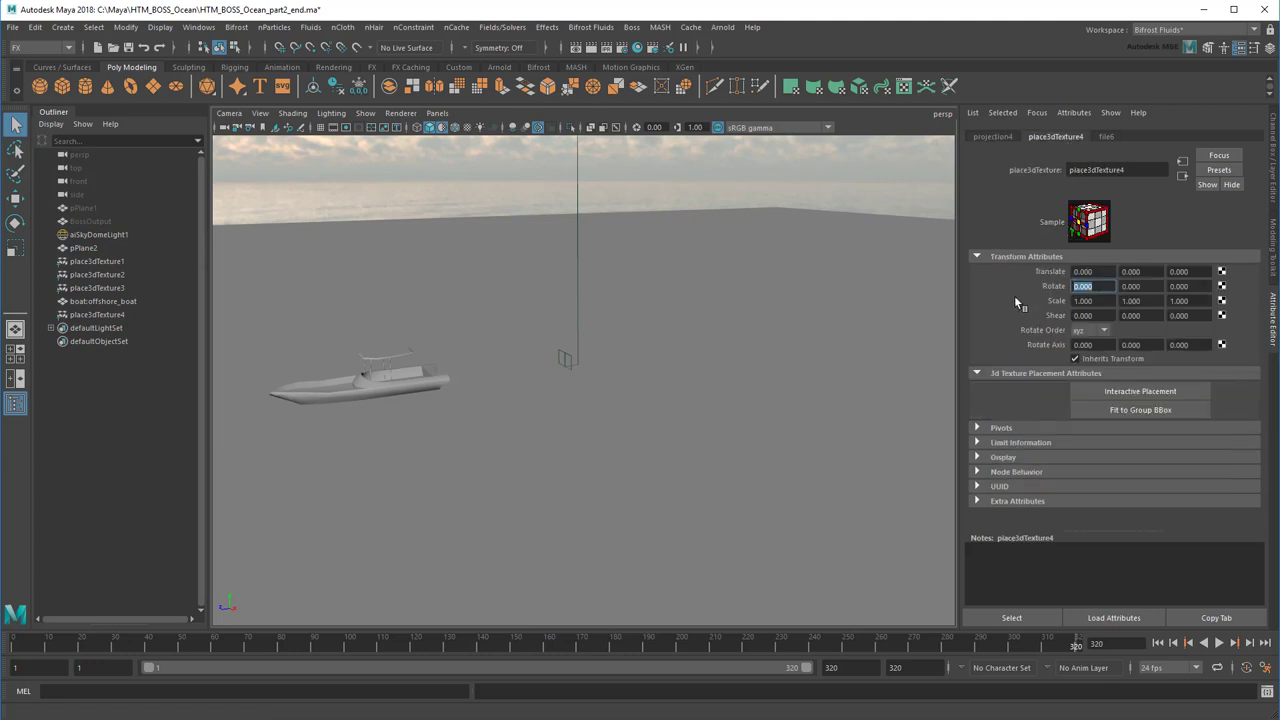
type("-90")
key("Return")
left_click(1074, 301)
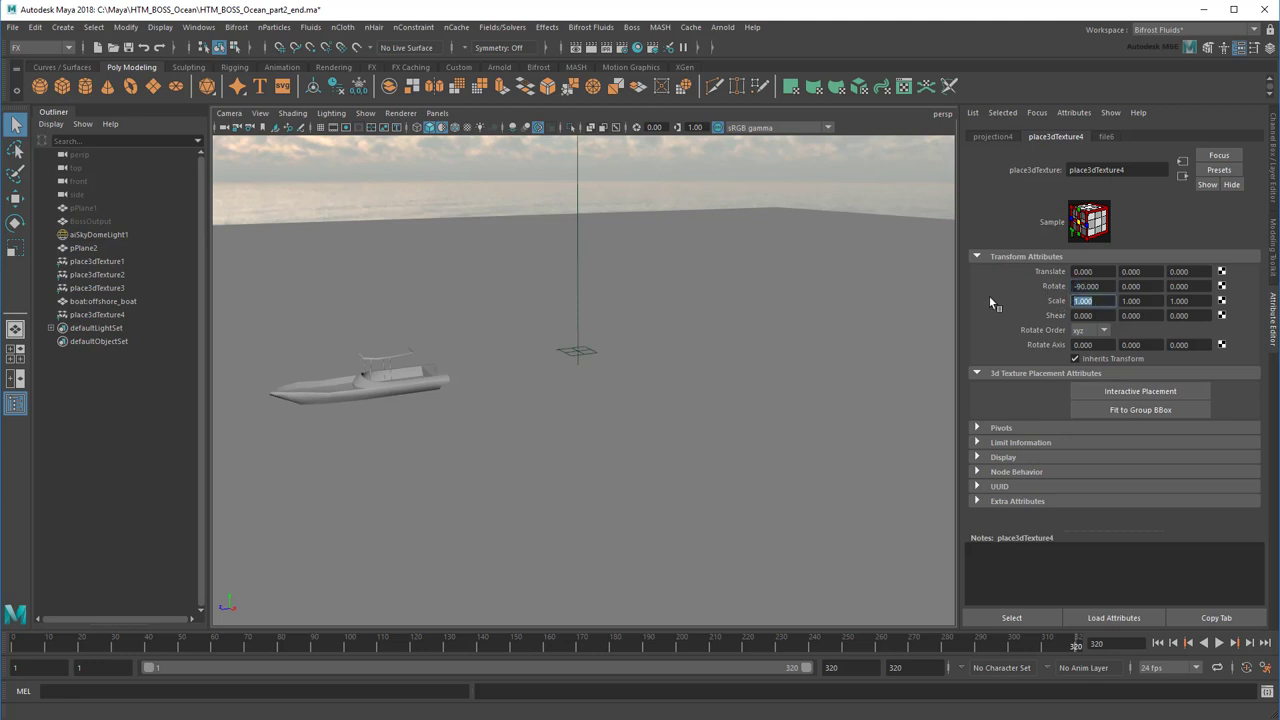
type("30")
key("Tab")
type("30")
key("Tab")
type("30")
key("Return")
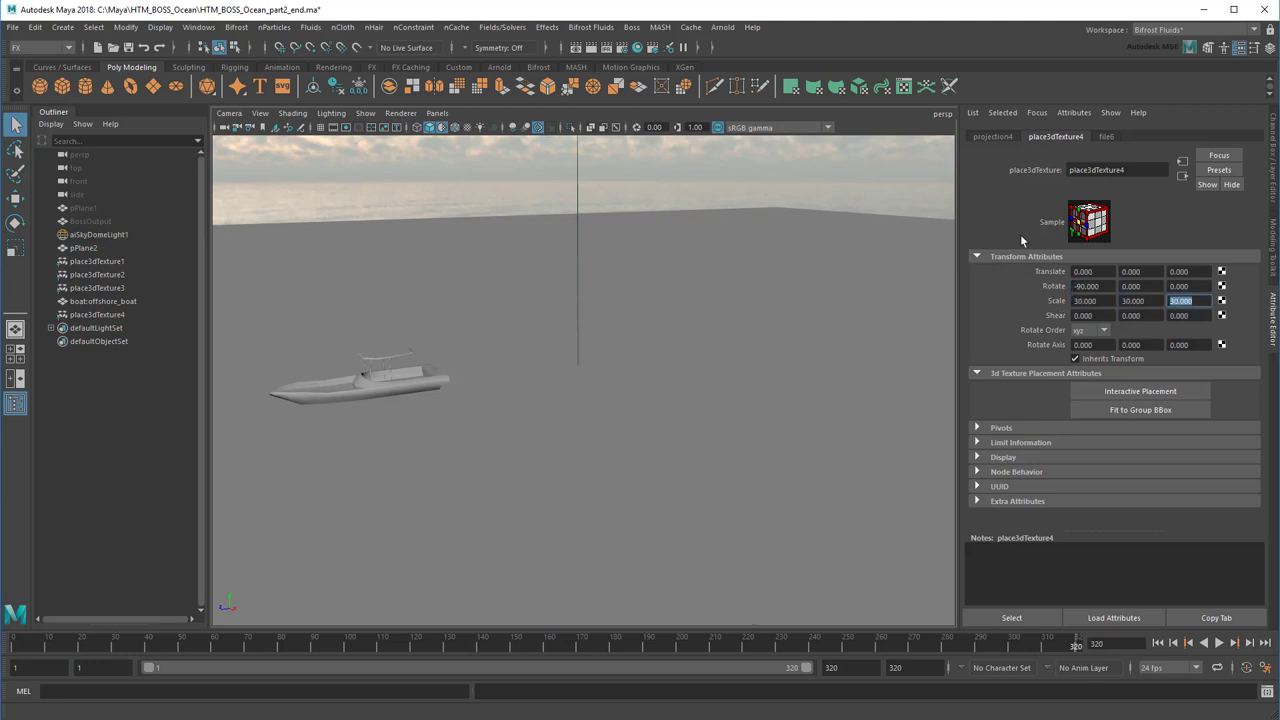
Turn off Wrap U and Wrap V in the bump file texture's 2D placement
left_click(994, 136)
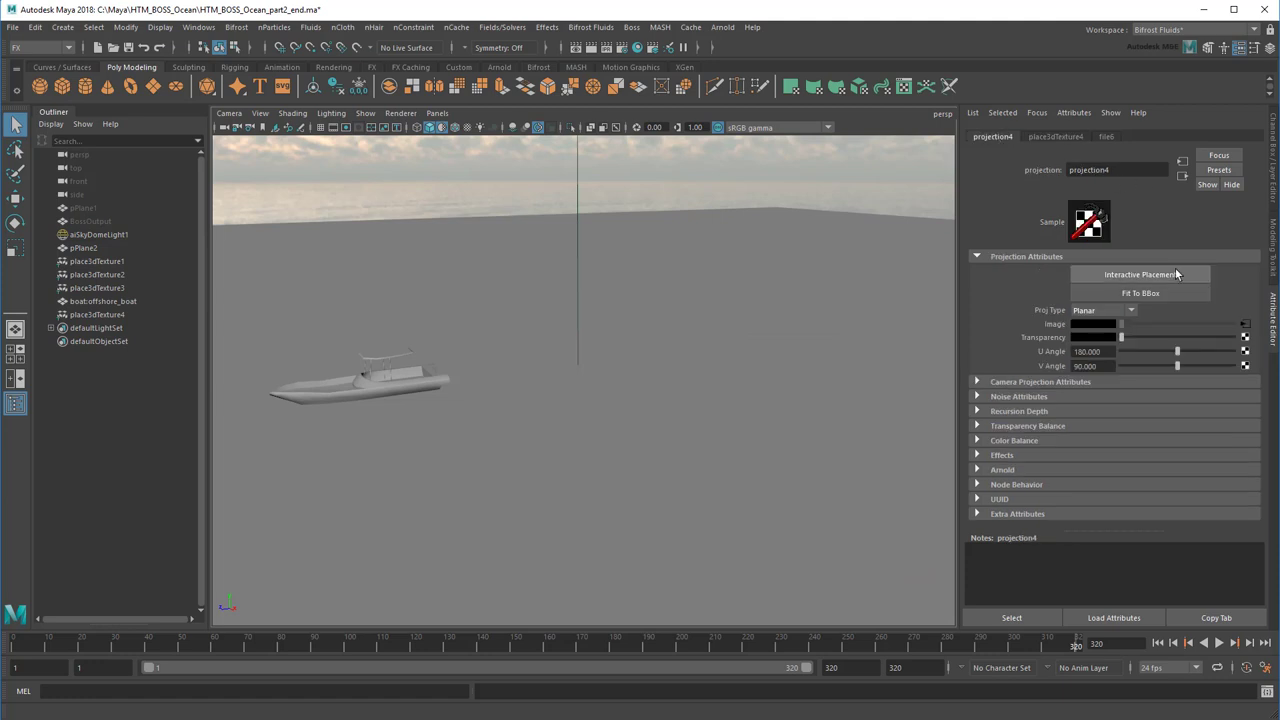
left_click(1246, 325)
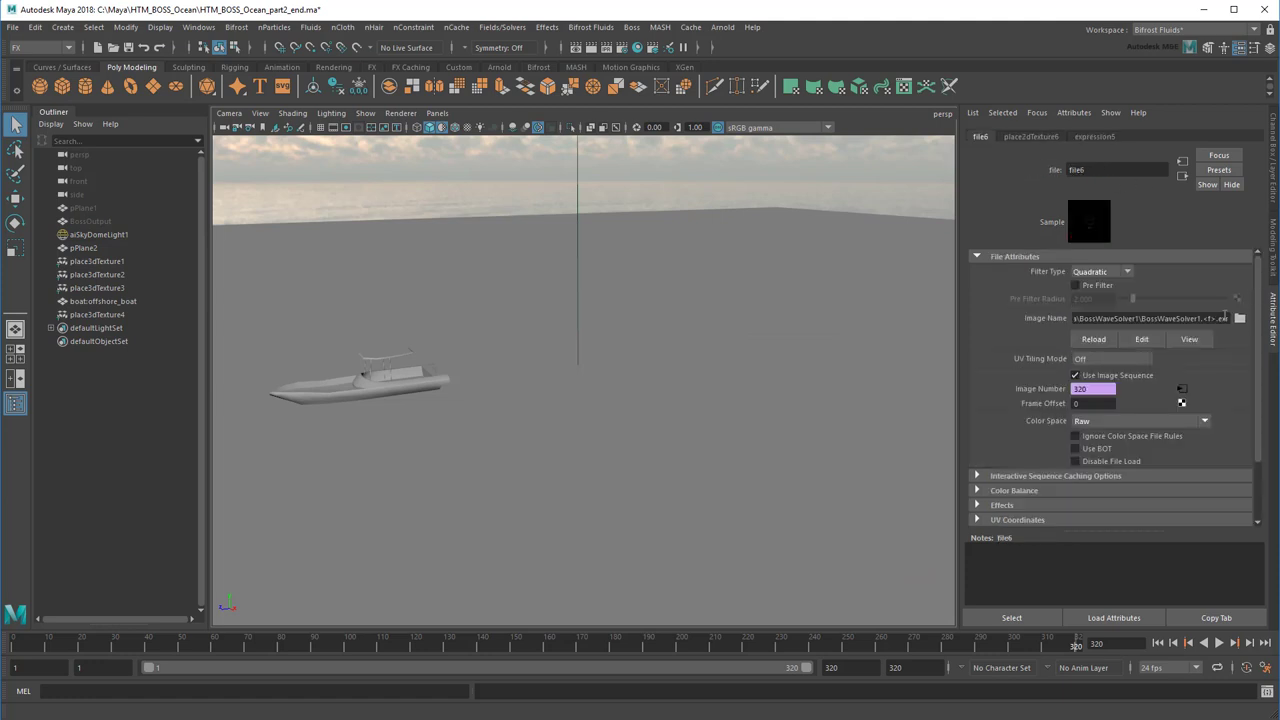
left_click(1050, 136)
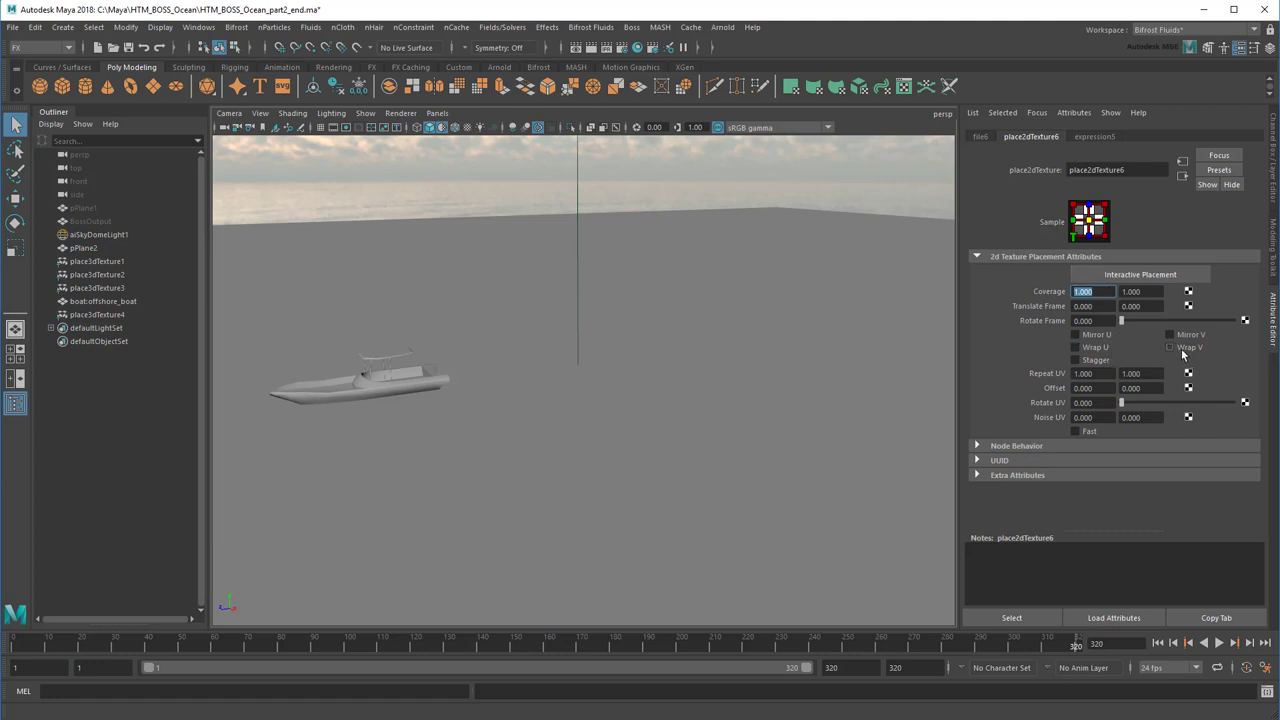
Render the scene in Arnold RenderView and inspect the water behind the boat from a closer angle
left_click(722, 27)
left_click(738, 51)
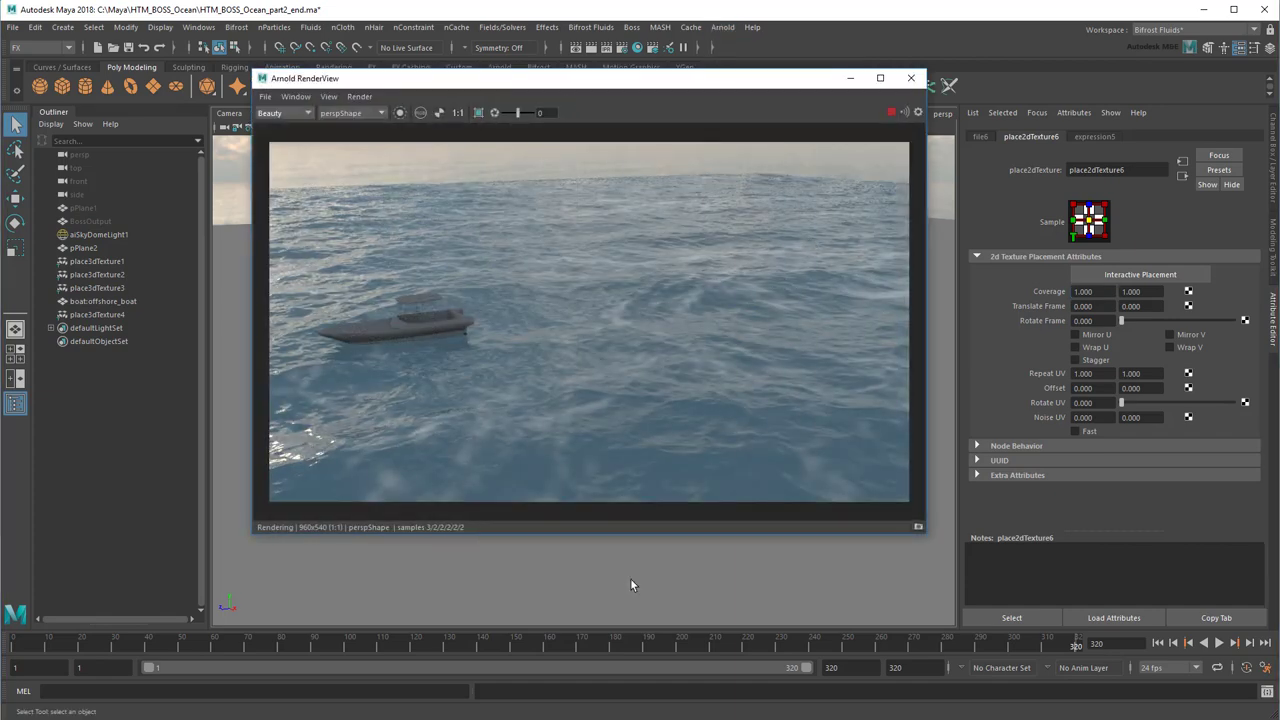
left_click_drag(548, 572, 510, 567, "alt")
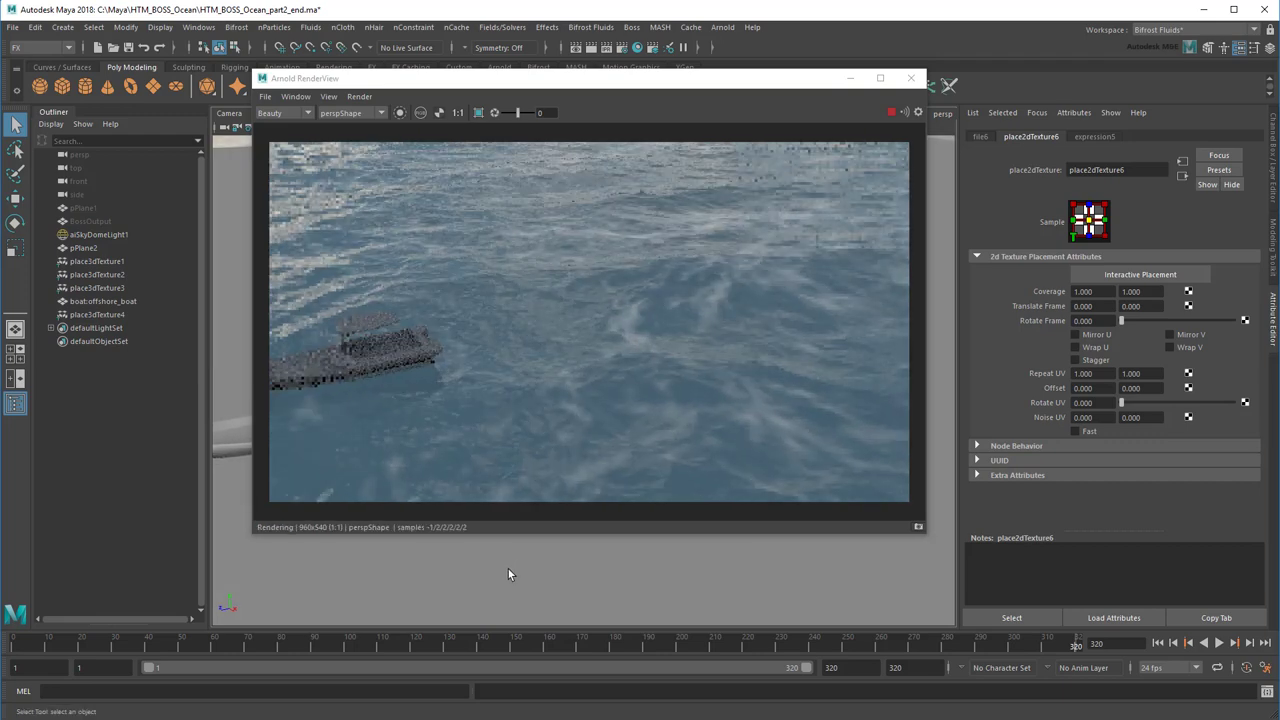
left_click_drag(701, 91, 686, 181)
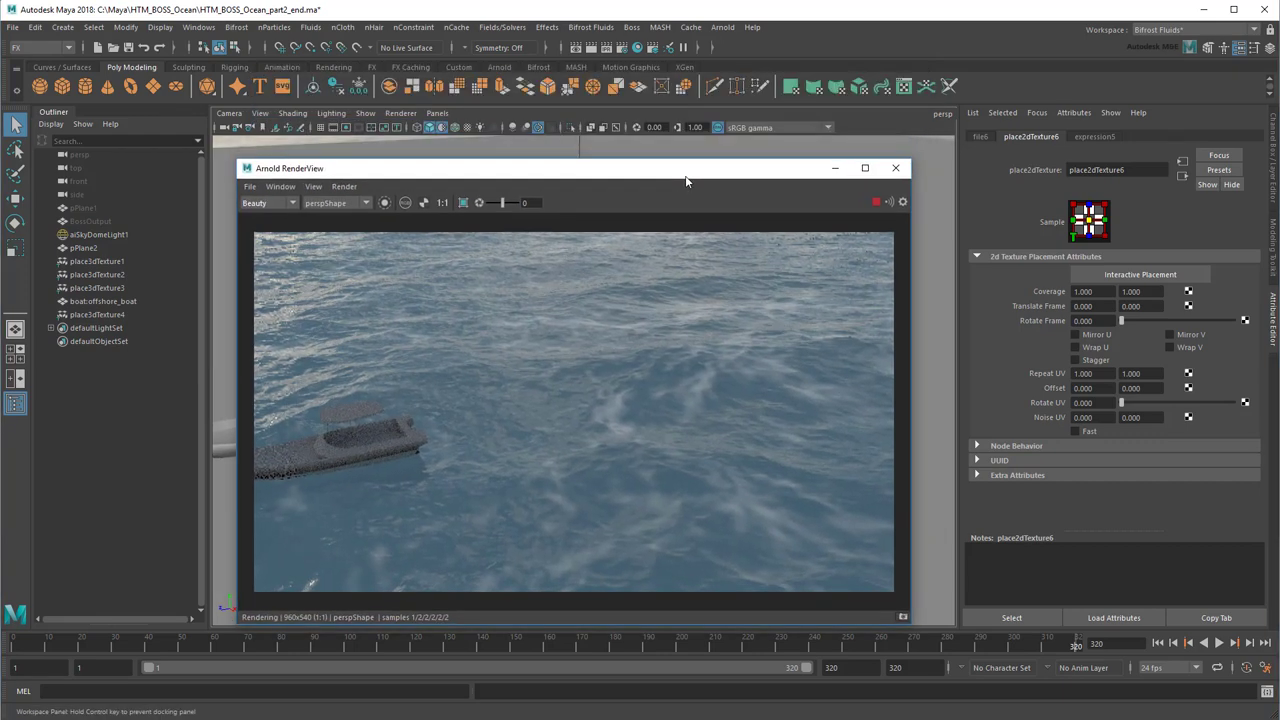
Set the Bump Depth of the ocean plane's 3D bump to 10
left_click(920, 324)
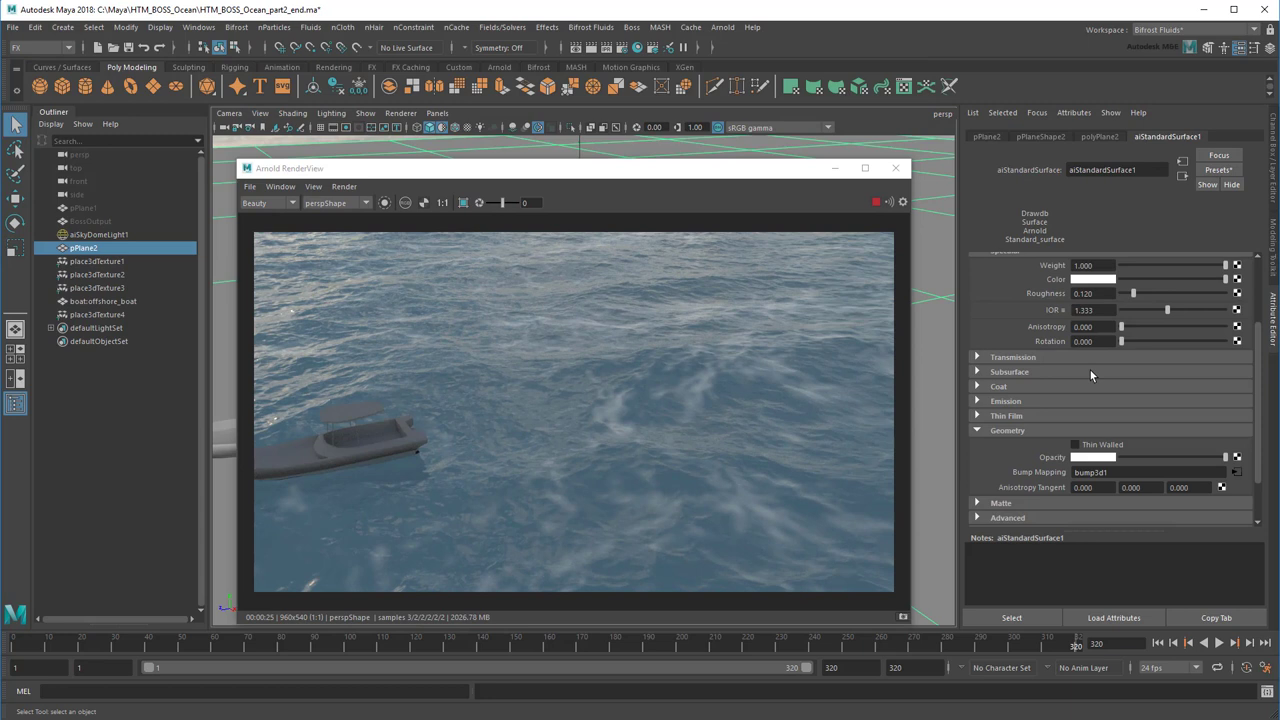
left_click(1236, 473)
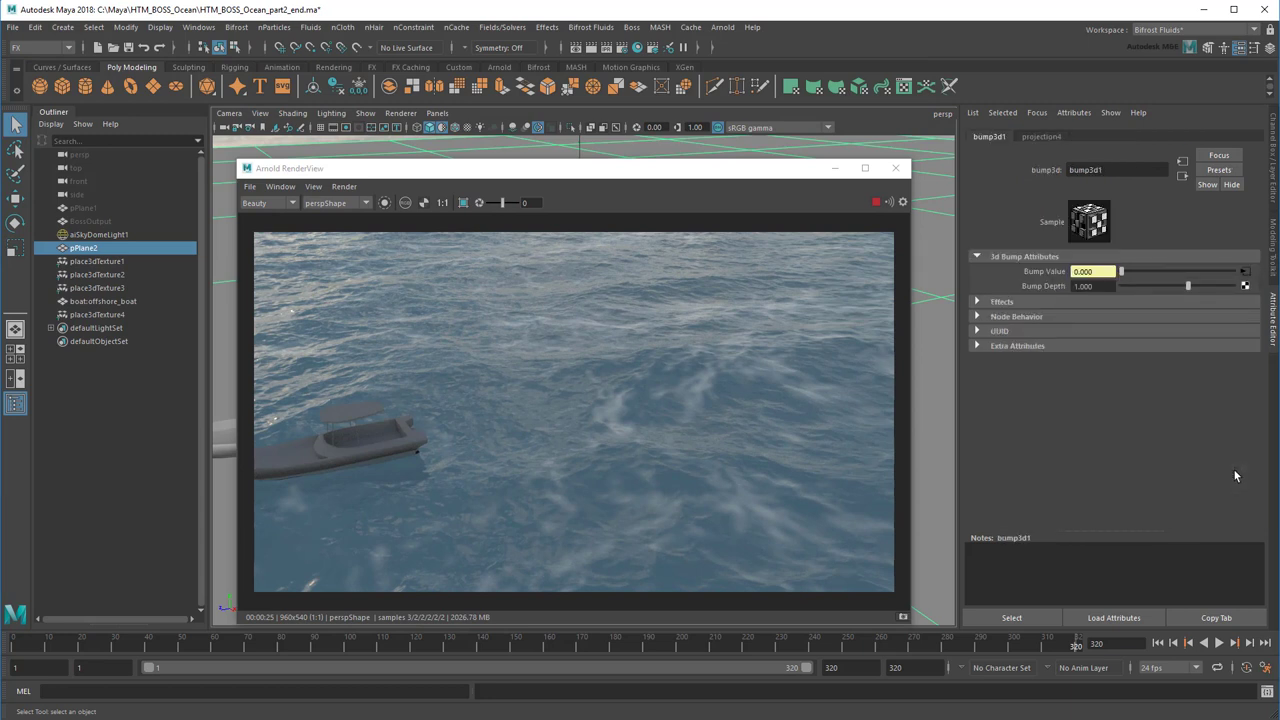
left_click(1090, 286)
type("10")
key("Return")
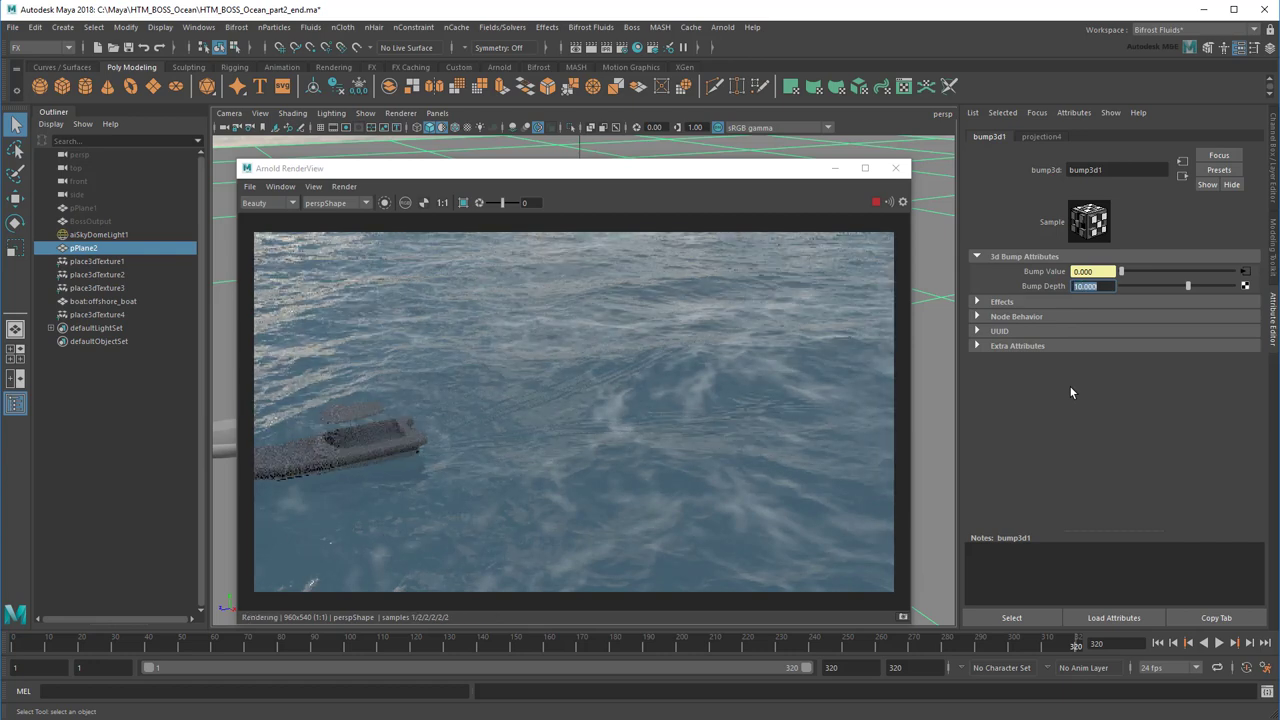
Examine the rendered wake around the boat from behind, above and the bow with the stronger bump
left_click_drag(930, 404, 658, 348, "alt")
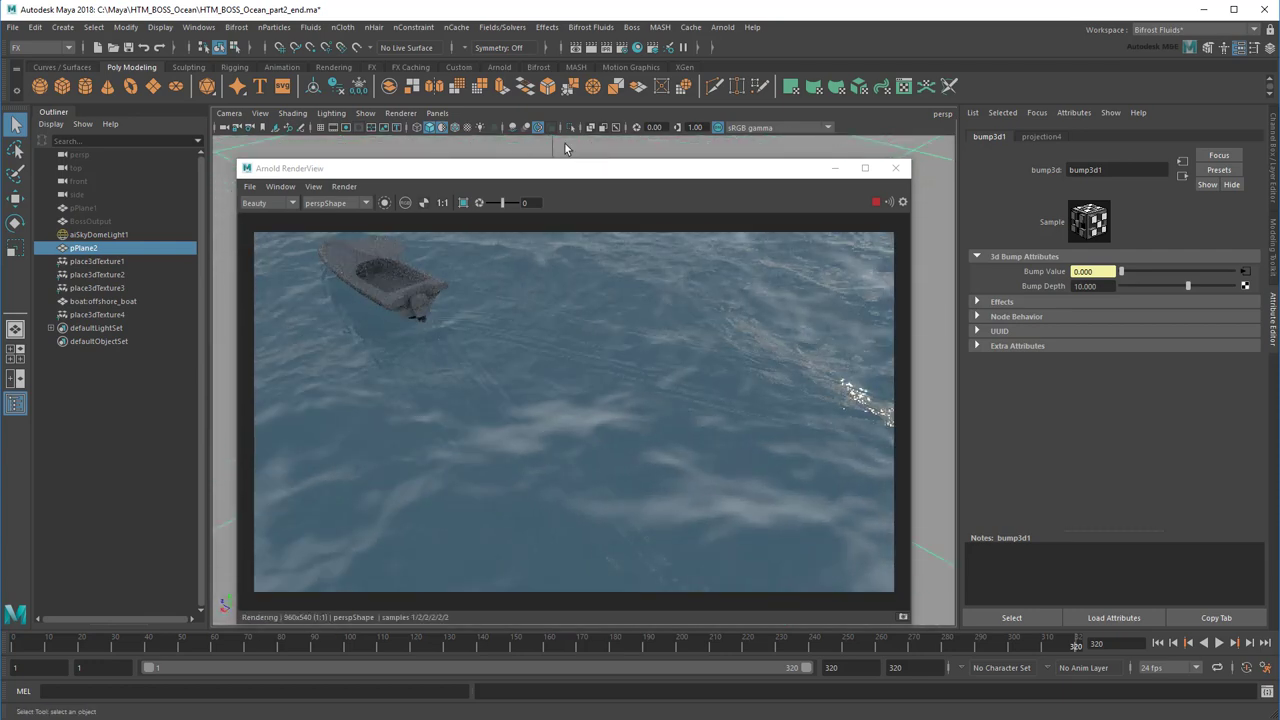
left_click_drag(564, 142, 690, 140, "alt")
right_click_drag(690, 140, 743, 146, "alt")
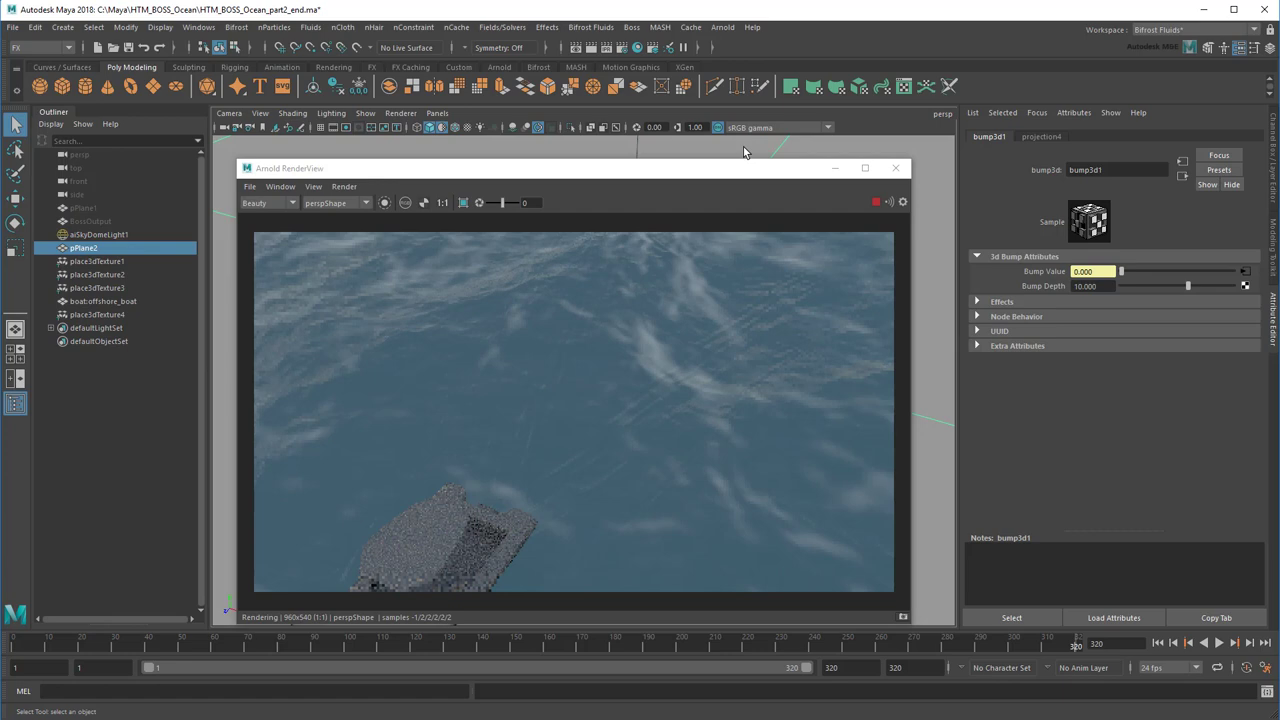
left_click_drag(922, 432, 957, 429, "alt")
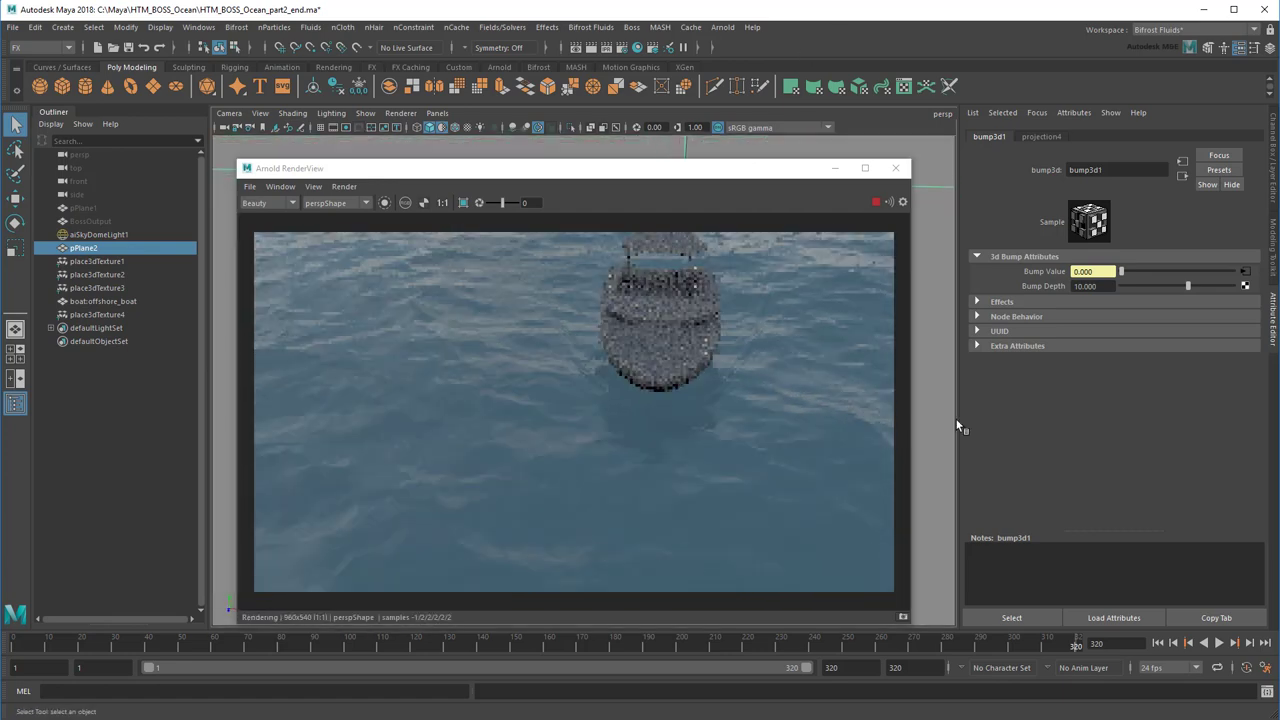
left_click_drag(832, 384, 920, 351, "alt")
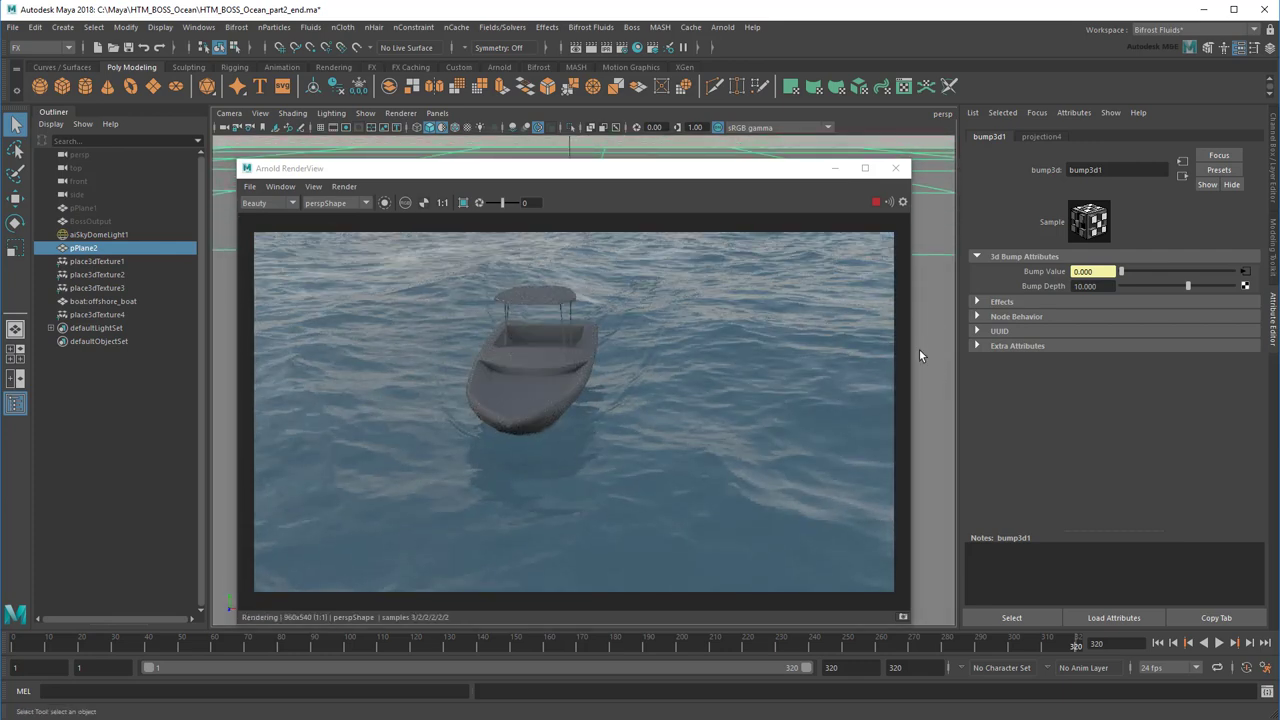
Set the Bump Depth of the ocean plane's 3D bump to 15
double_click(1086, 286)
type("15")
key("Return")
In the Hypershade graph, disconnect the BossSpectralWave1 foam texture's alpha from the ocean material's Emission input
left_click(637, 48)
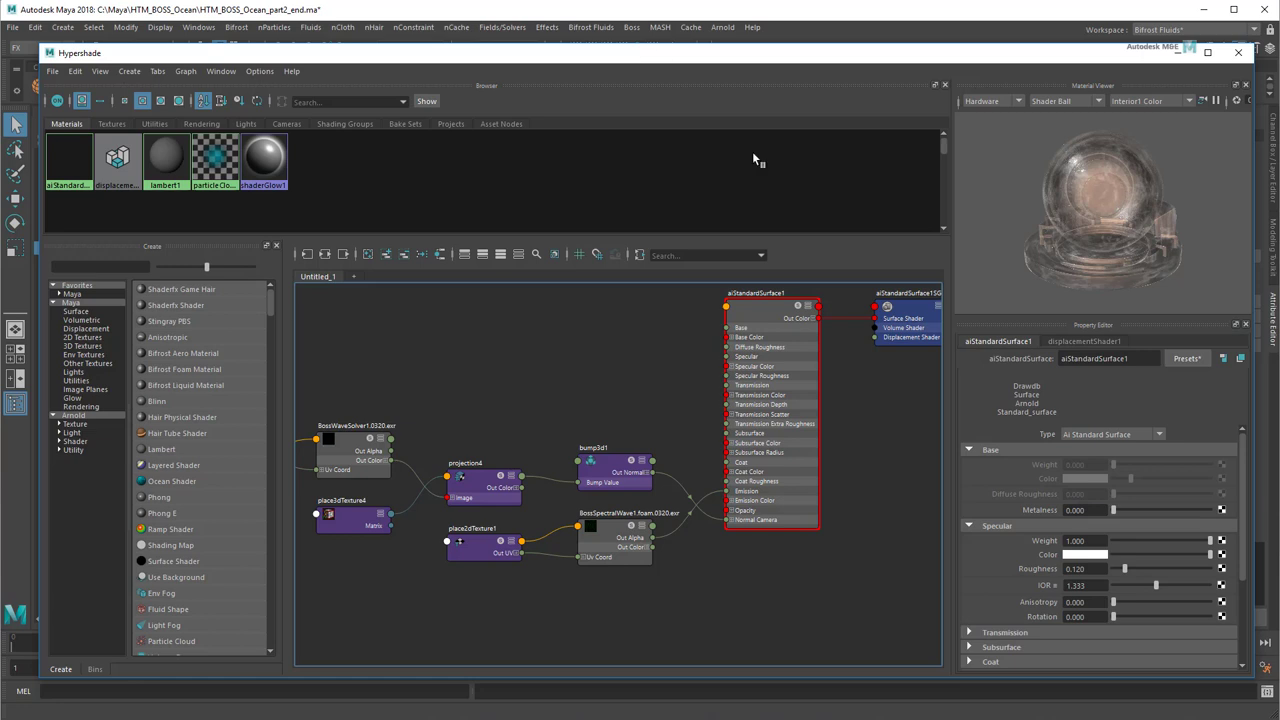
scroll(789, 594, "up", 2)
middle_click_drag(778, 591, 799, 465, "alt")
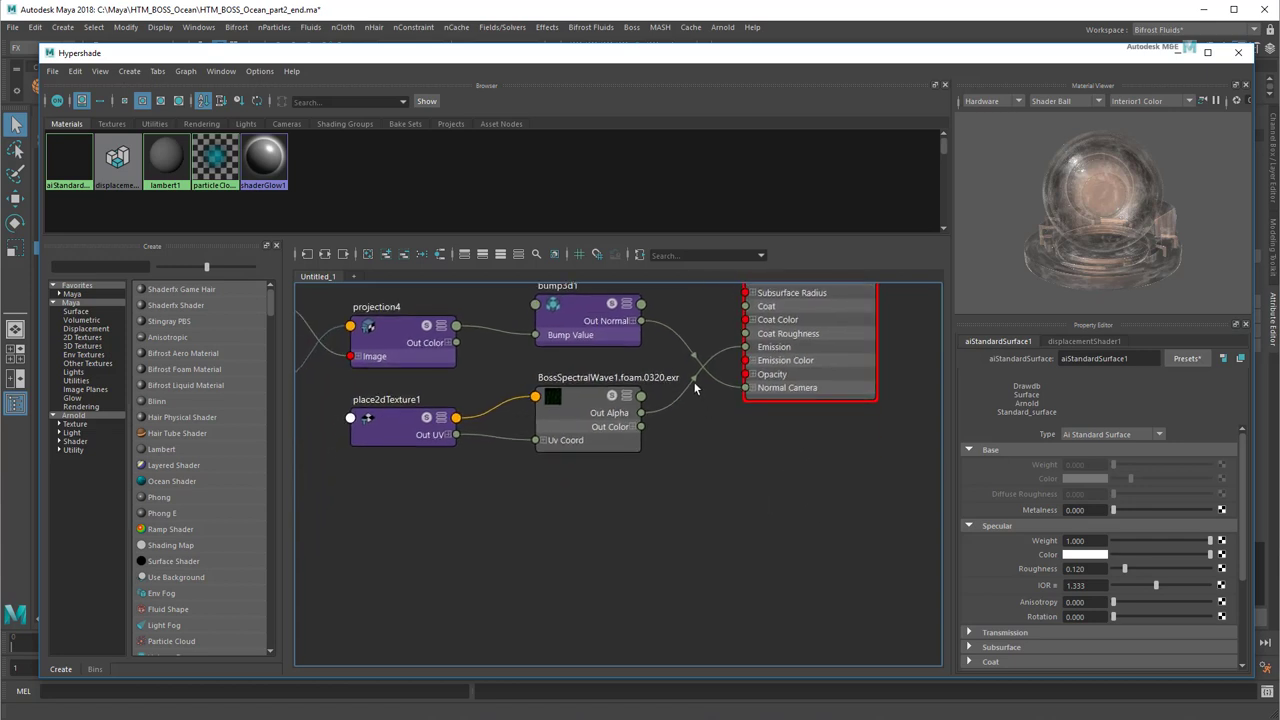
left_click_drag(693, 381, 708, 474)
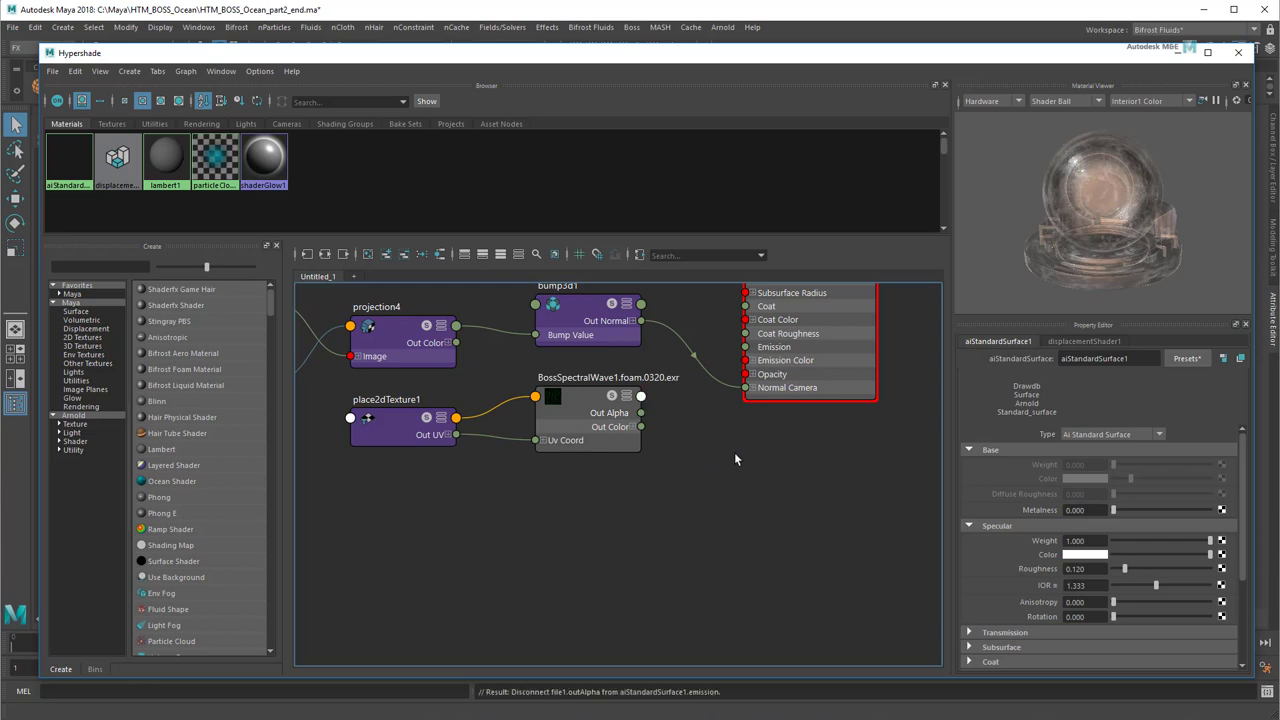
Map the Emission Weight of aiStandardSurface1 with a new file texture created as a projection
left_click(845, 399)
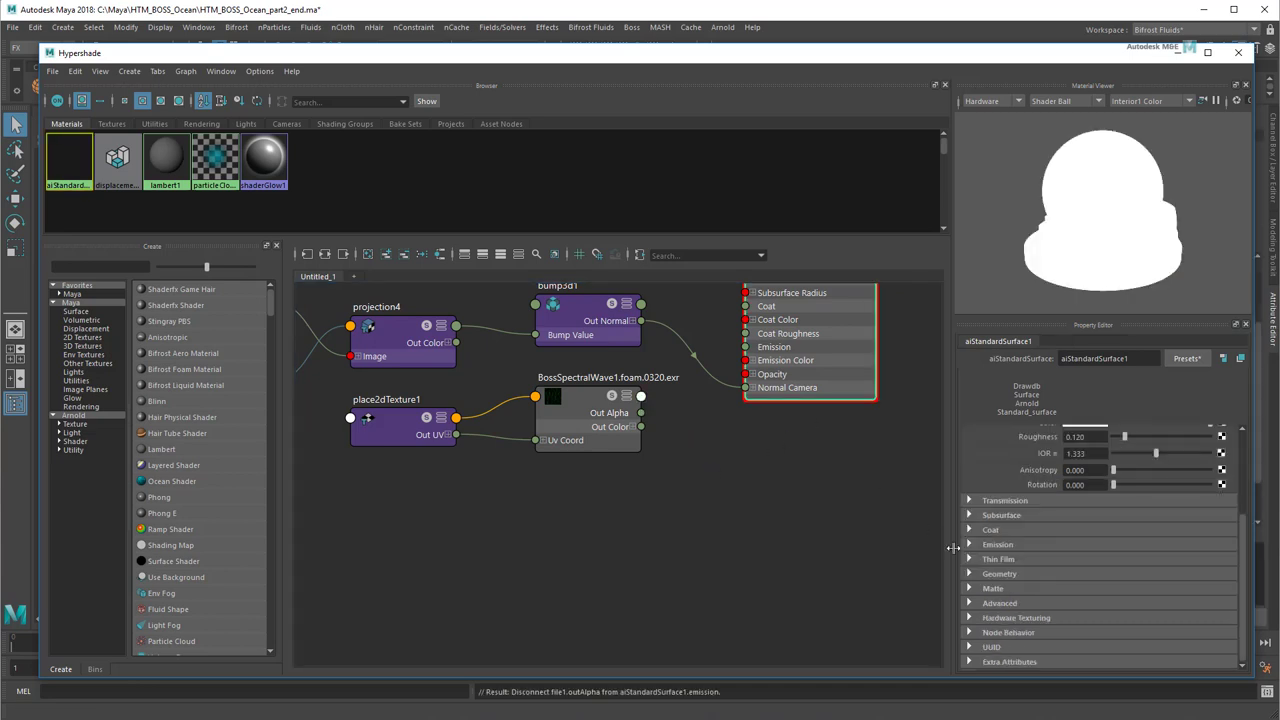
left_click(997, 546)
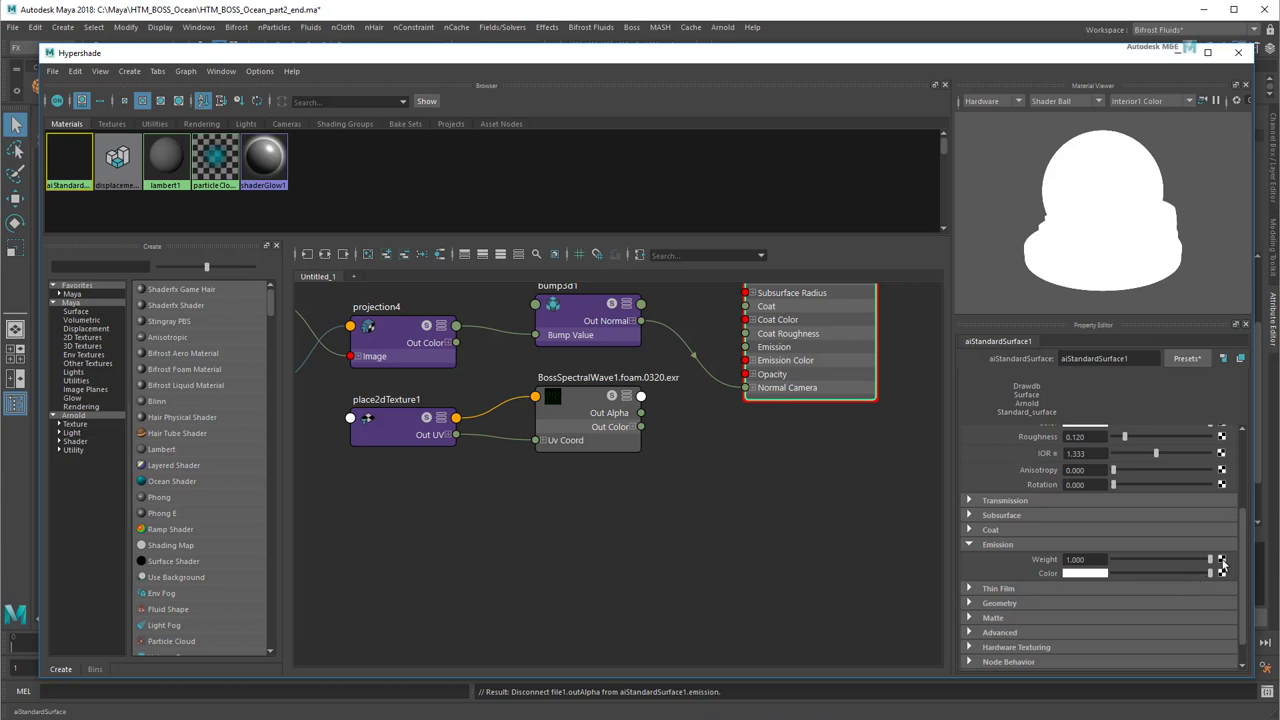
left_click(1221, 573)
right_click(358, 261)
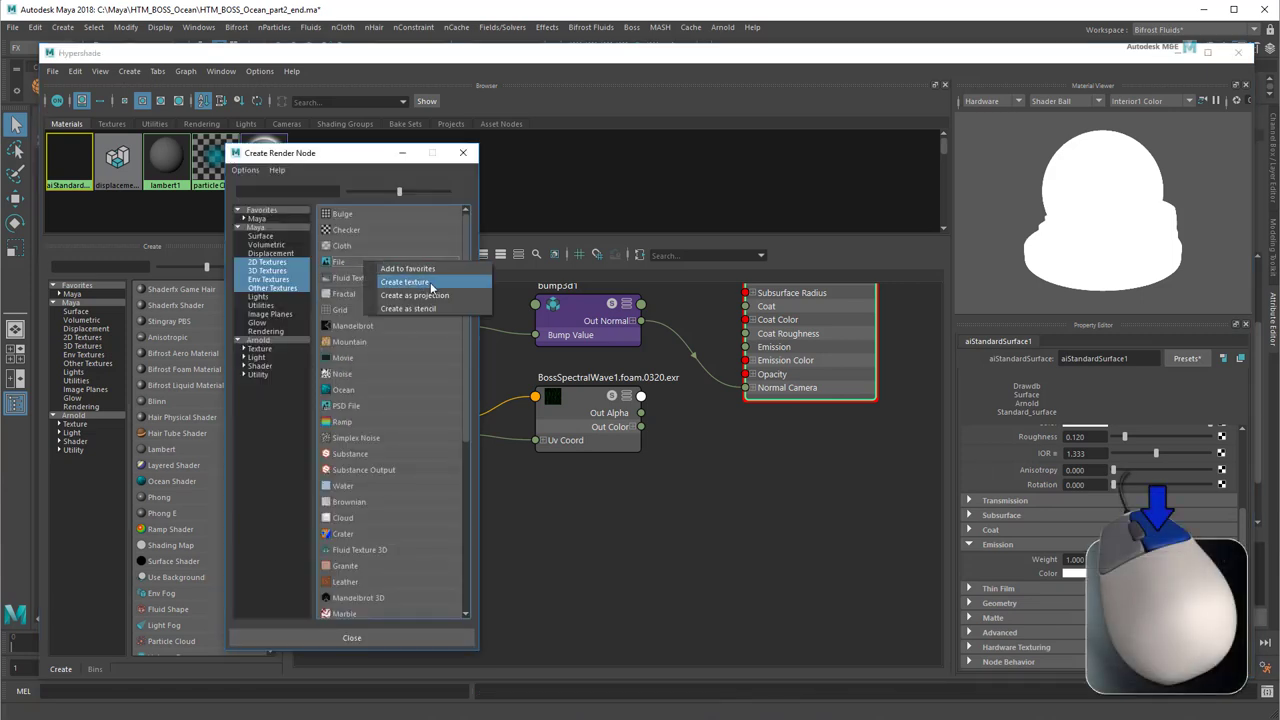
left_click(457, 294)
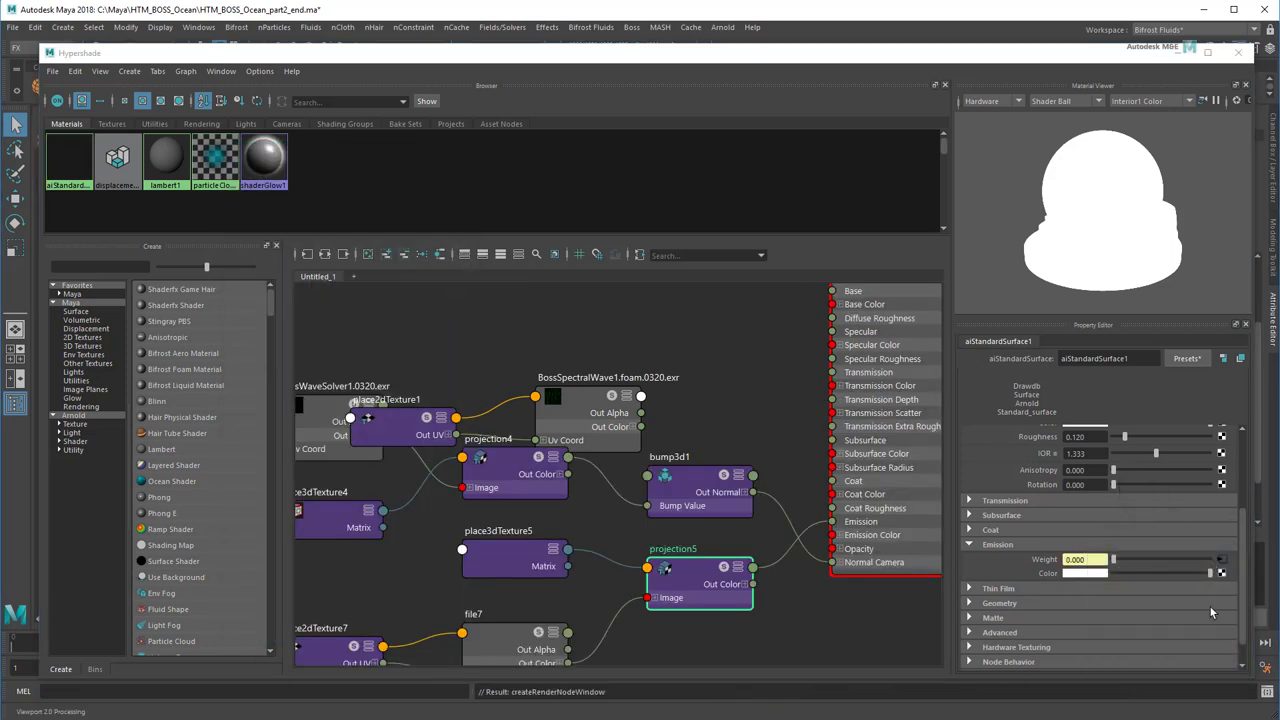
Load BossWaveSolver1.foam.0320.exr as the image of the file texture feeding the new emission projection
left_click(1221, 571)
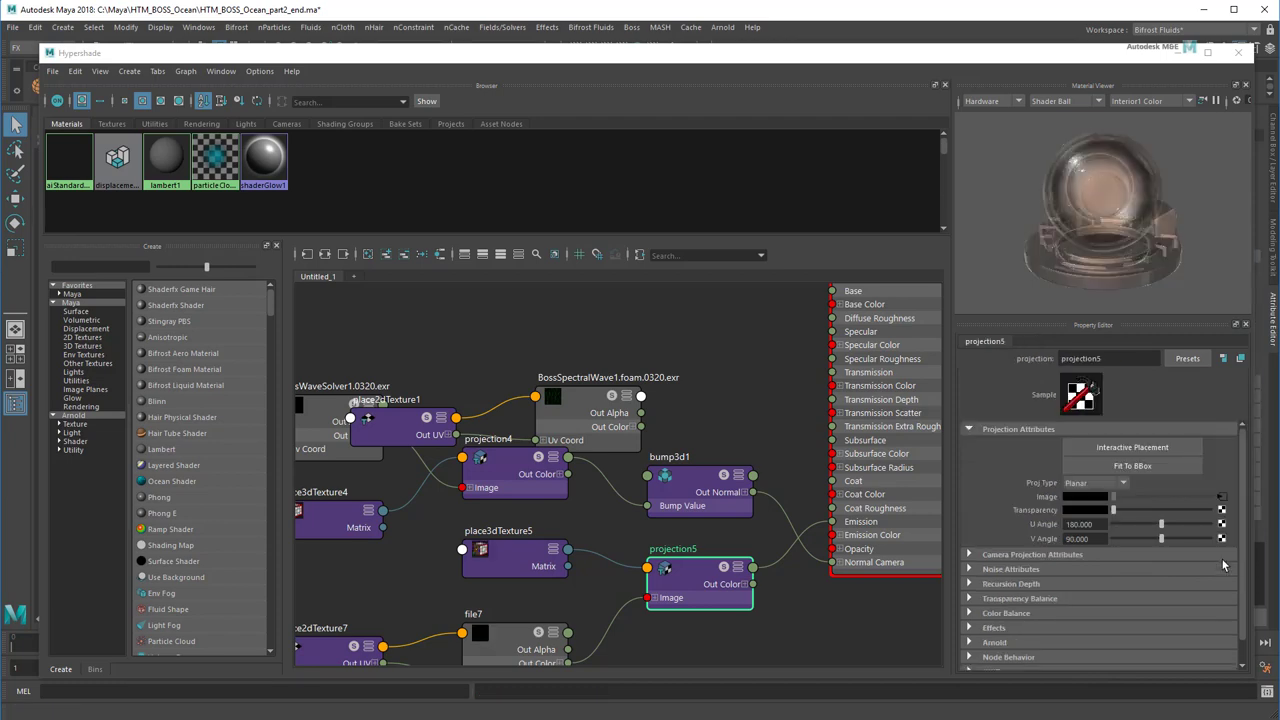
left_click(1226, 503)
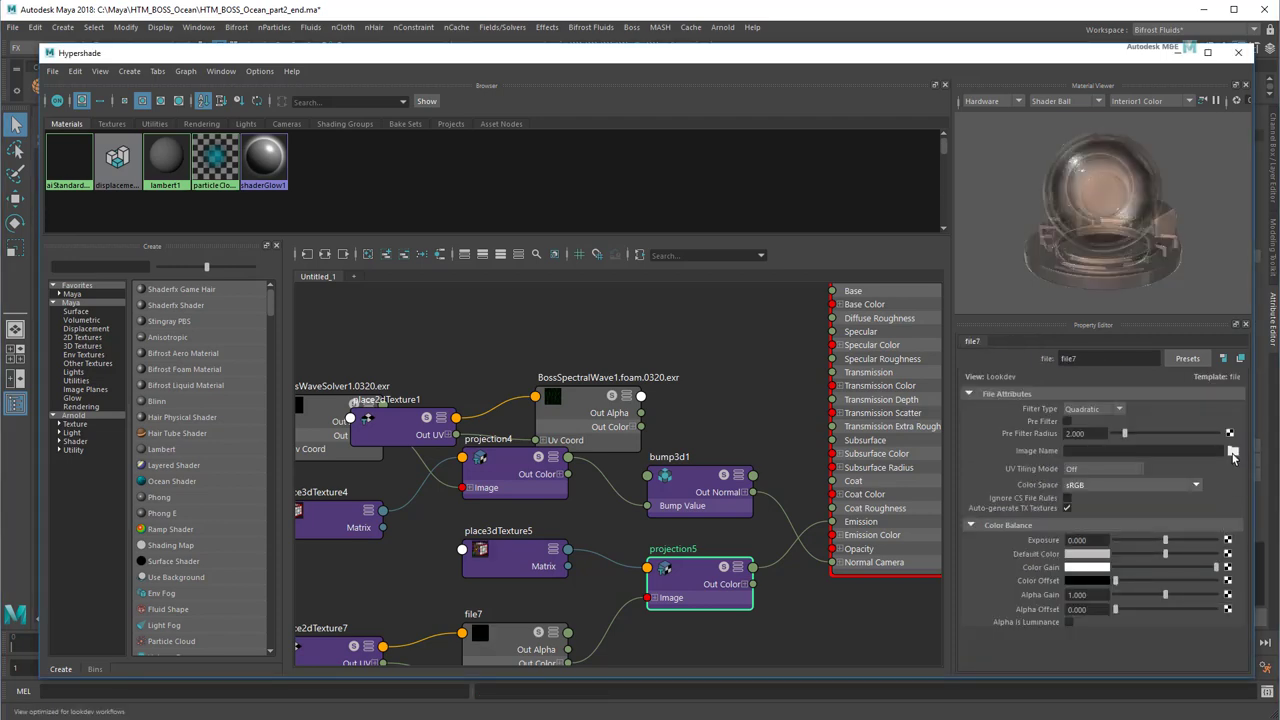
left_click(1233, 451)
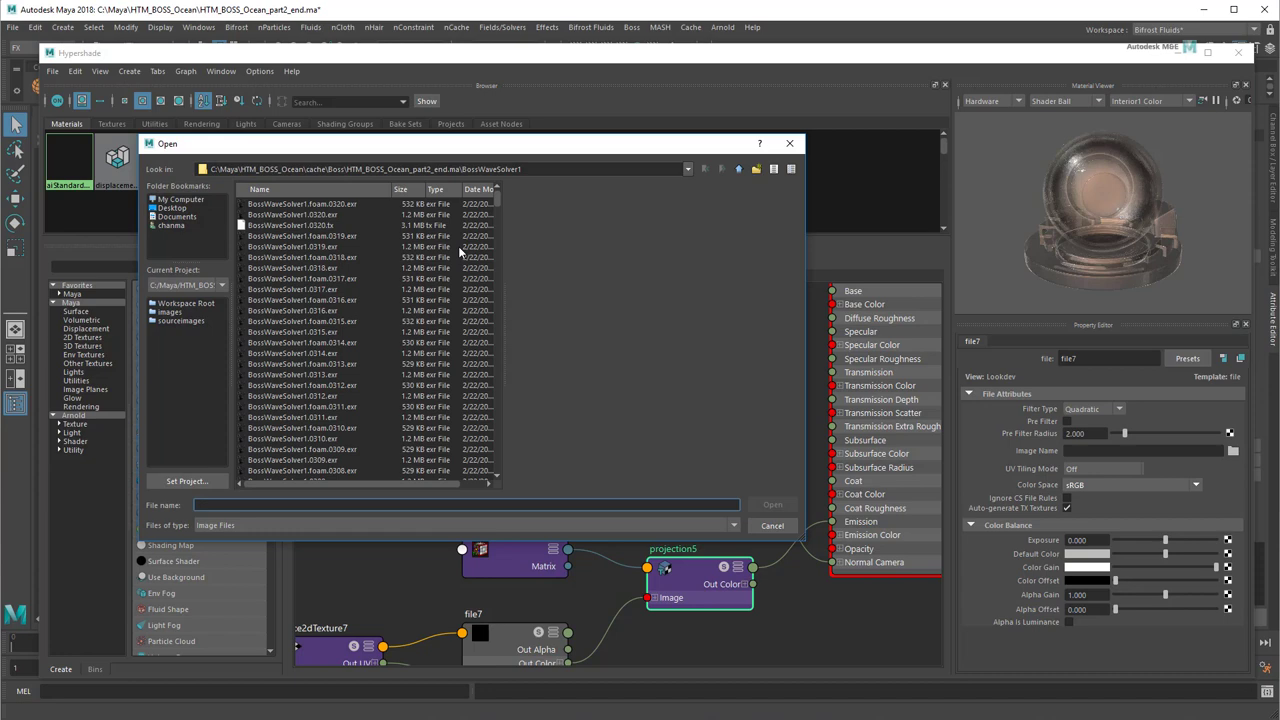
left_click(339, 205)
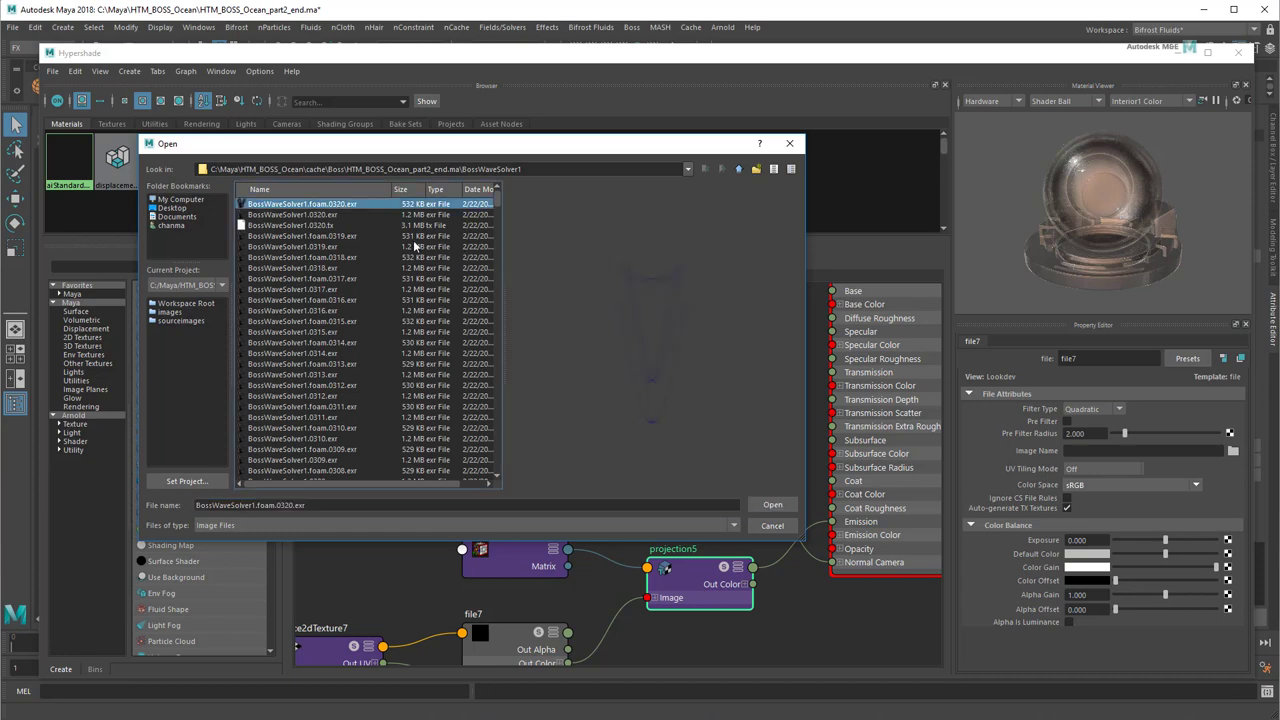
left_click(771, 508)
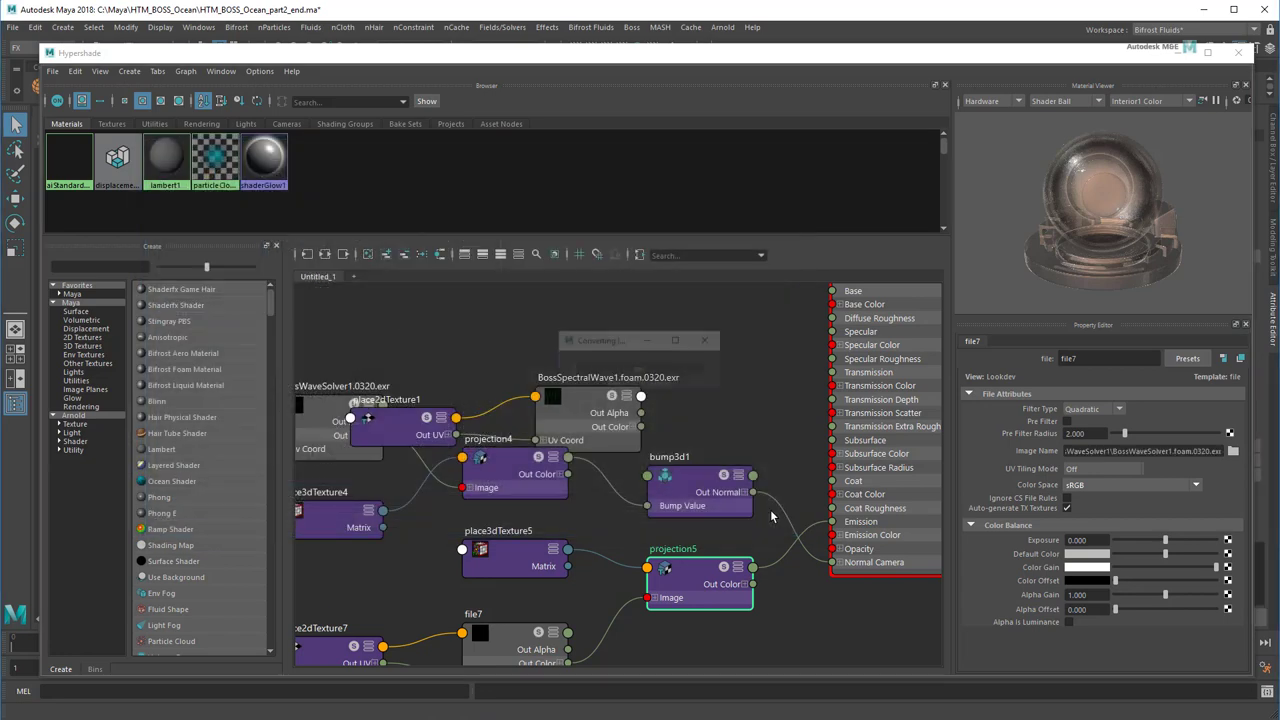
Turn off Wrap U in the 2D placement of the wave solver foam texture
left_click(1178, 54)
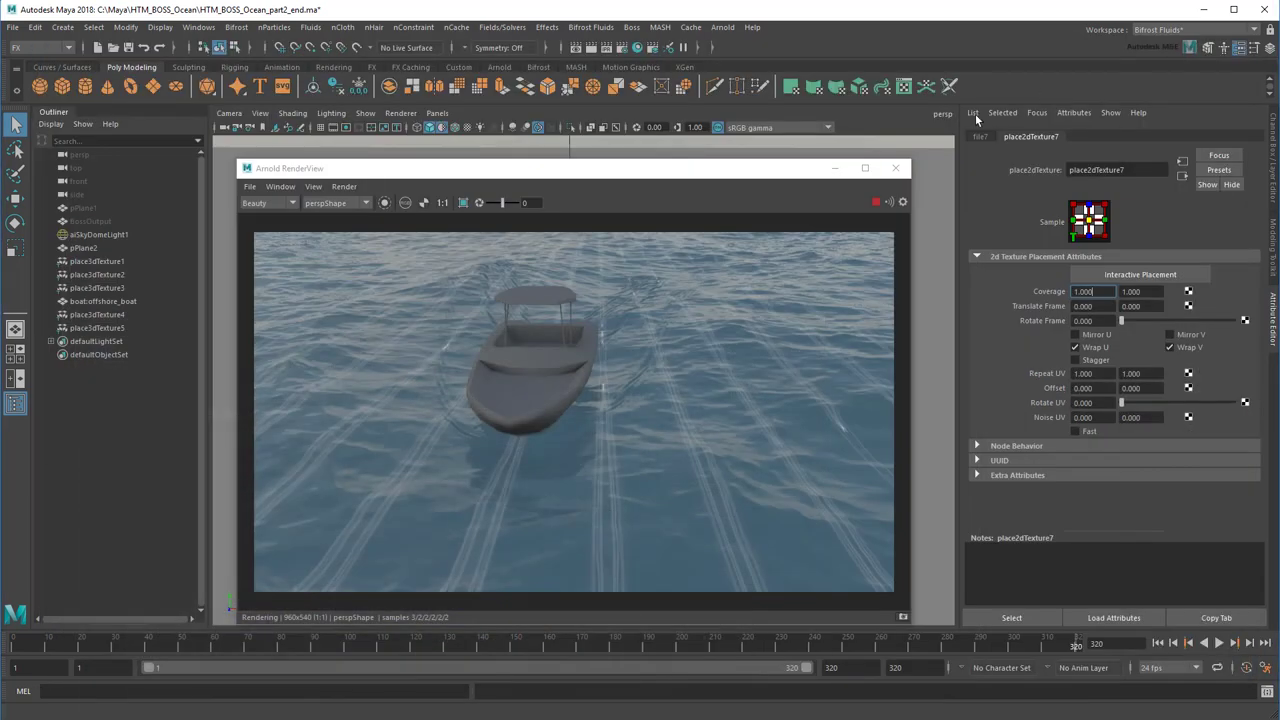
left_click(902, 171)
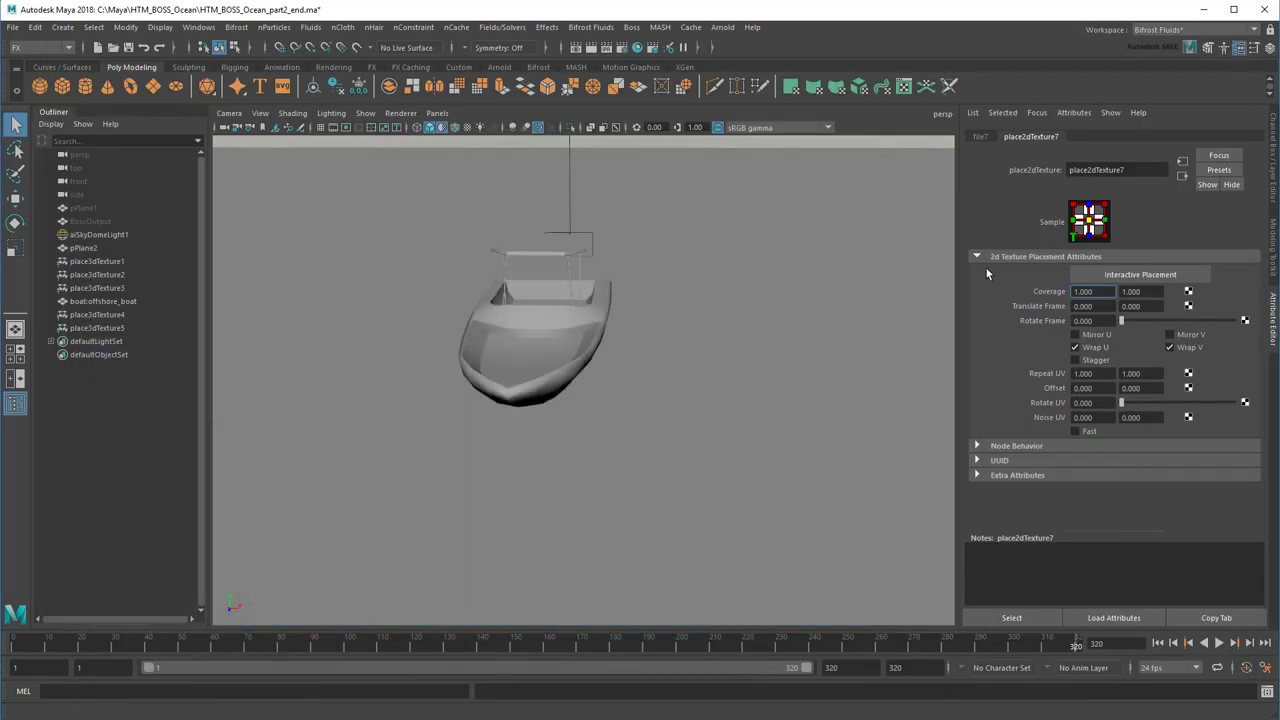
left_click(1078, 347)
Set the X rotation of the foam projection's 3D placement to -90
left_click(981, 137)
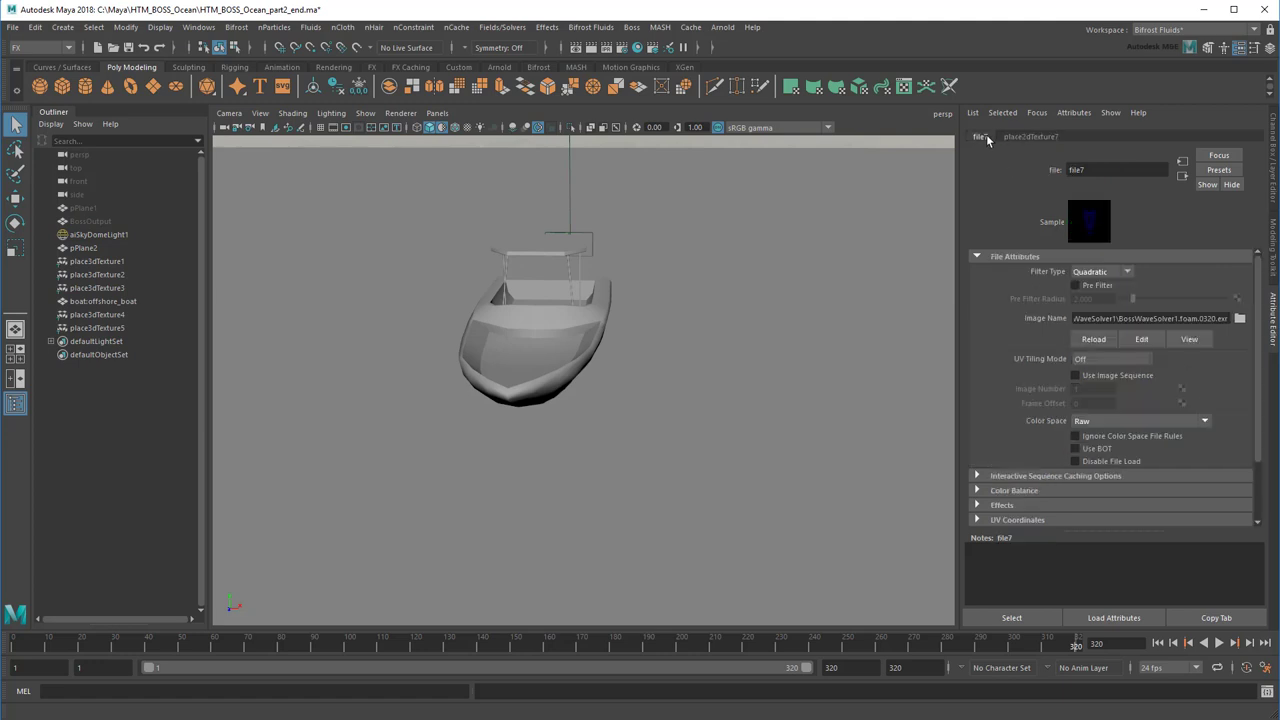
left_click(1182, 161)
left_click(1182, 175)
left_click(1083, 286)
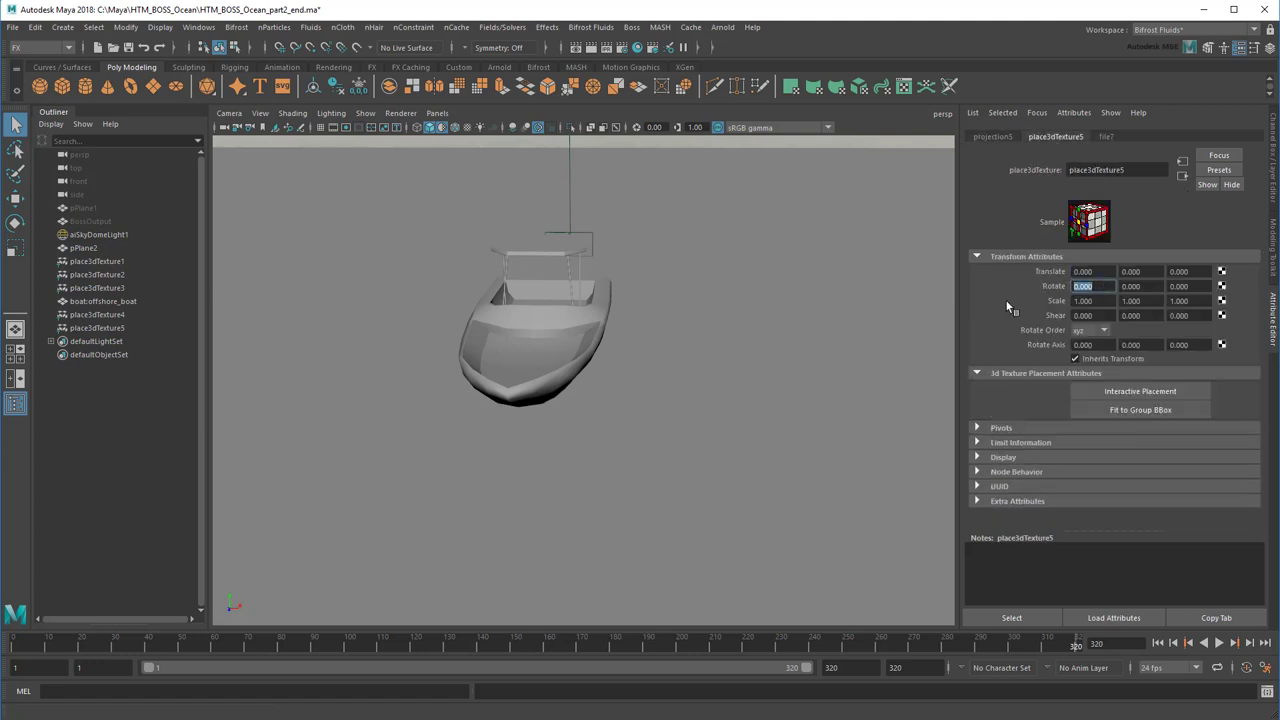
type("-90")
key("Tab")
key("Tab")
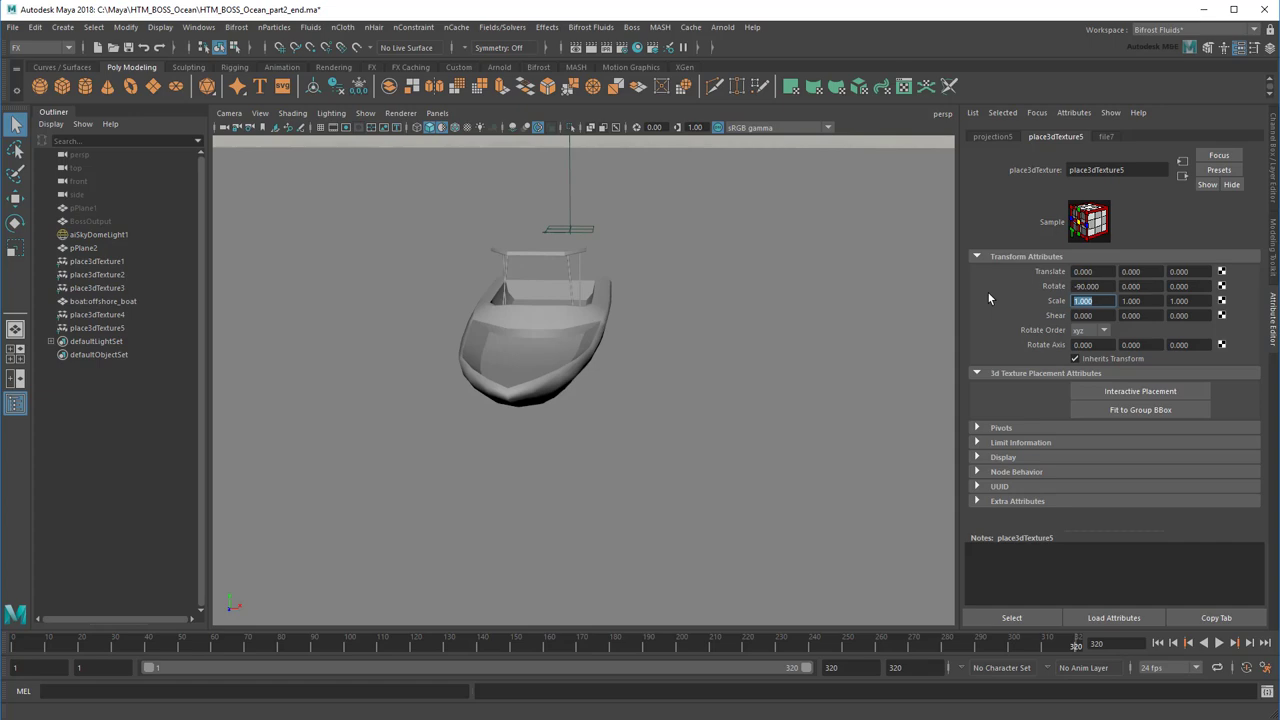
Scale the foam projection's 3D placement to 30 on all three axes
type("30")
key("Tab")
type("30")
key("Tab")
type("30")
key("Return")
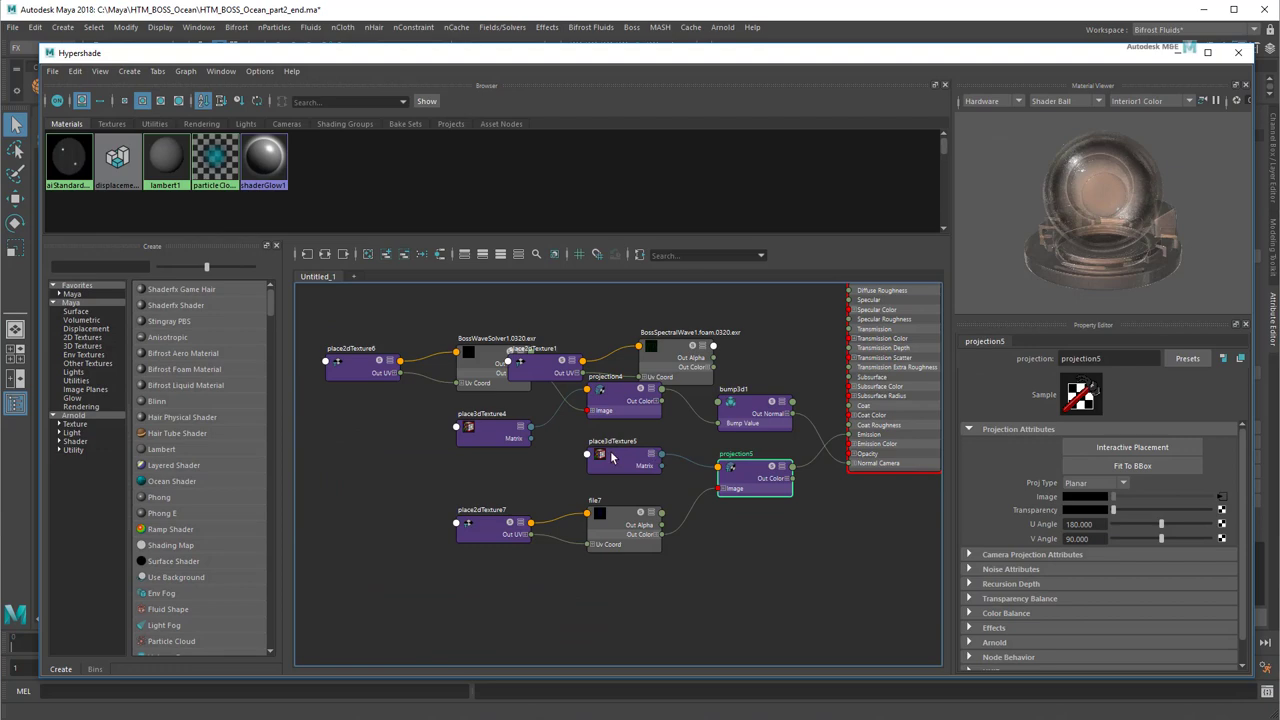
Move the wave solver texture, its 2D placement and the spectral foam texture below the other nodes in the Hypershade graph
left_click(362, 350)
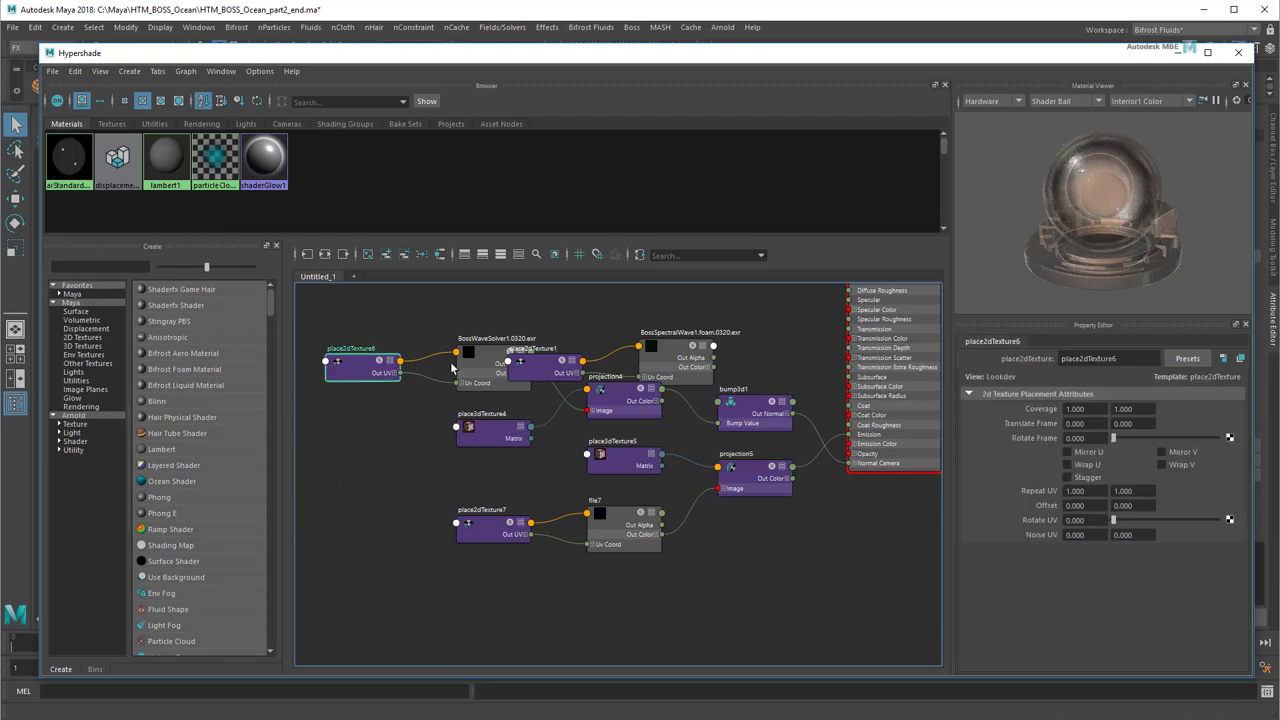
left_click(470, 375, "shift")
left_click(677, 352, "shift")
left_click_drag(677, 352, 708, 587)
middle_click_drag(800, 535, 736, 487, "alt")
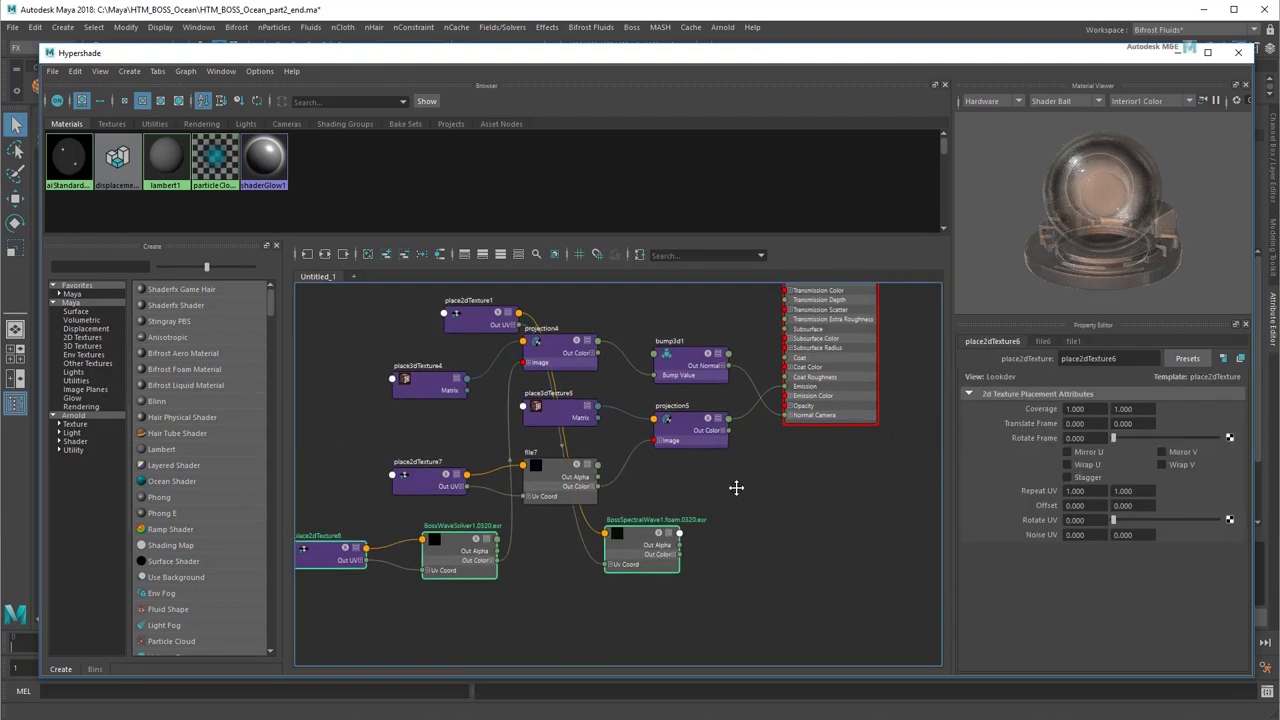
scroll(713, 484, "up", 4)
Place the foam projection node directly above the BossSpectralWave1 foam texture in the graph
left_click(624, 548)
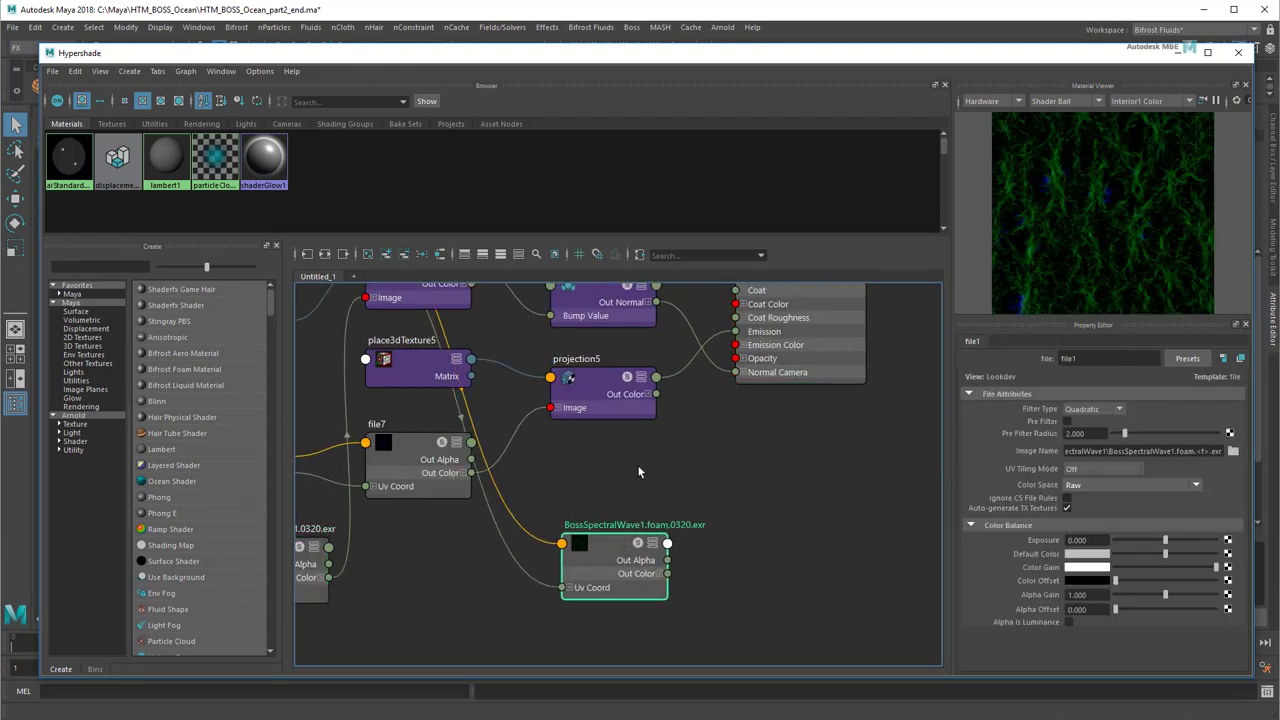
left_click(592, 386)
left_click_drag(592, 386, 604, 452)
left_click(757, 511)
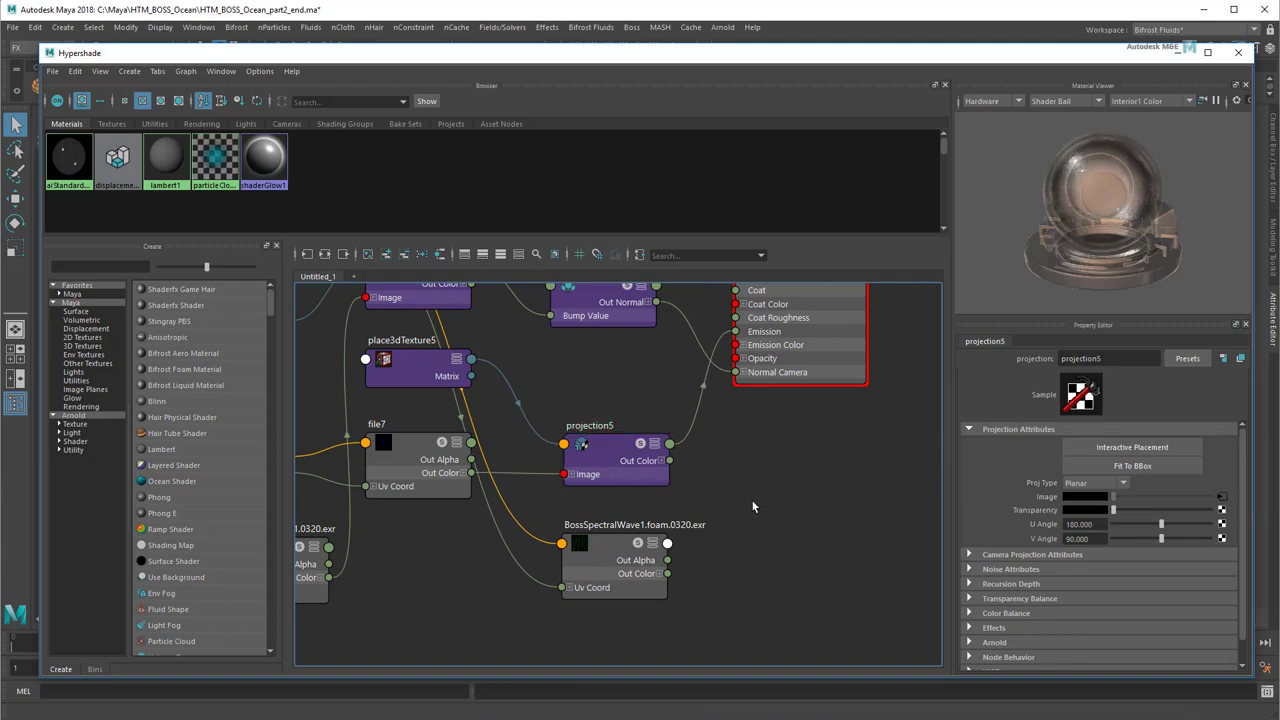
Disconnect the foam projection from the material's Emission and add a colorMath node beside it
left_click(697, 412)
key("Delete")
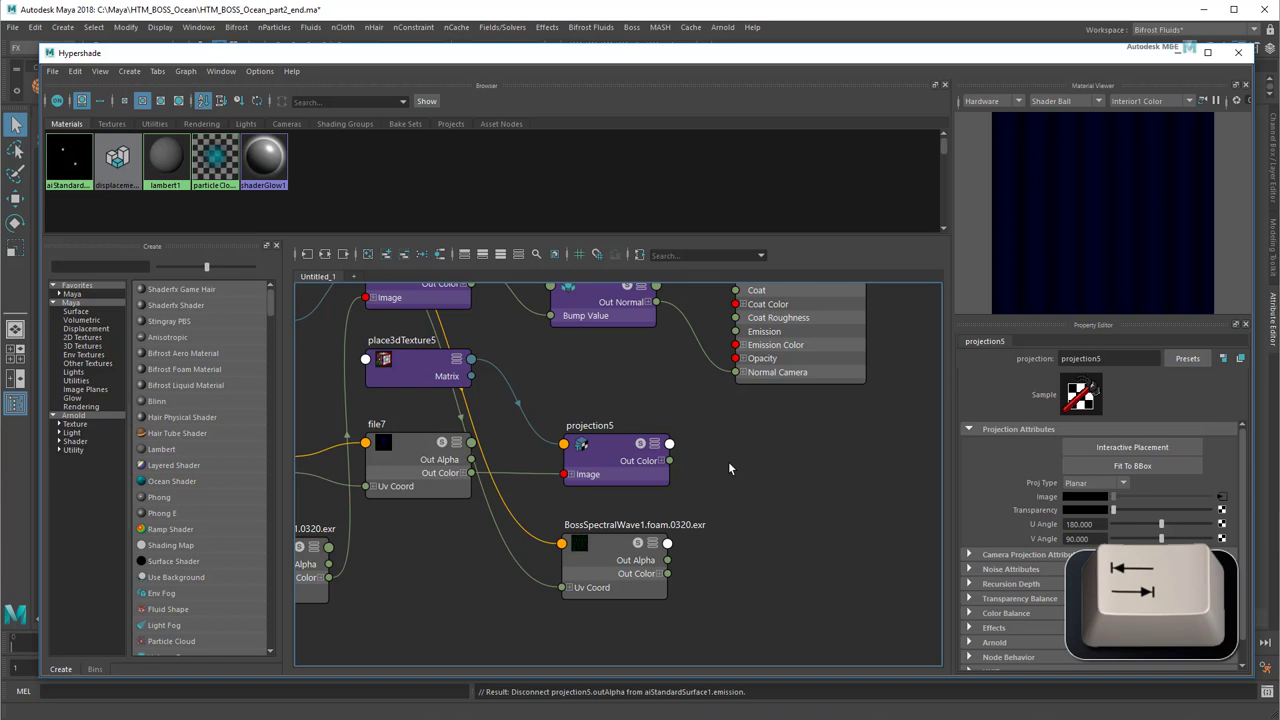
key("Tab")
type("colorMat")
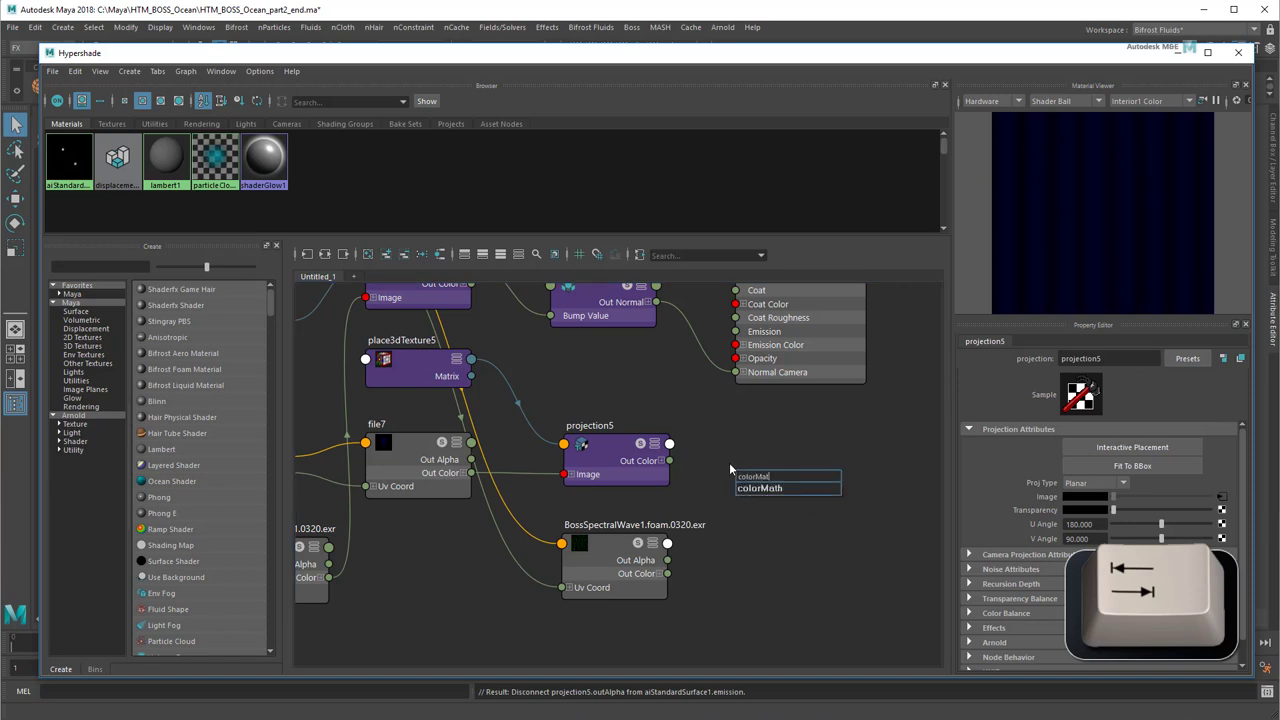
key("Return")
Connect the foam projection's Out Alpha to the colorMath node's Alpha A and the spectral foam texture's Out Alpha to Alpha B
left_click(669, 445)
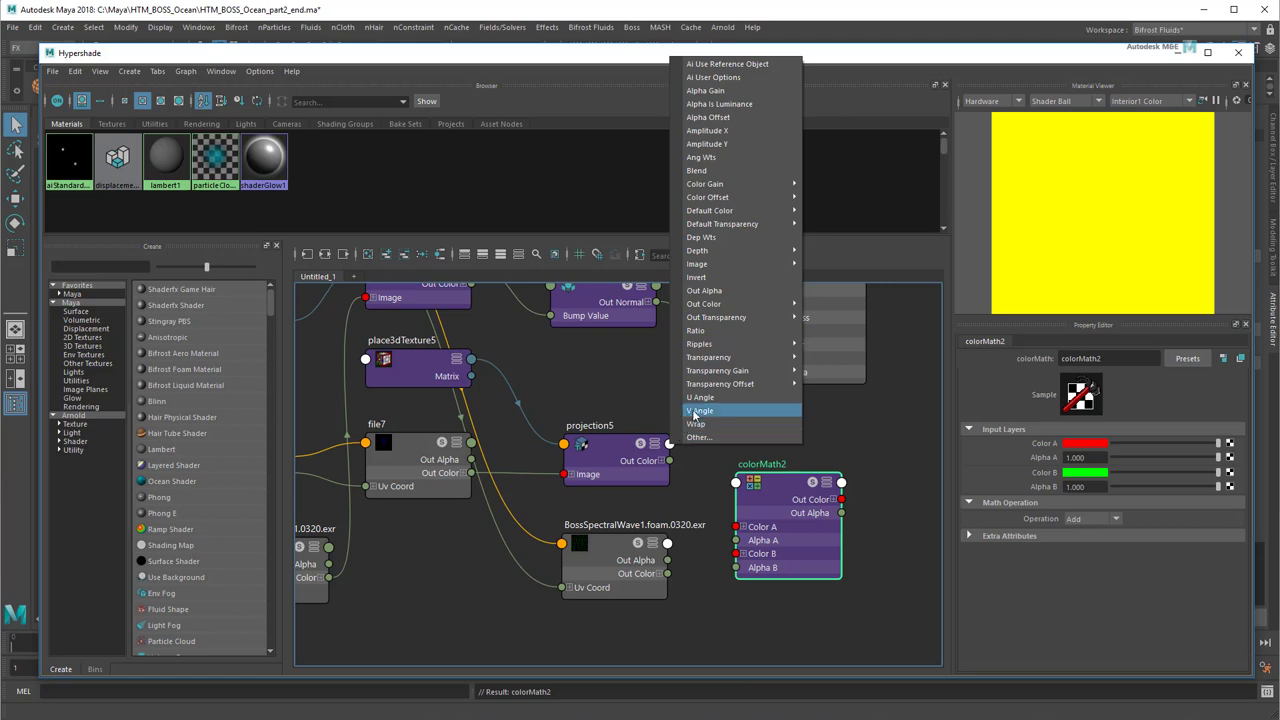
left_click(768, 290)
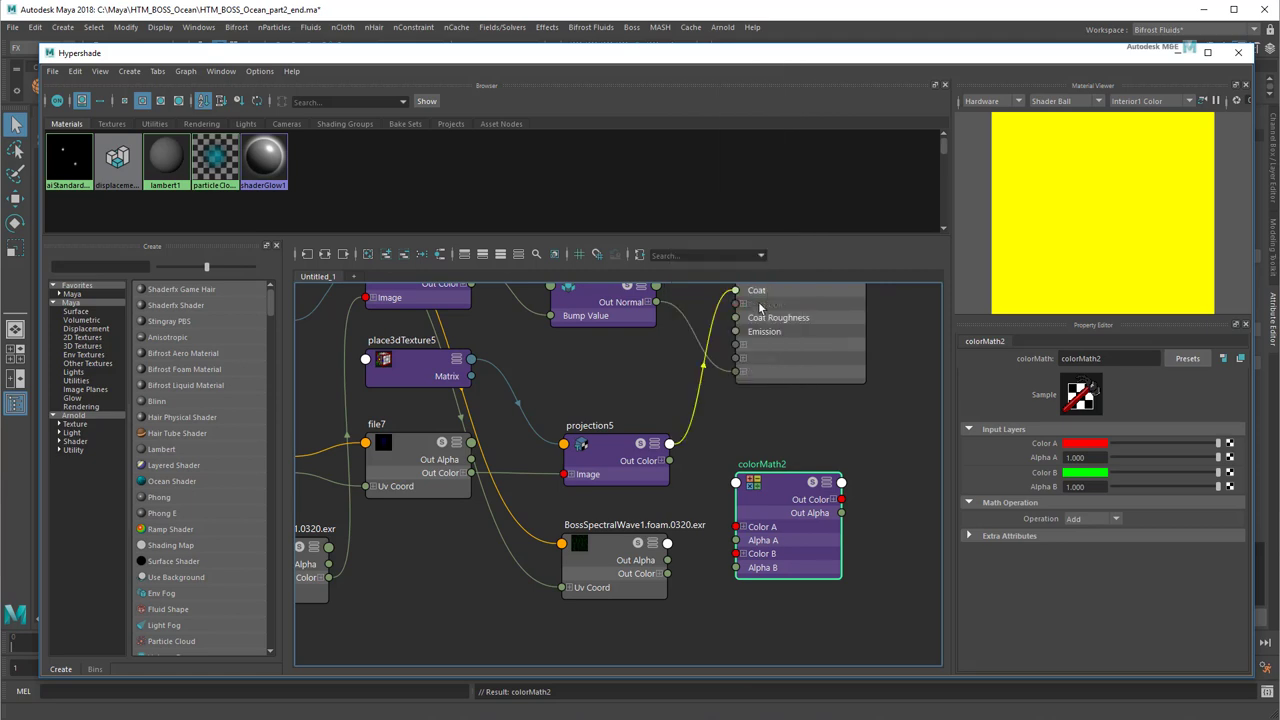
left_click(736, 540)
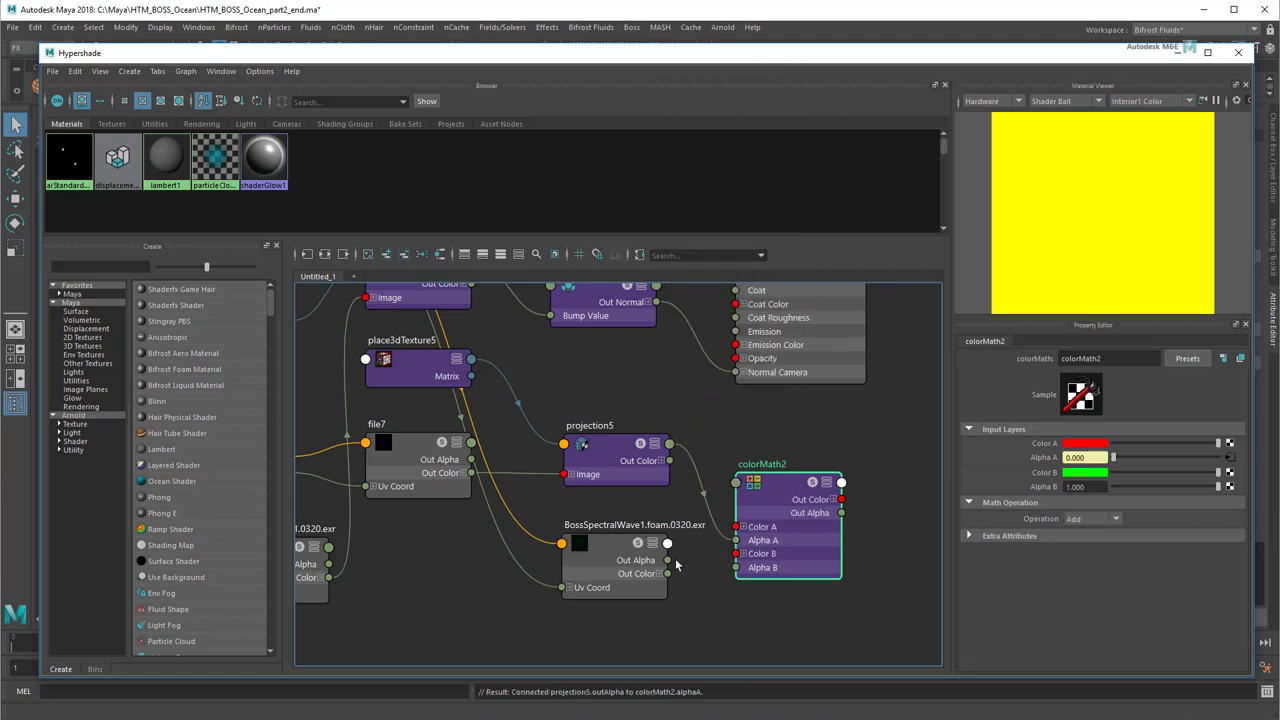
left_click_drag(667, 561, 737, 568)
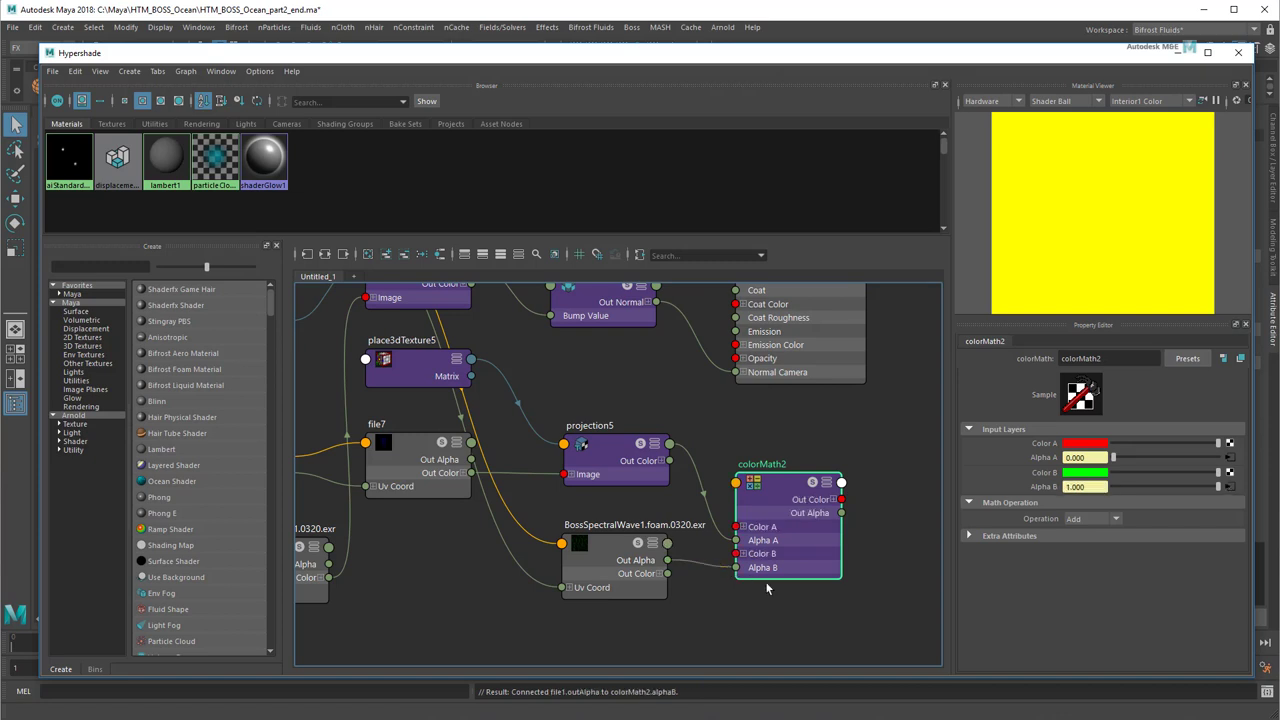
Connect the colorMath node's Out Alpha to the Emission input of the ocean material
left_click_drag(843, 514, 736, 334)
left_click(790, 374)
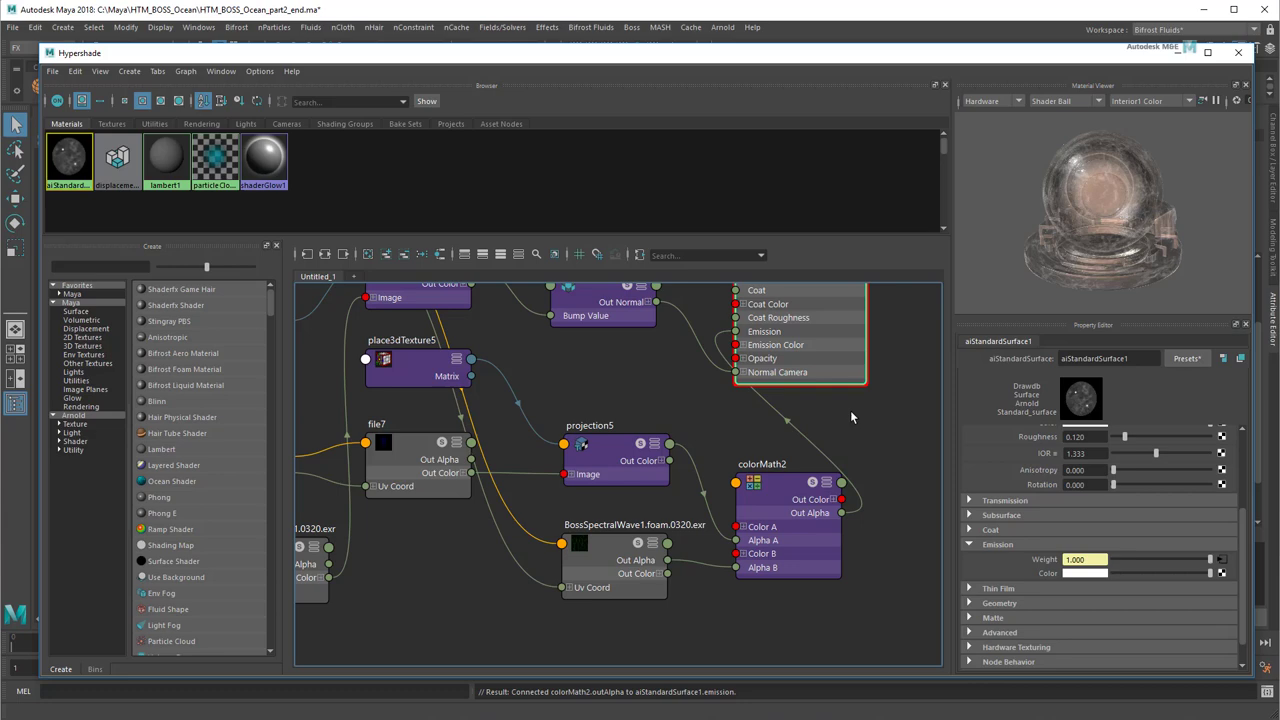
left_click(1179, 55)
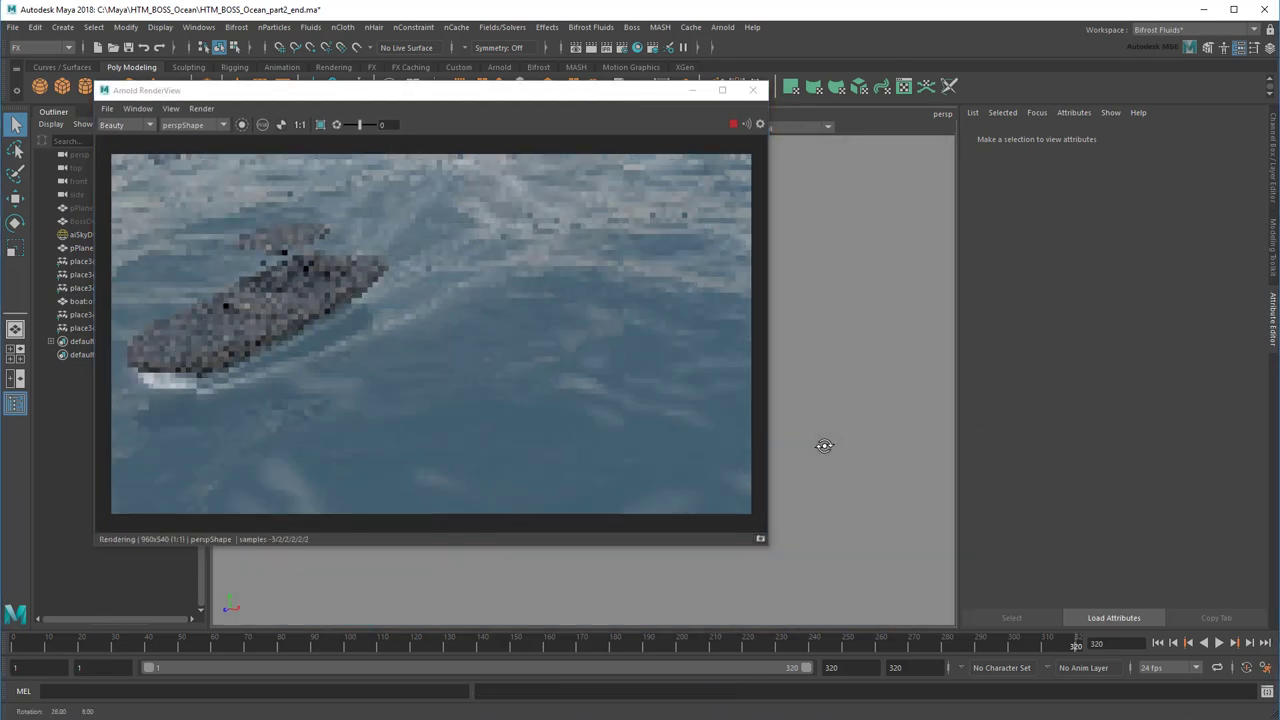
Lower the Alpha Gain in the wake foam projection's Color Balance to about 0.6
mouse_move(823, 443)
left_mouse_down("alt")
mouse_move(967, 401)
mouse_move(811, 374)
mouse_move(623, 400)
mouse_move(839, 445)
left_mouse_up("alt")
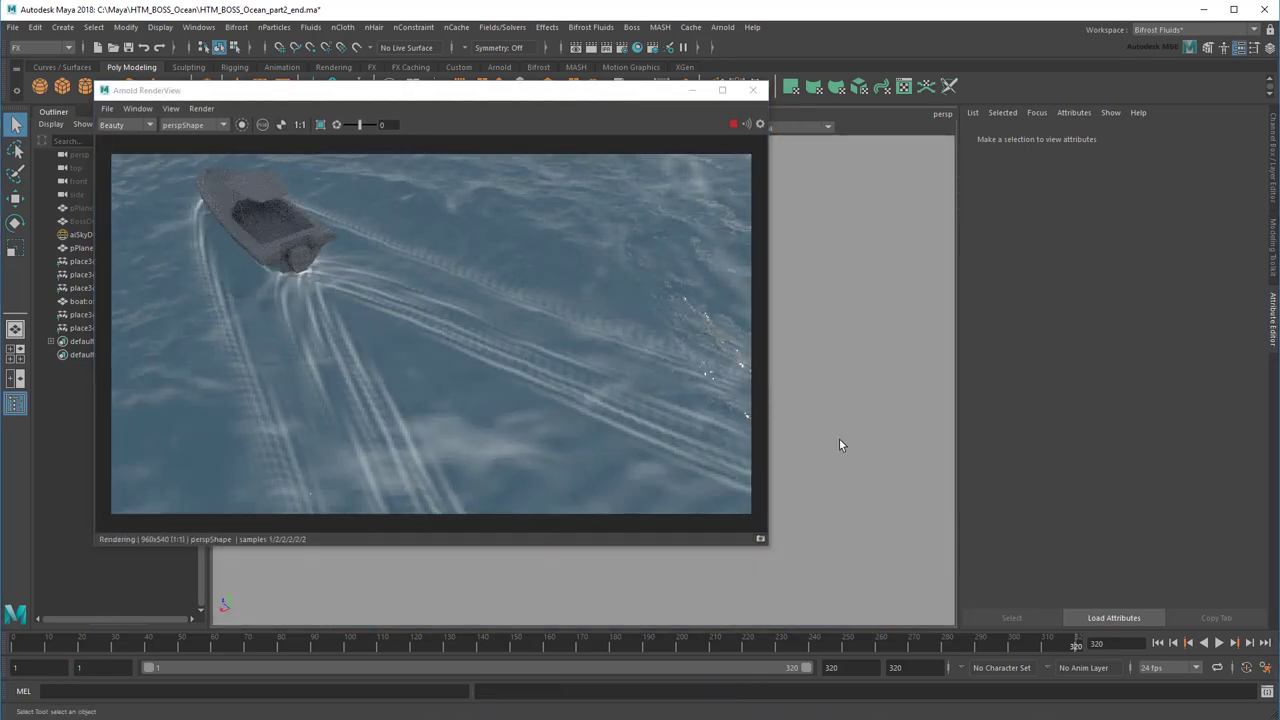
left_click(839, 443)
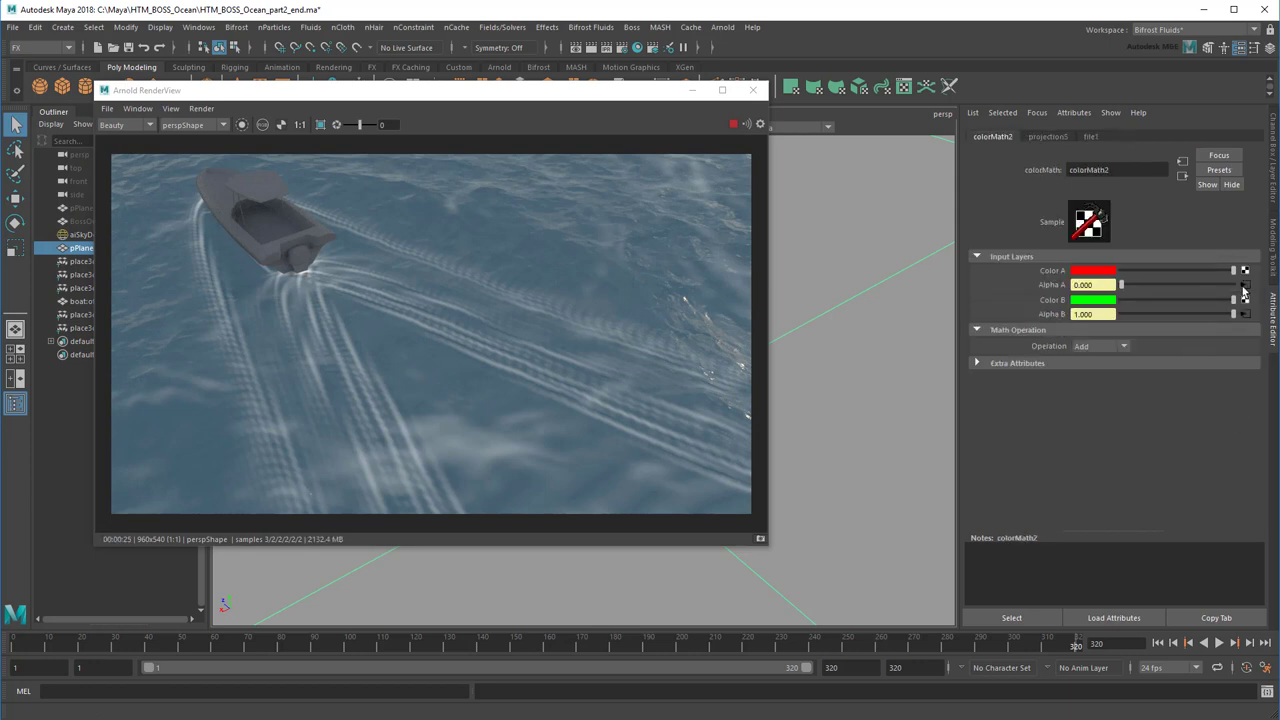
left_click(992, 137)
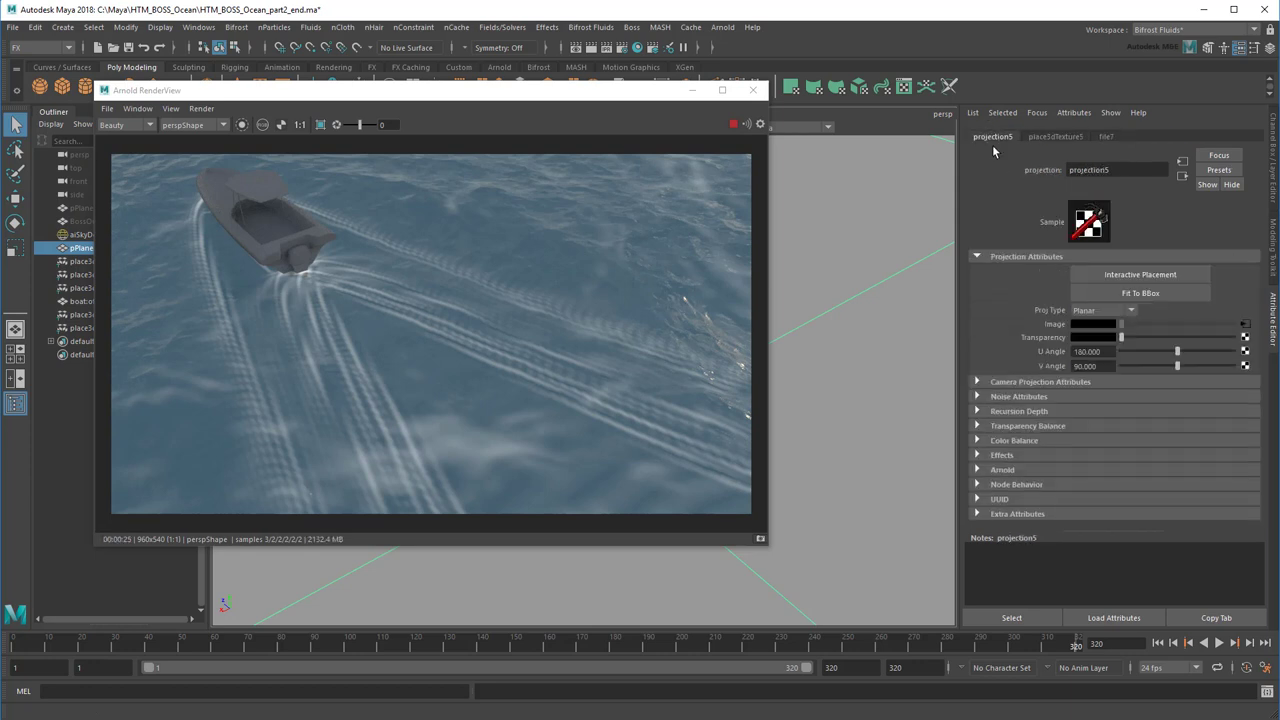
left_click(1012, 441)
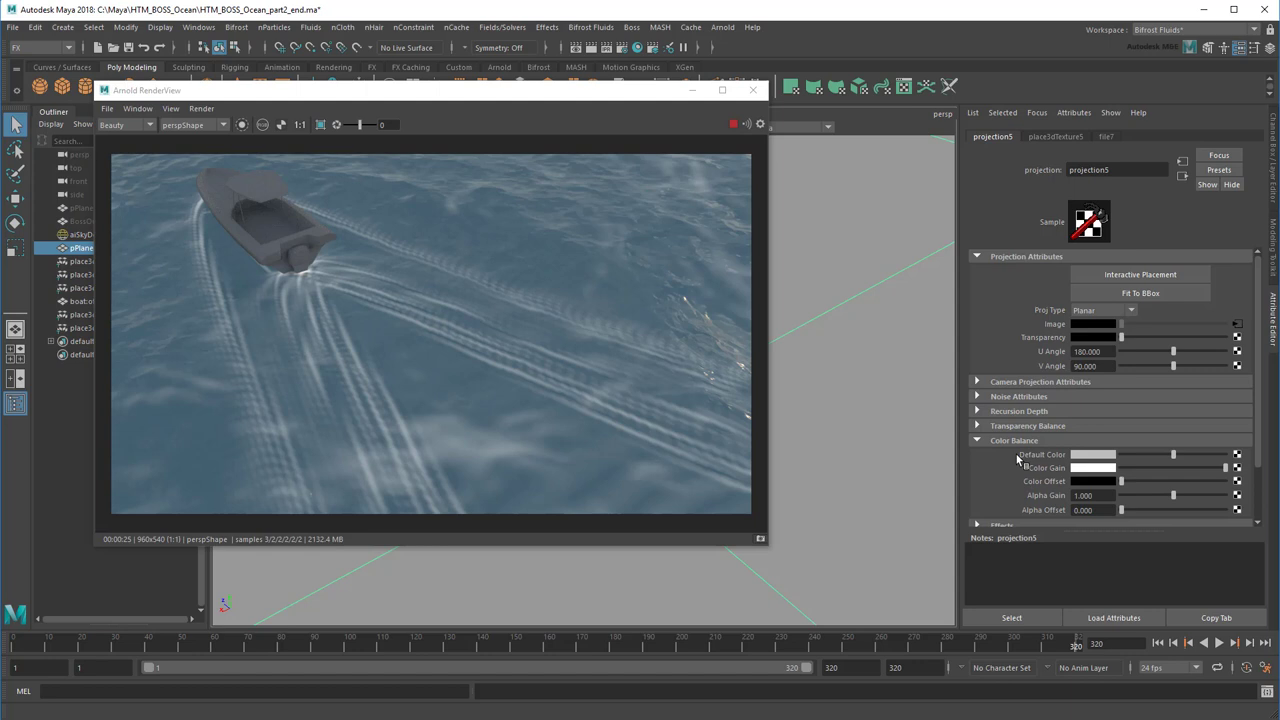
mouse_move(1177, 495)
left_mouse_down()
mouse_move(1205, 497)
mouse_move(1153, 500)
left_mouse_up()
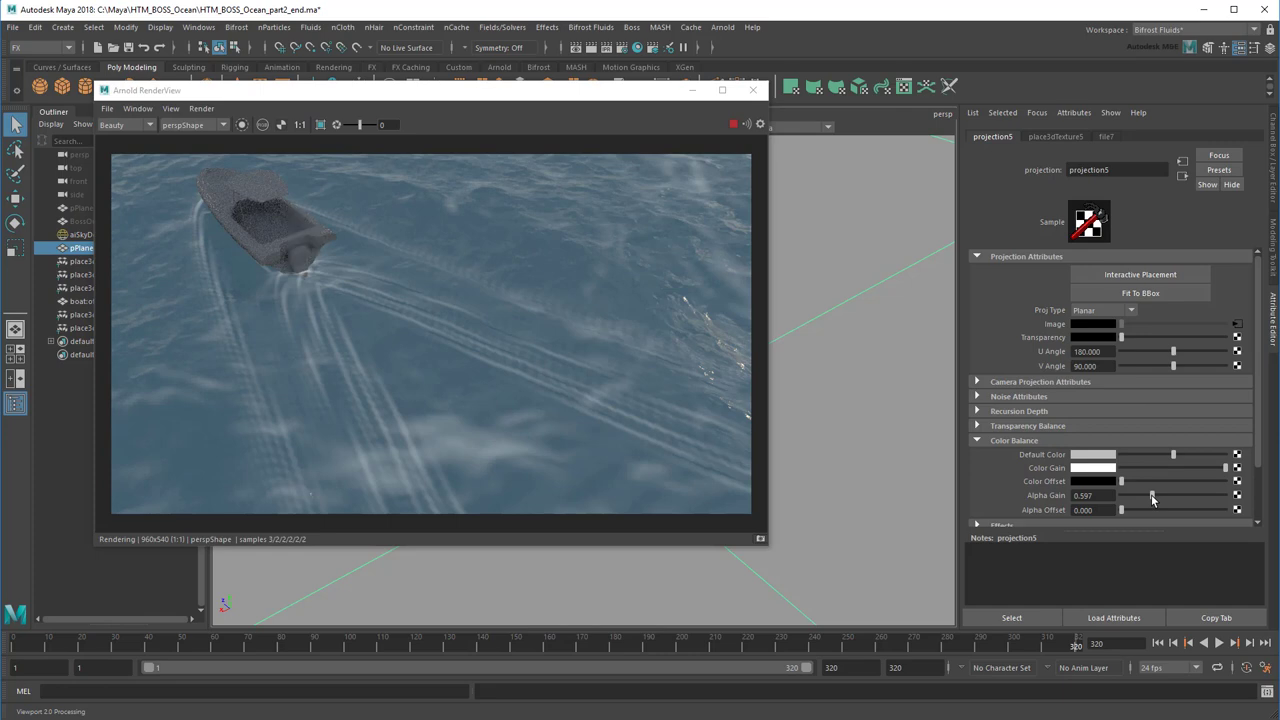
Frame the boat and ocean from a low, distant angle and return the animation to frame 1
left_click(753, 90)
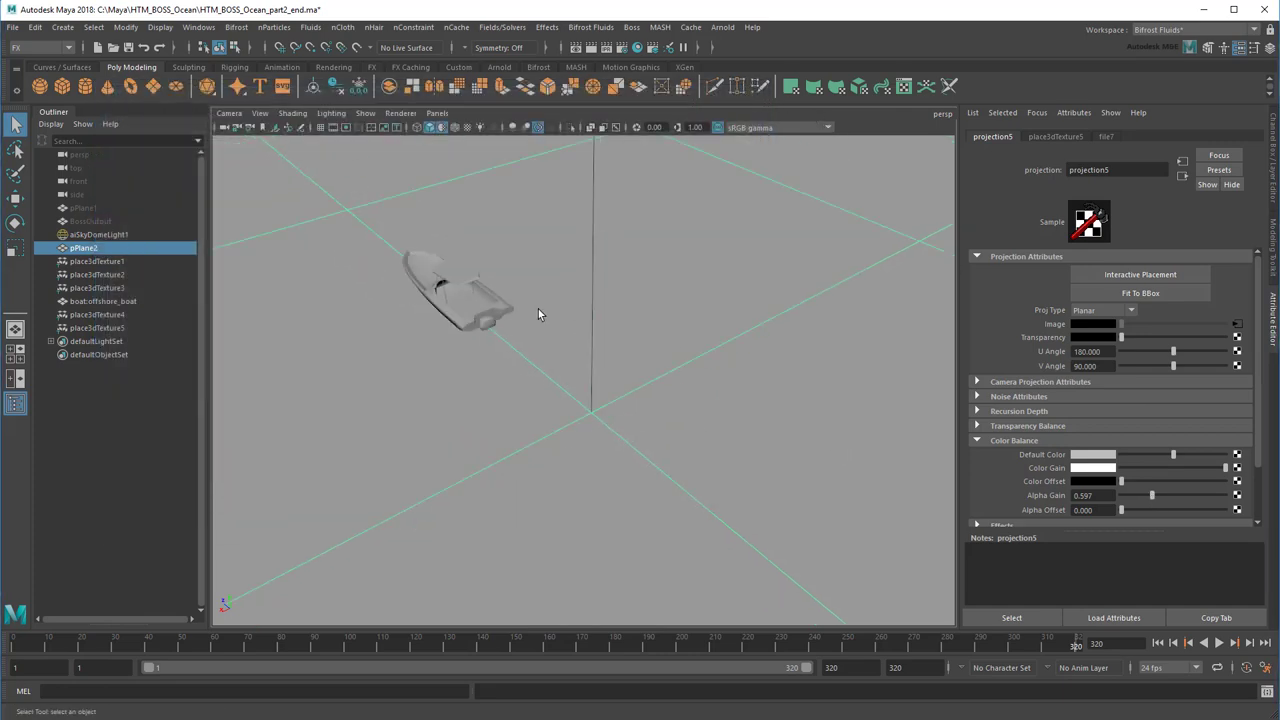
left_click_drag(538, 314, 674, 409, "alt")
right_click_drag(674, 409, 706, 513, "alt")
left_click(1157, 643)
left_click(755, 387)
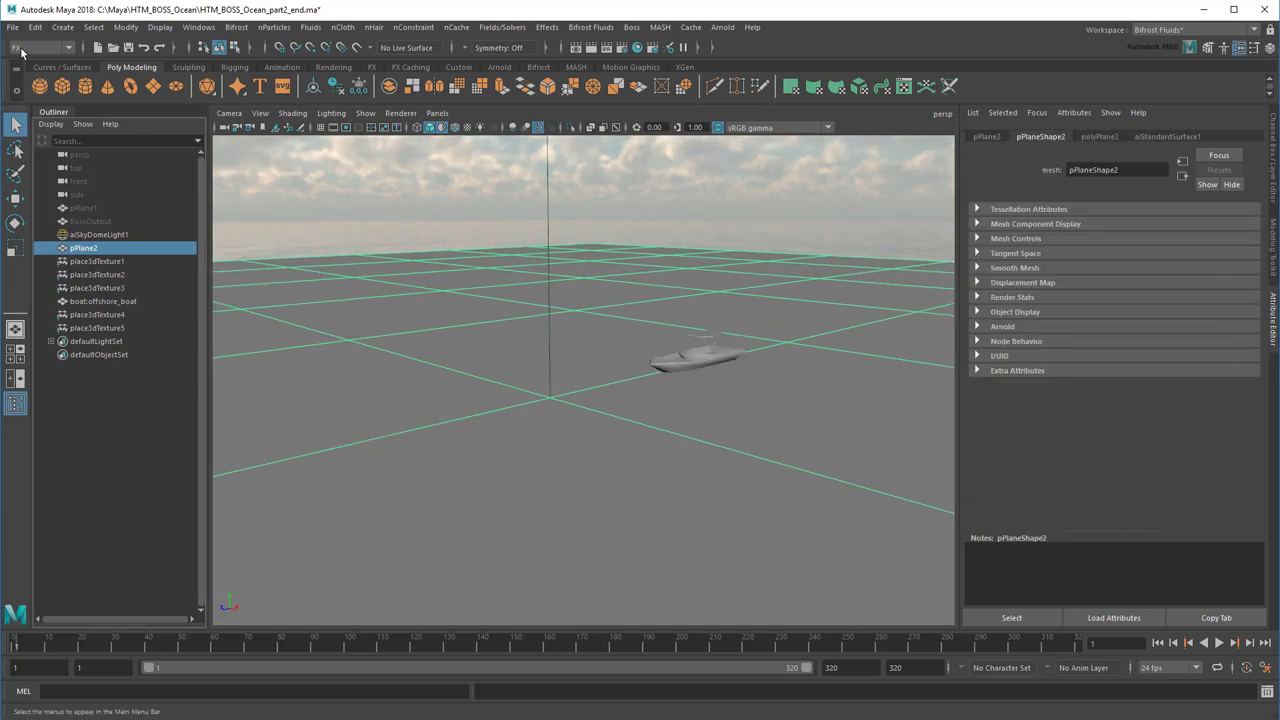
Switch to the Rendering menu set and render the animation with Render Sequence
left_click(21, 51)
left_click(64, 111)
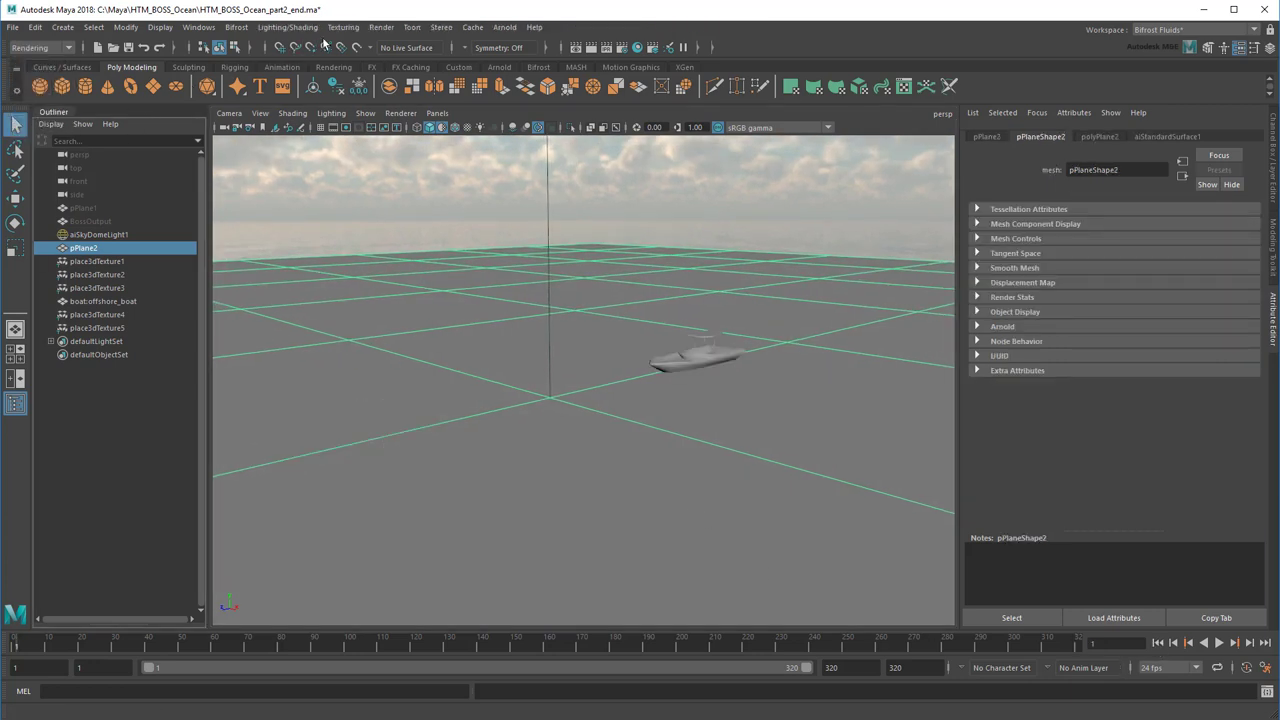
left_click(381, 27)
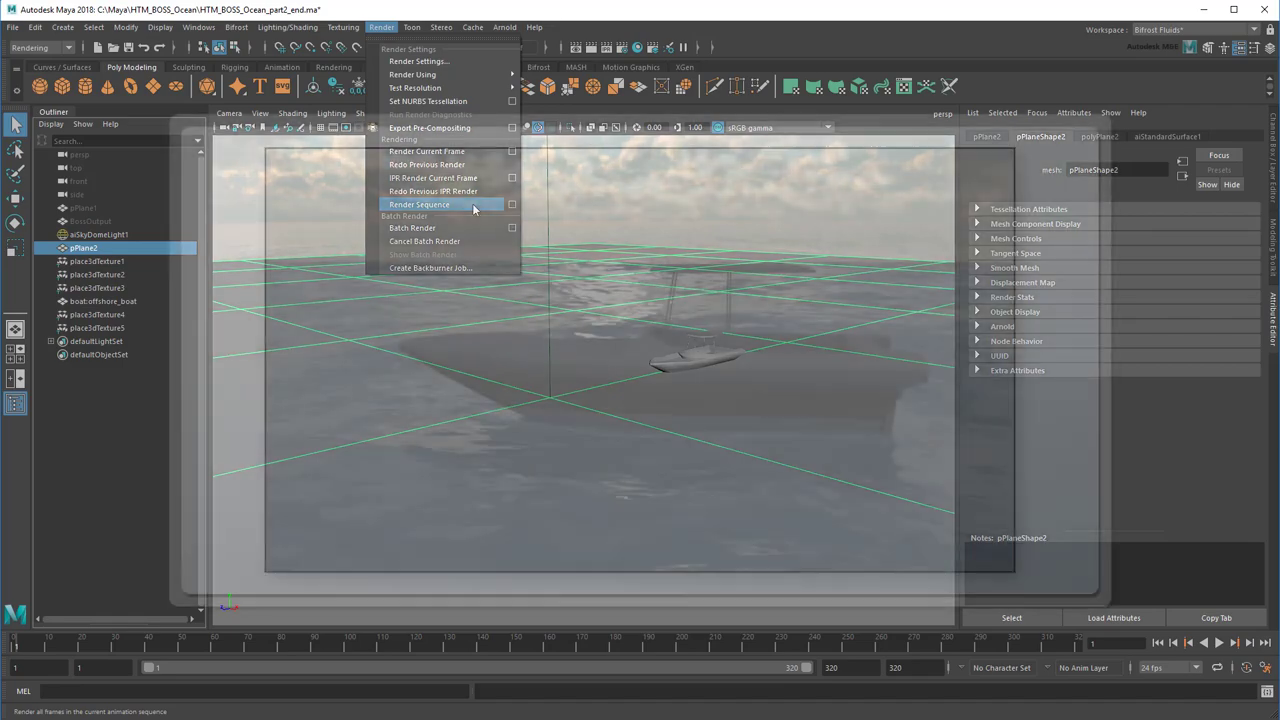